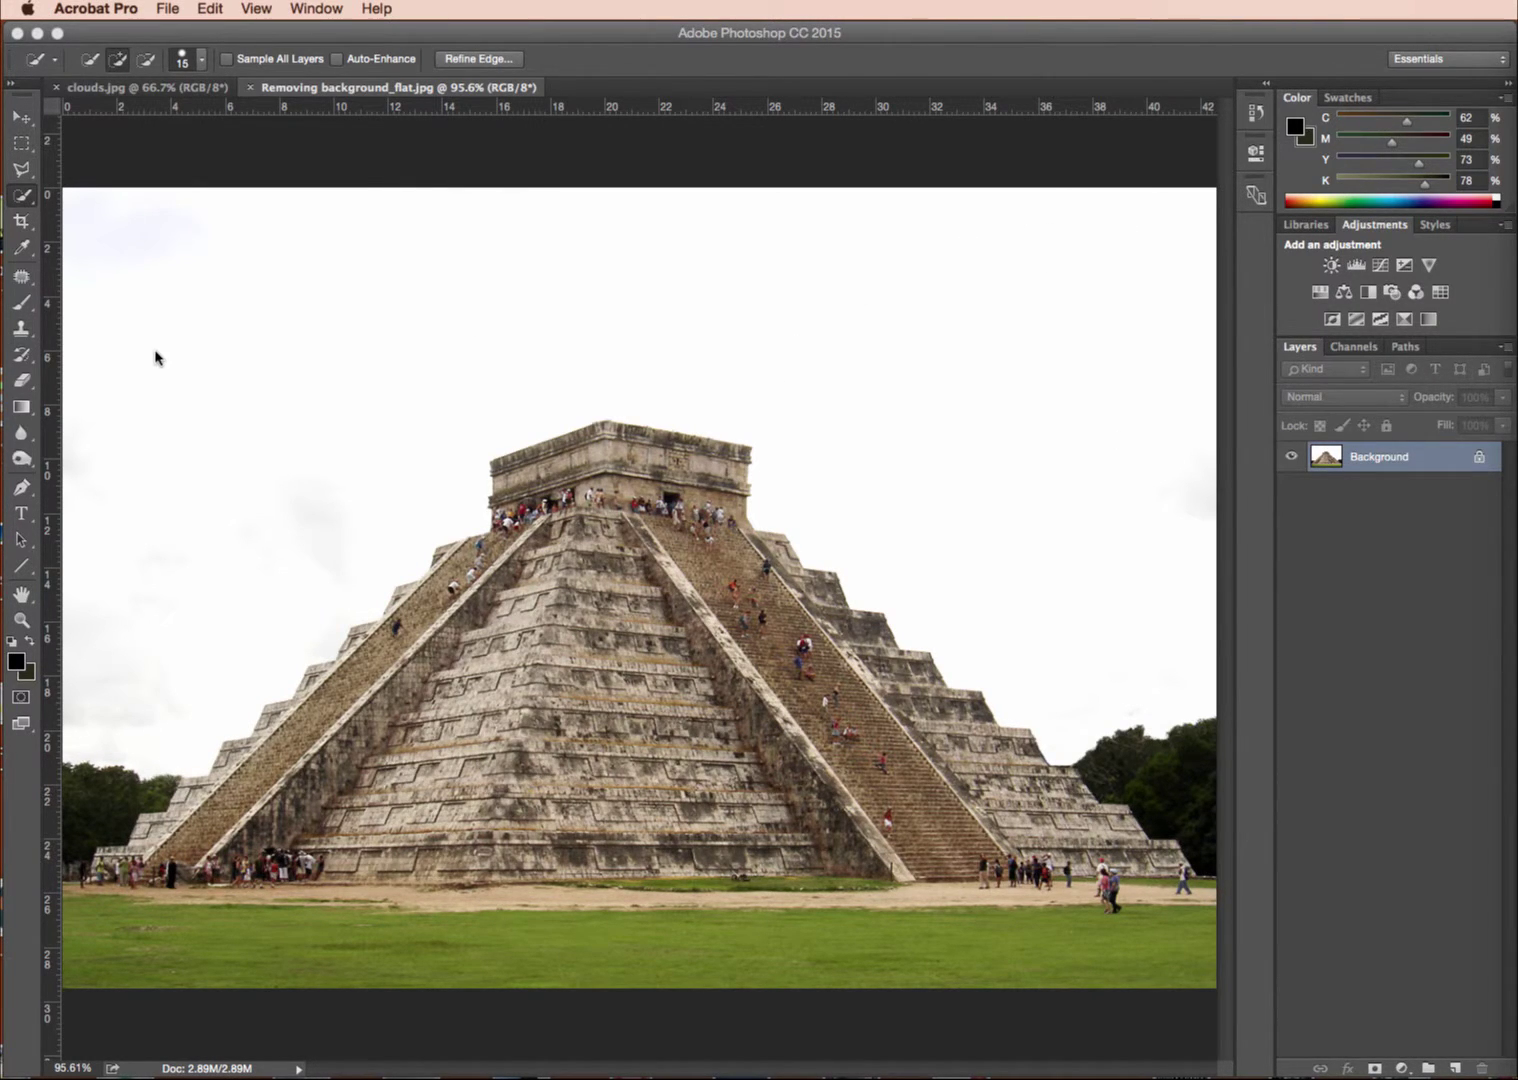
Compare clouds.jpg with the pyramid photo and clear the pyramid photo's existing selection.
{"action": "left_click", "coordinate": [133, 91]}
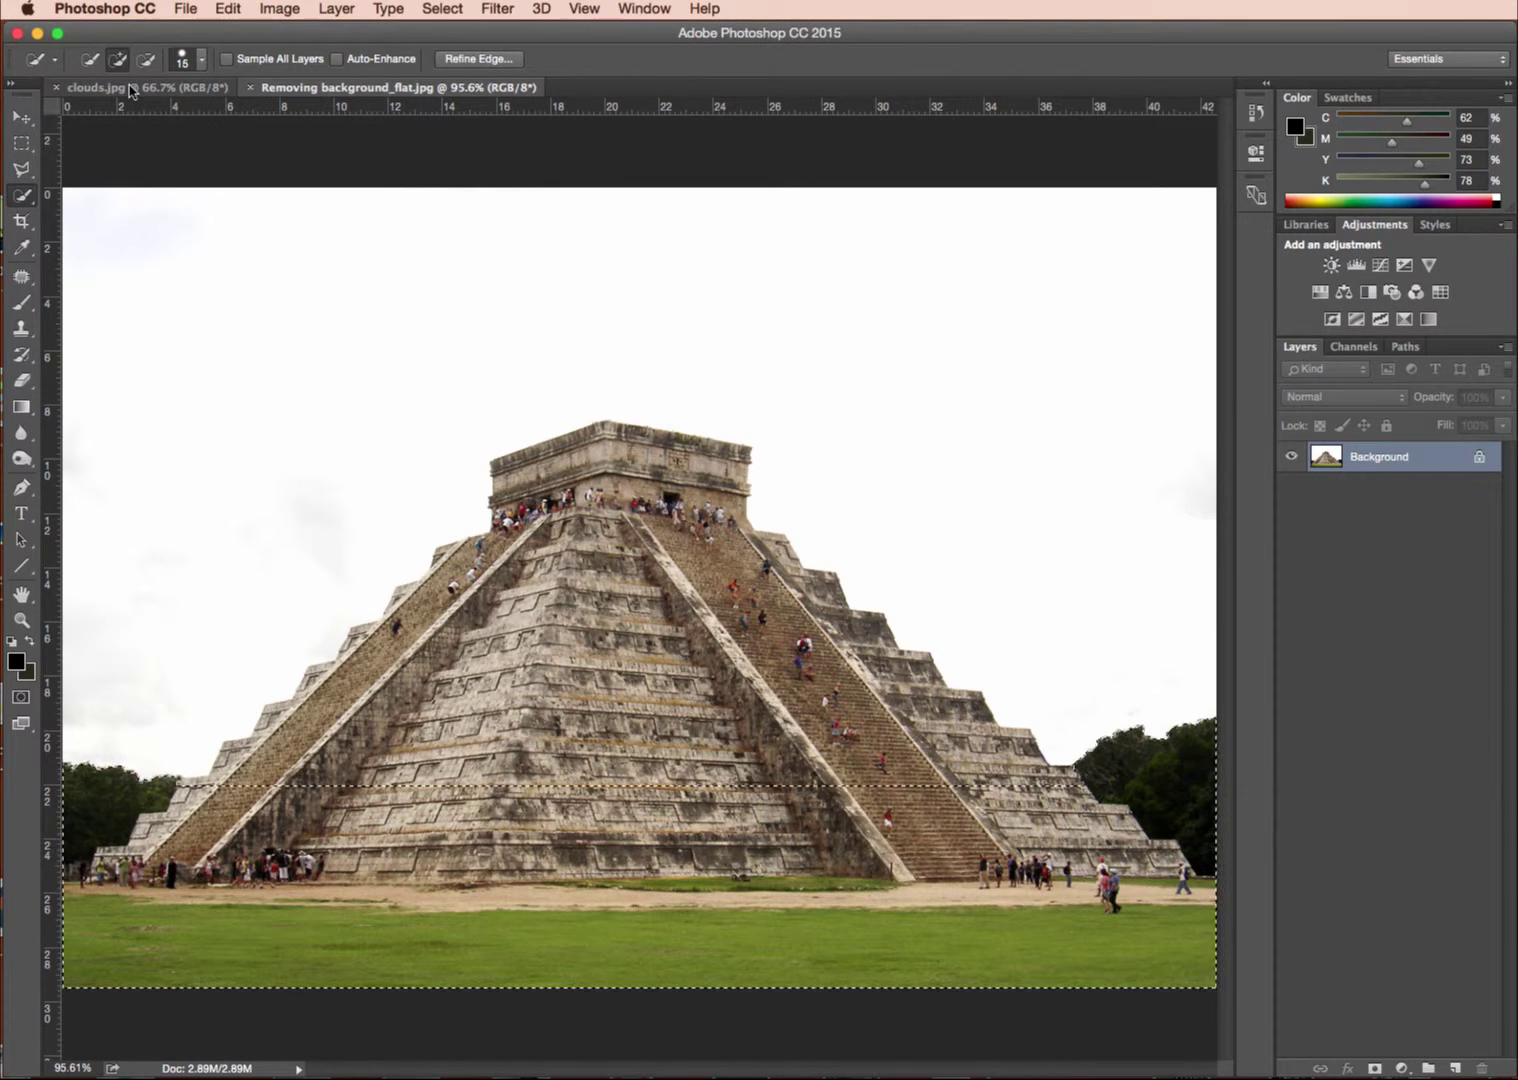
{"action": "left_click", "coordinate": [137, 92]}
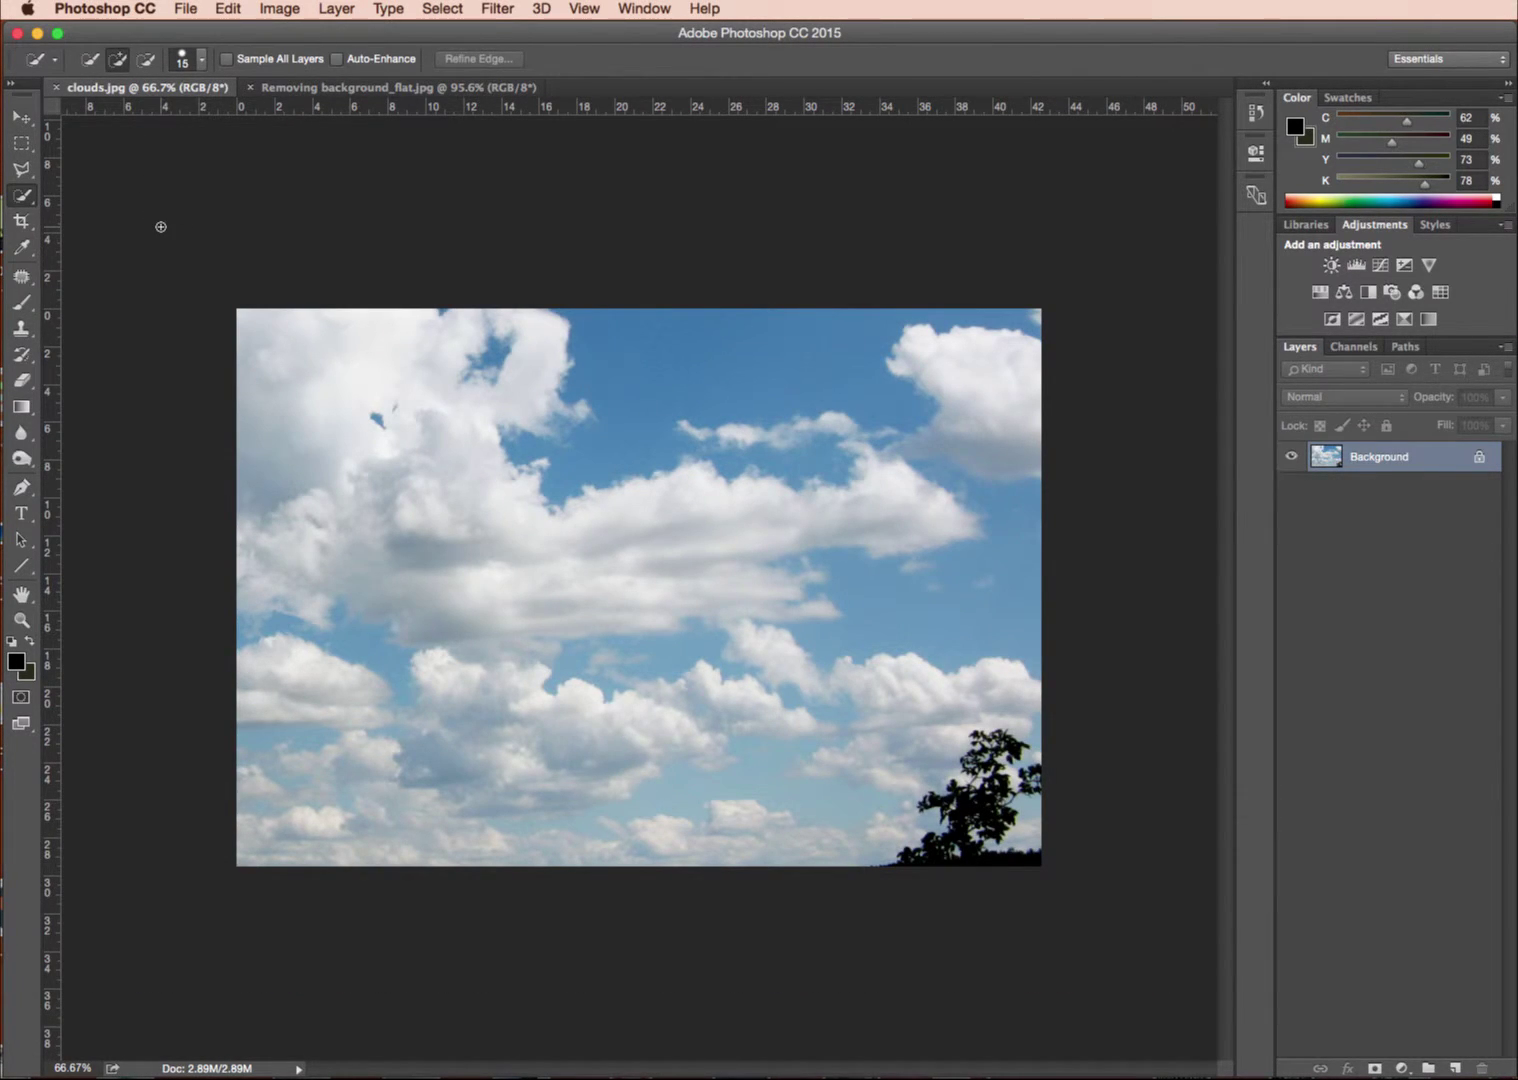
{"action": "left_click", "coordinate": [362, 89]}
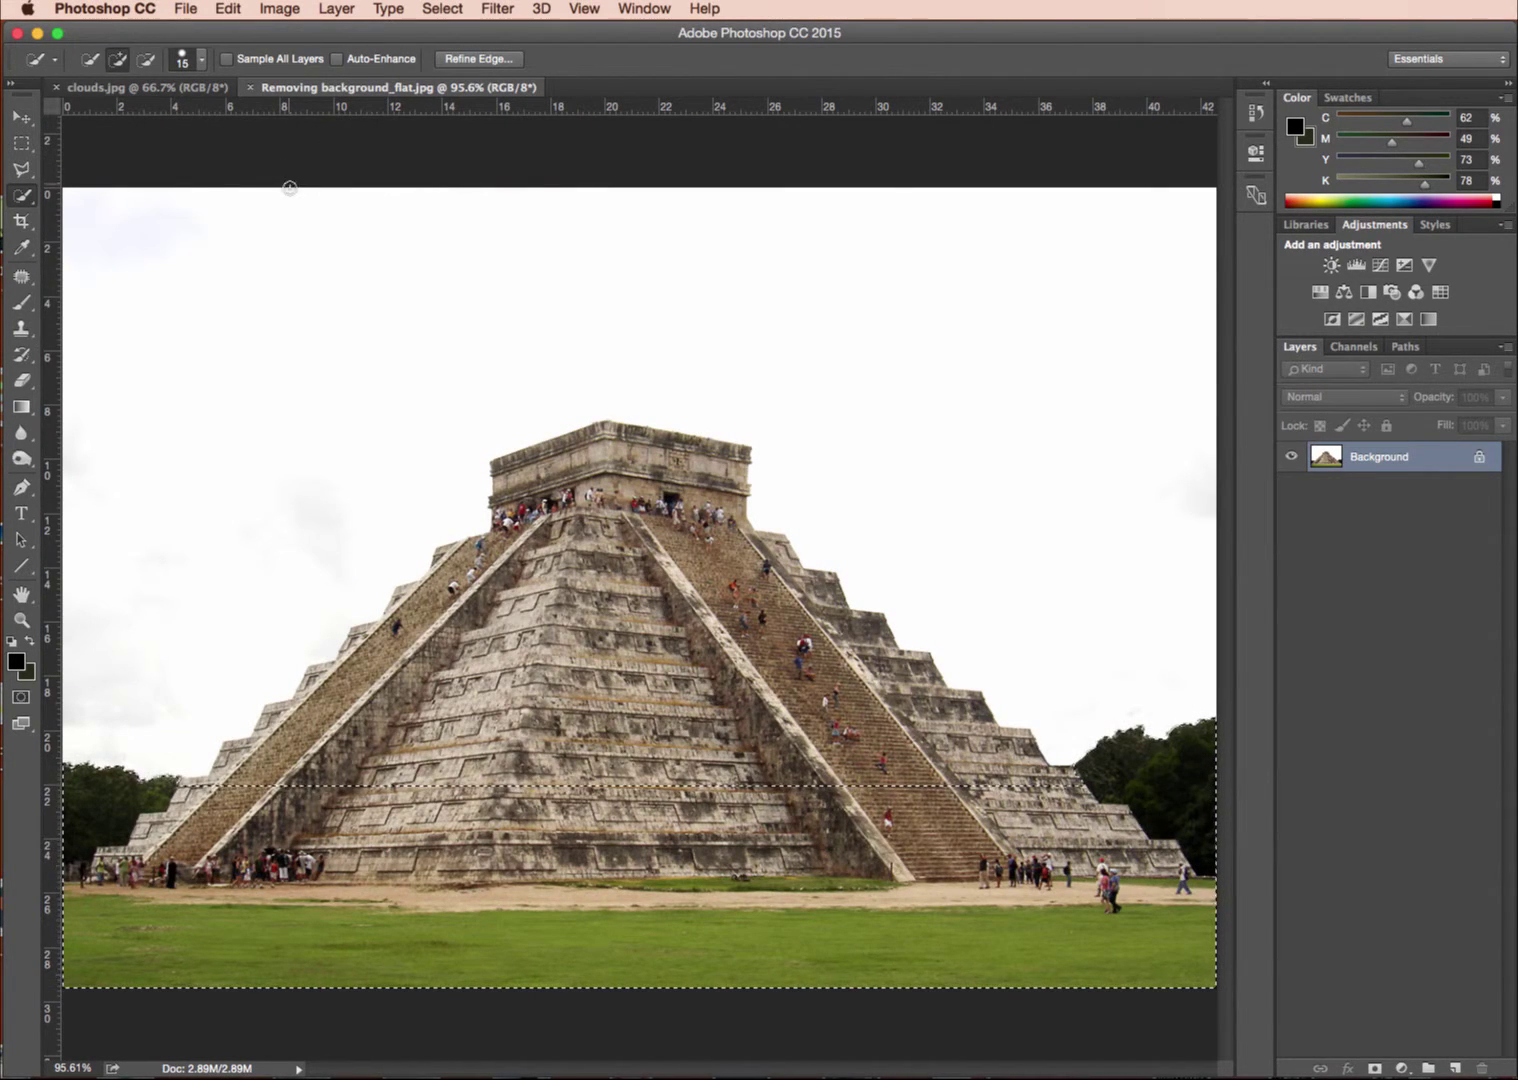
{"action": "key", "text": "super+d"}
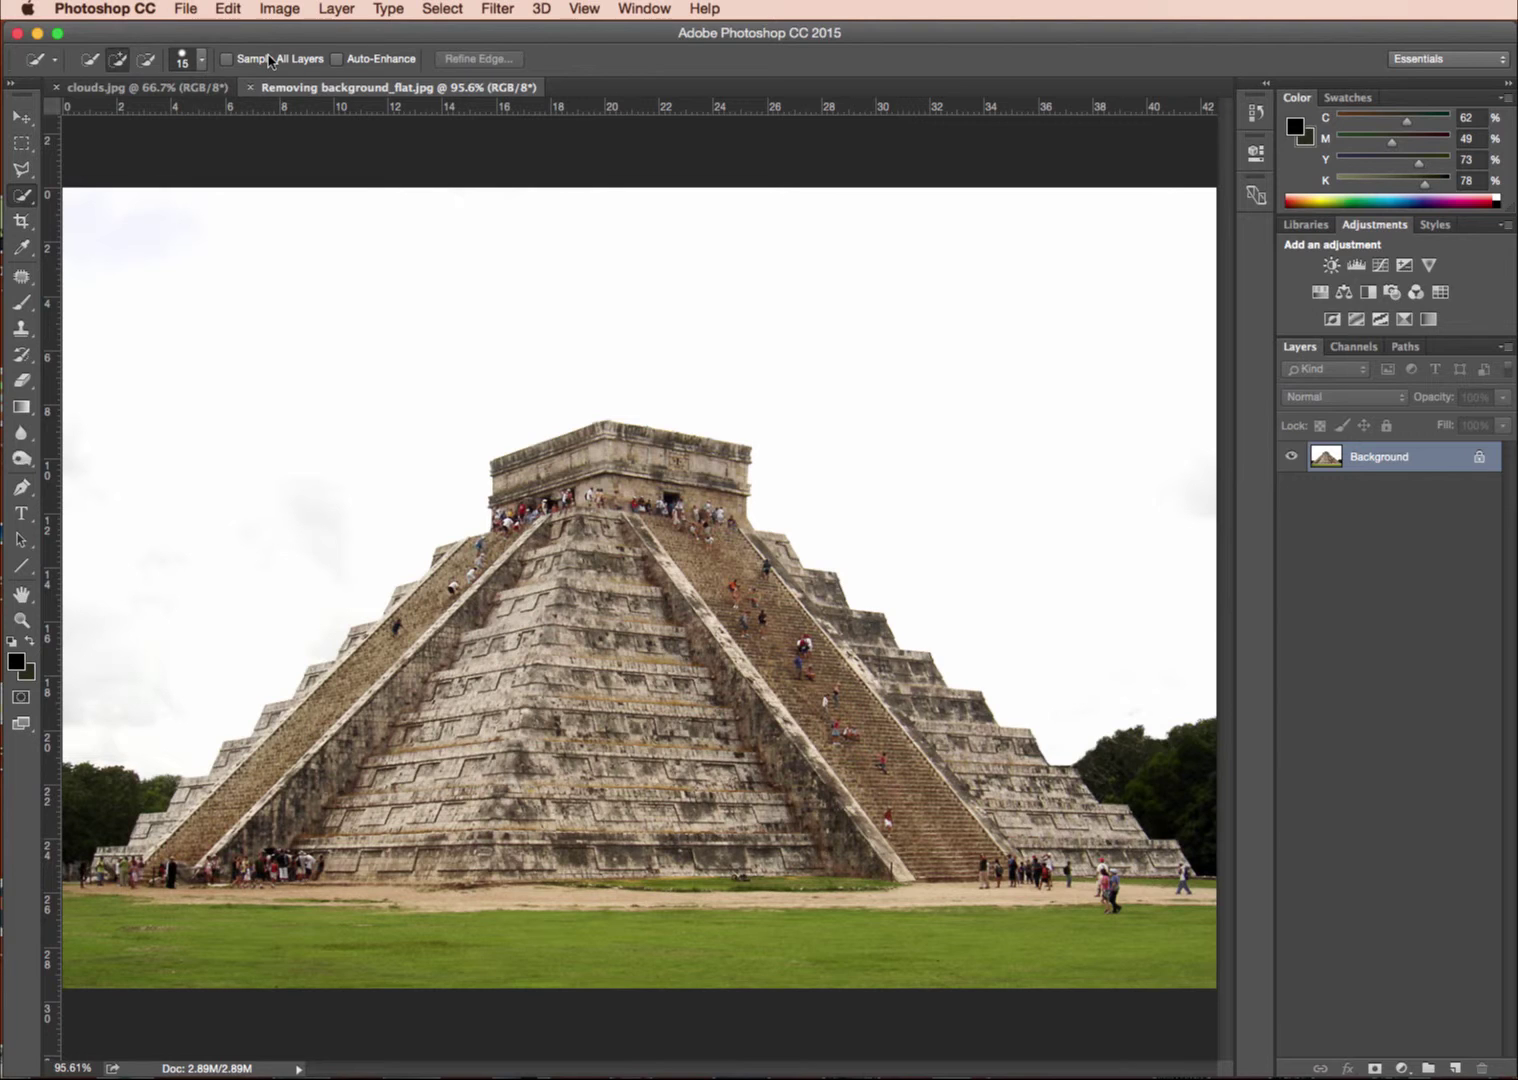
{"action": "left_click", "coordinate": [126, 90]}
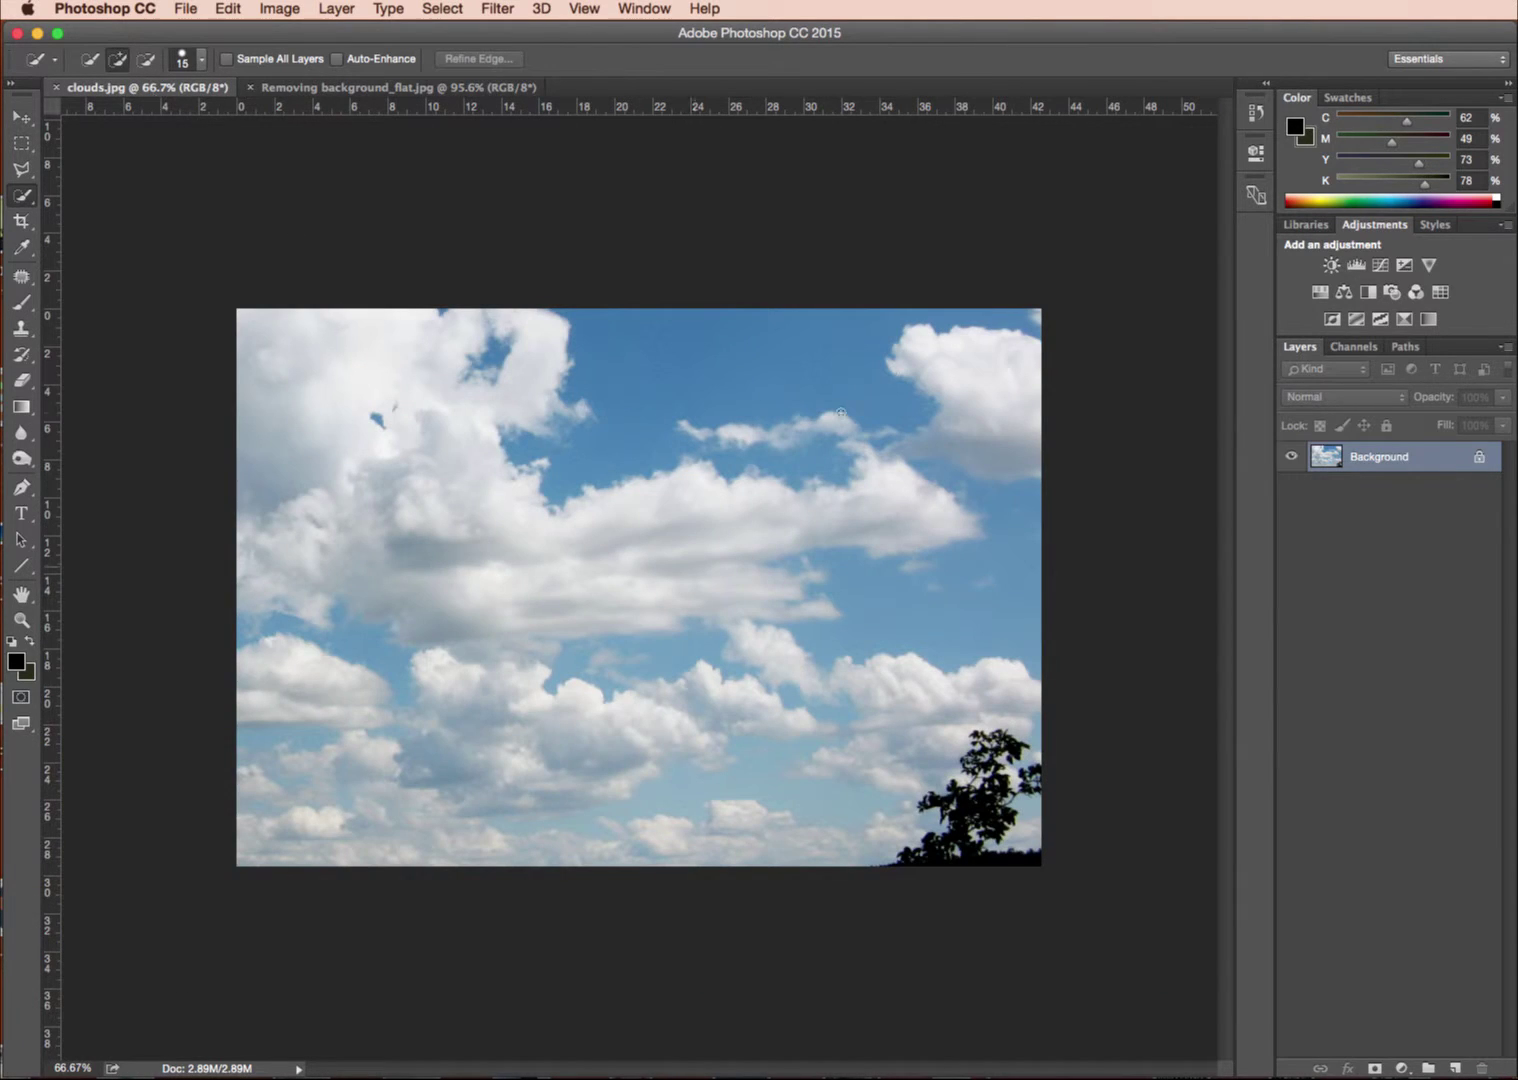
{"action": "left_click", "coordinate": [338, 88]}
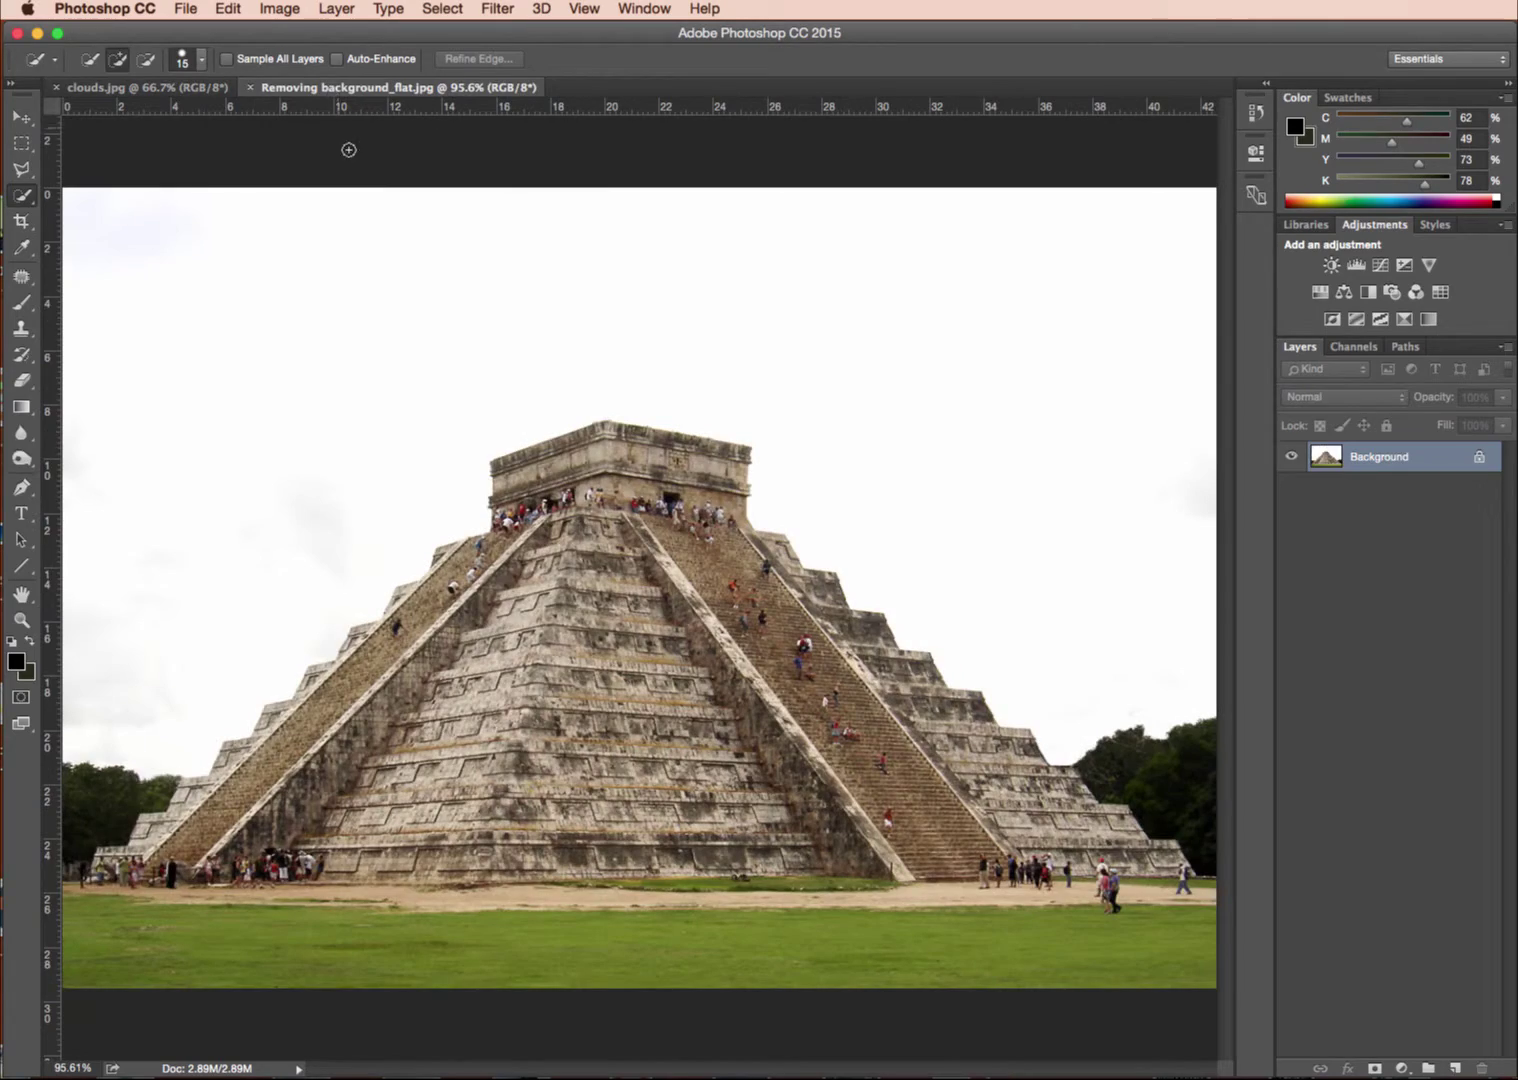
Select a full-width strip covering the grass and the pyramid's base with the Rectangular Marquee tool.
{"action": "left_click", "coordinate": [22, 118]}
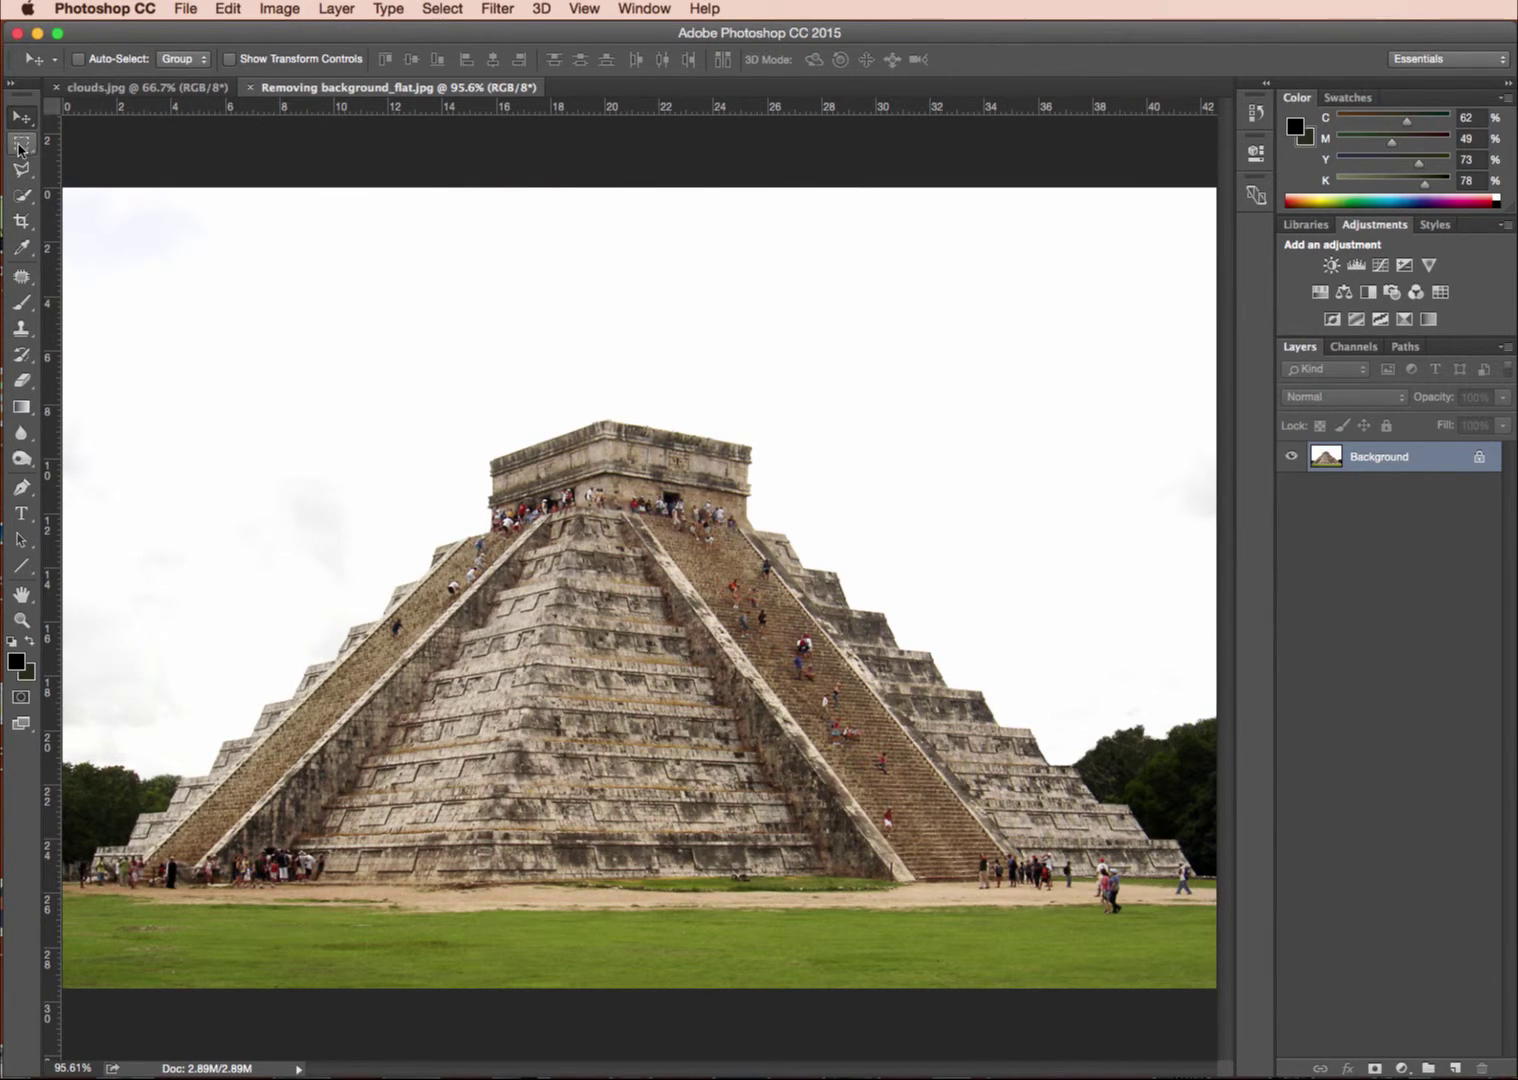
{"action": "left_click", "coordinate": [20, 148]}
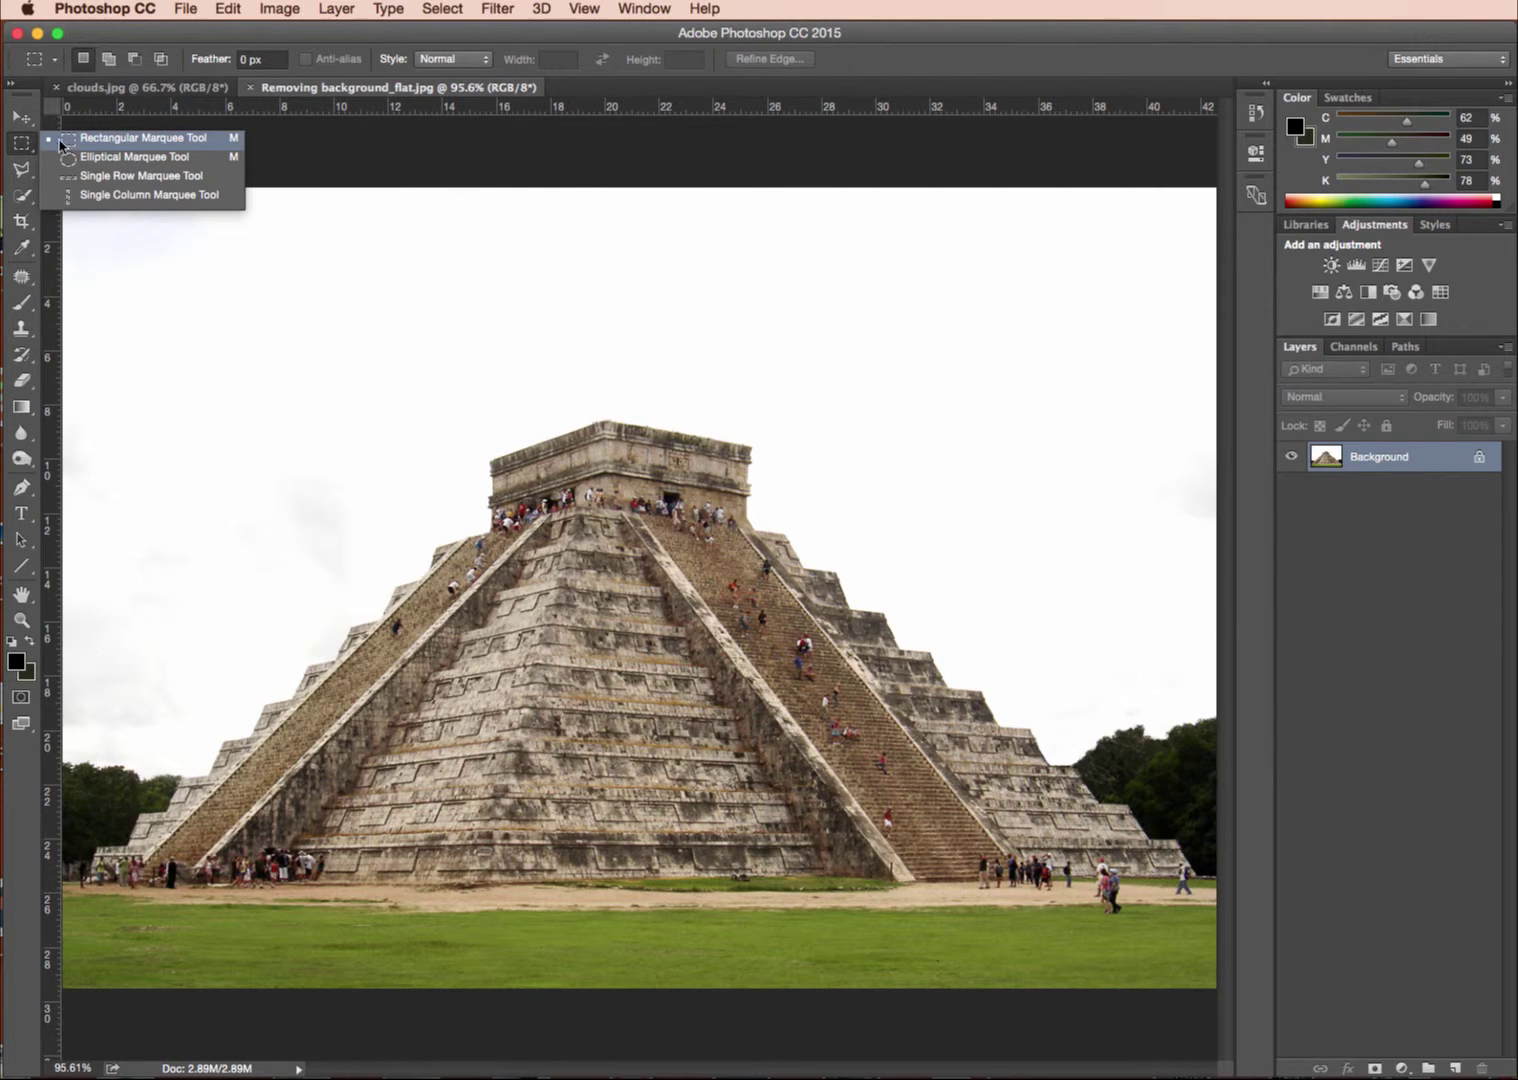
{"action": "left_click", "coordinate": [162, 146]}
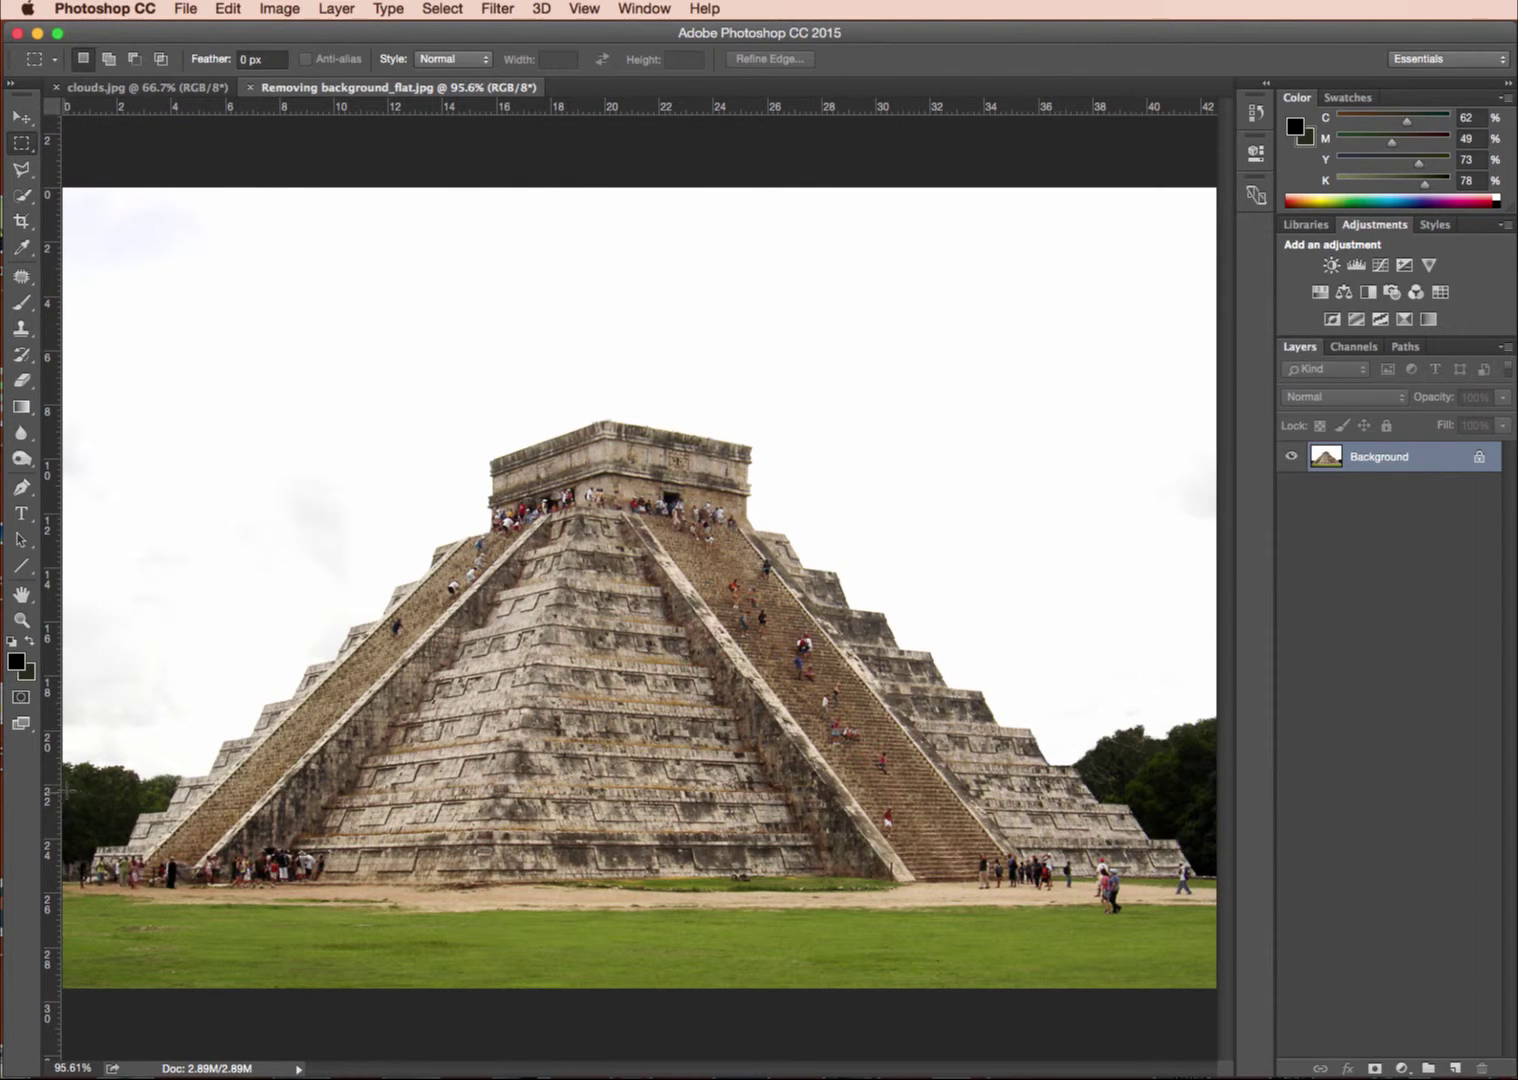
{"action": "left_click_drag", "start_coordinate": [63, 793], "coordinate": [1240, 1042]}
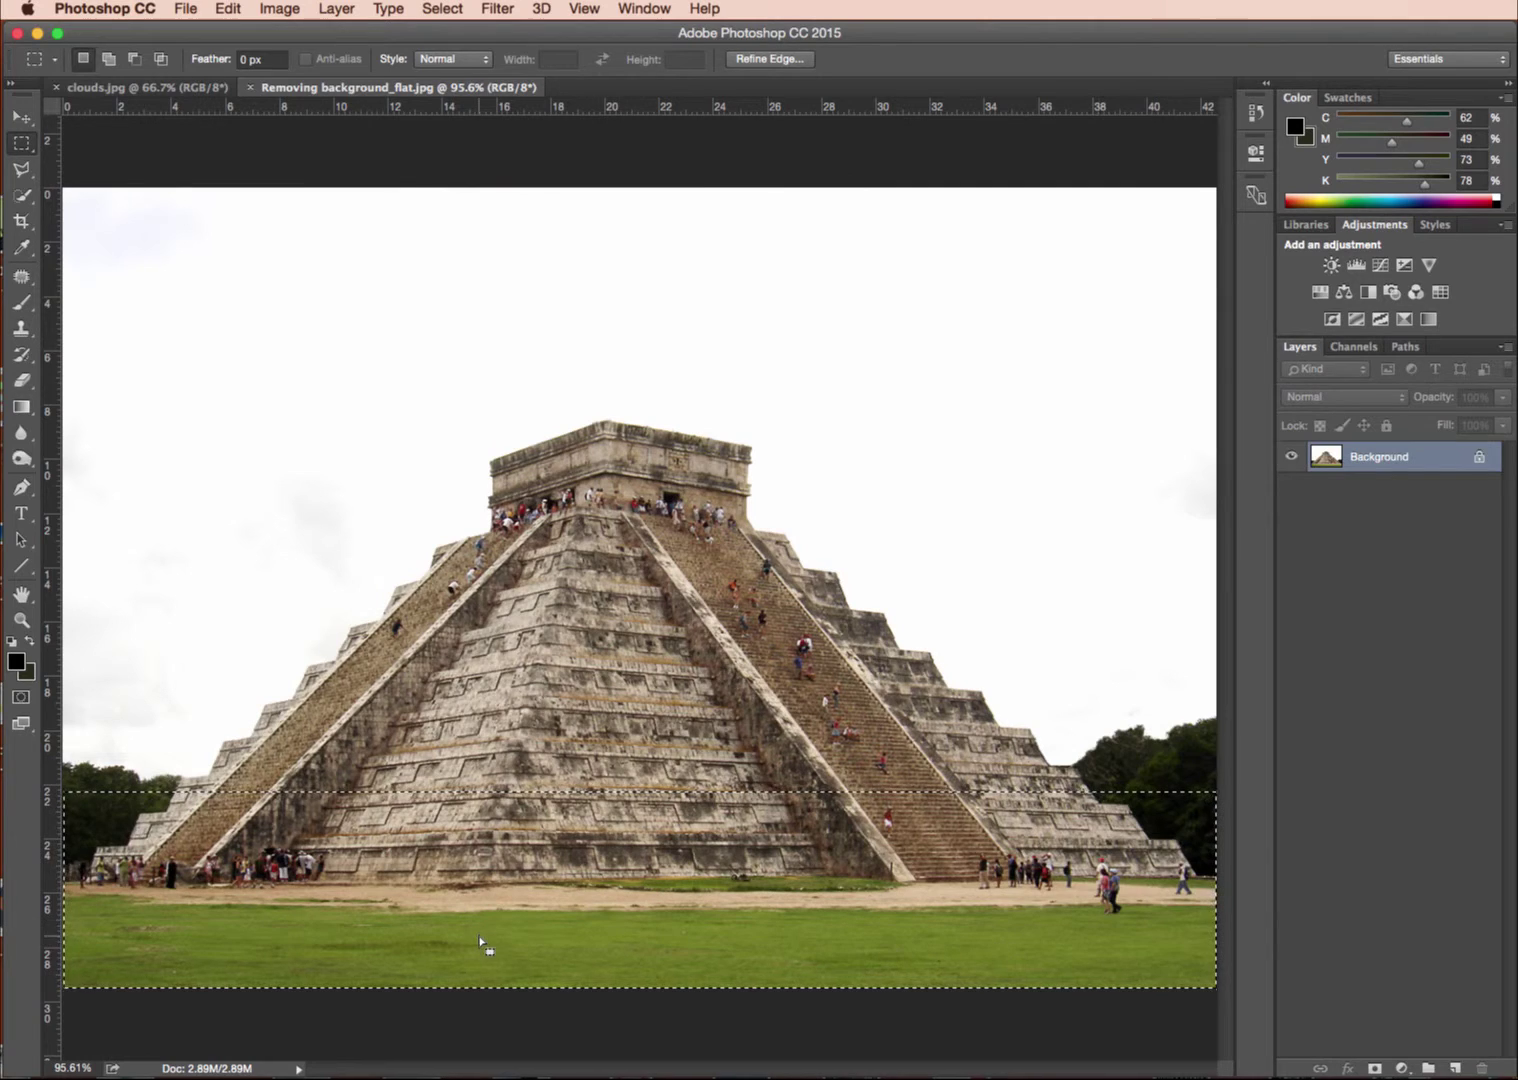
Try adding the trees at the photo's left edge to the selection with the Magic Wand, and undo it.
{"action": "left_click", "coordinate": [22, 196]}
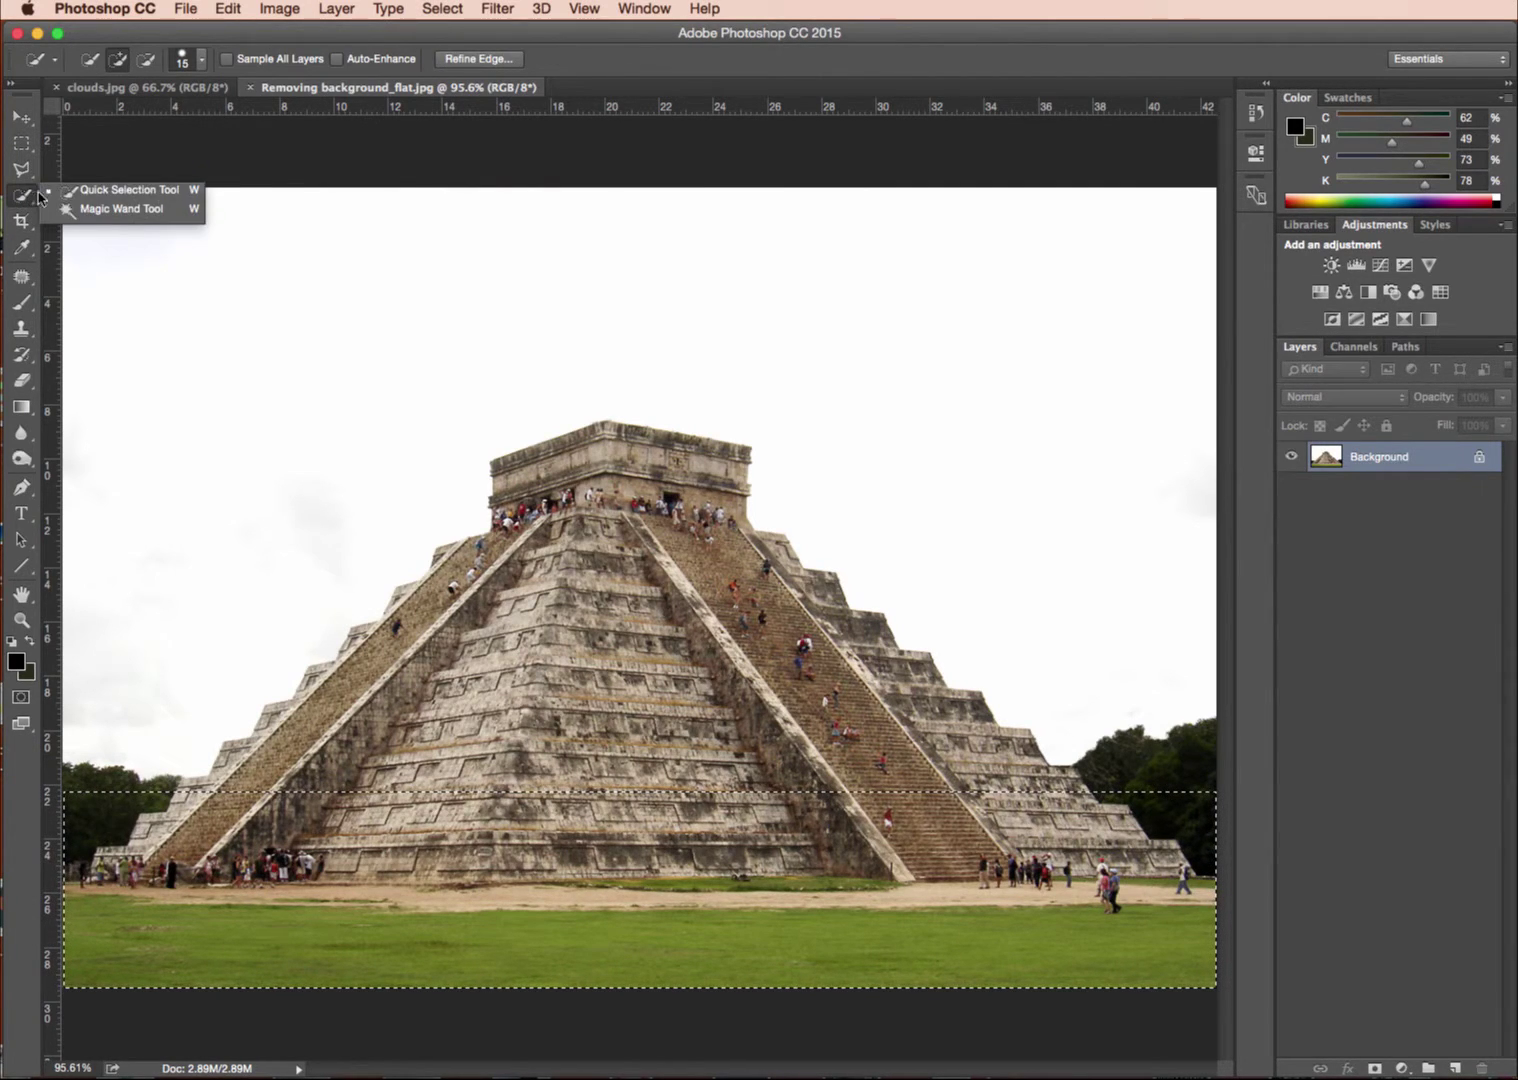
{"action": "left_click", "coordinate": [120, 211]}
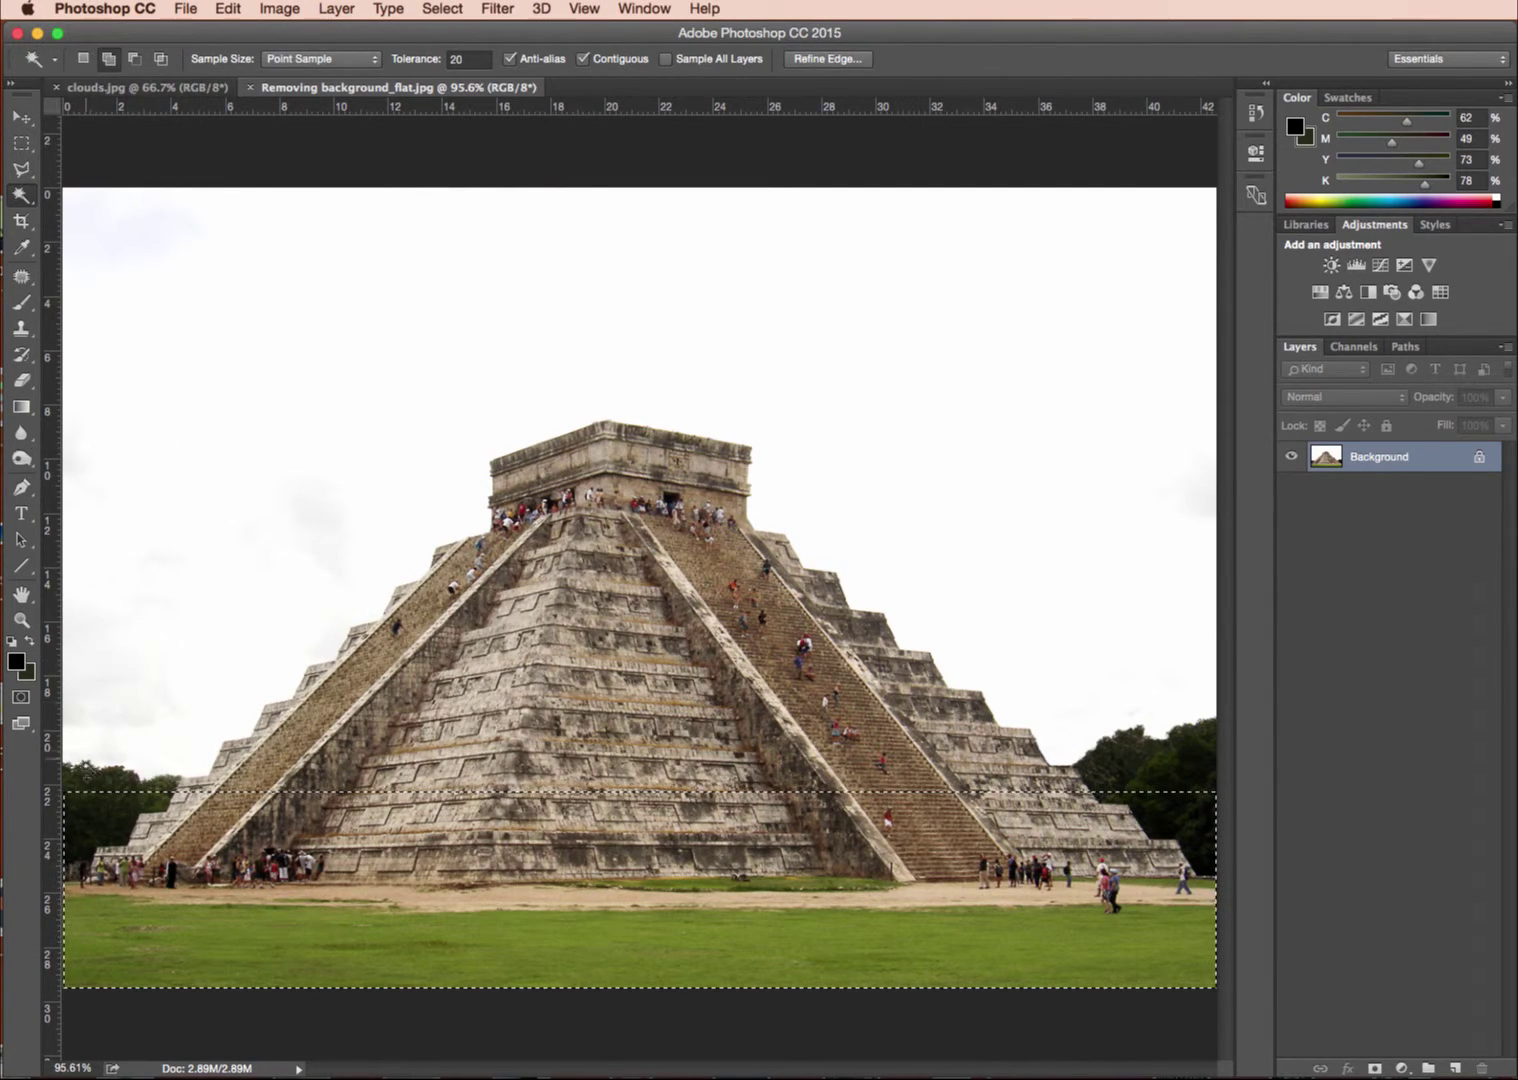
{"action": "left_click", "coordinate": [86, 783], "text": "shift"}
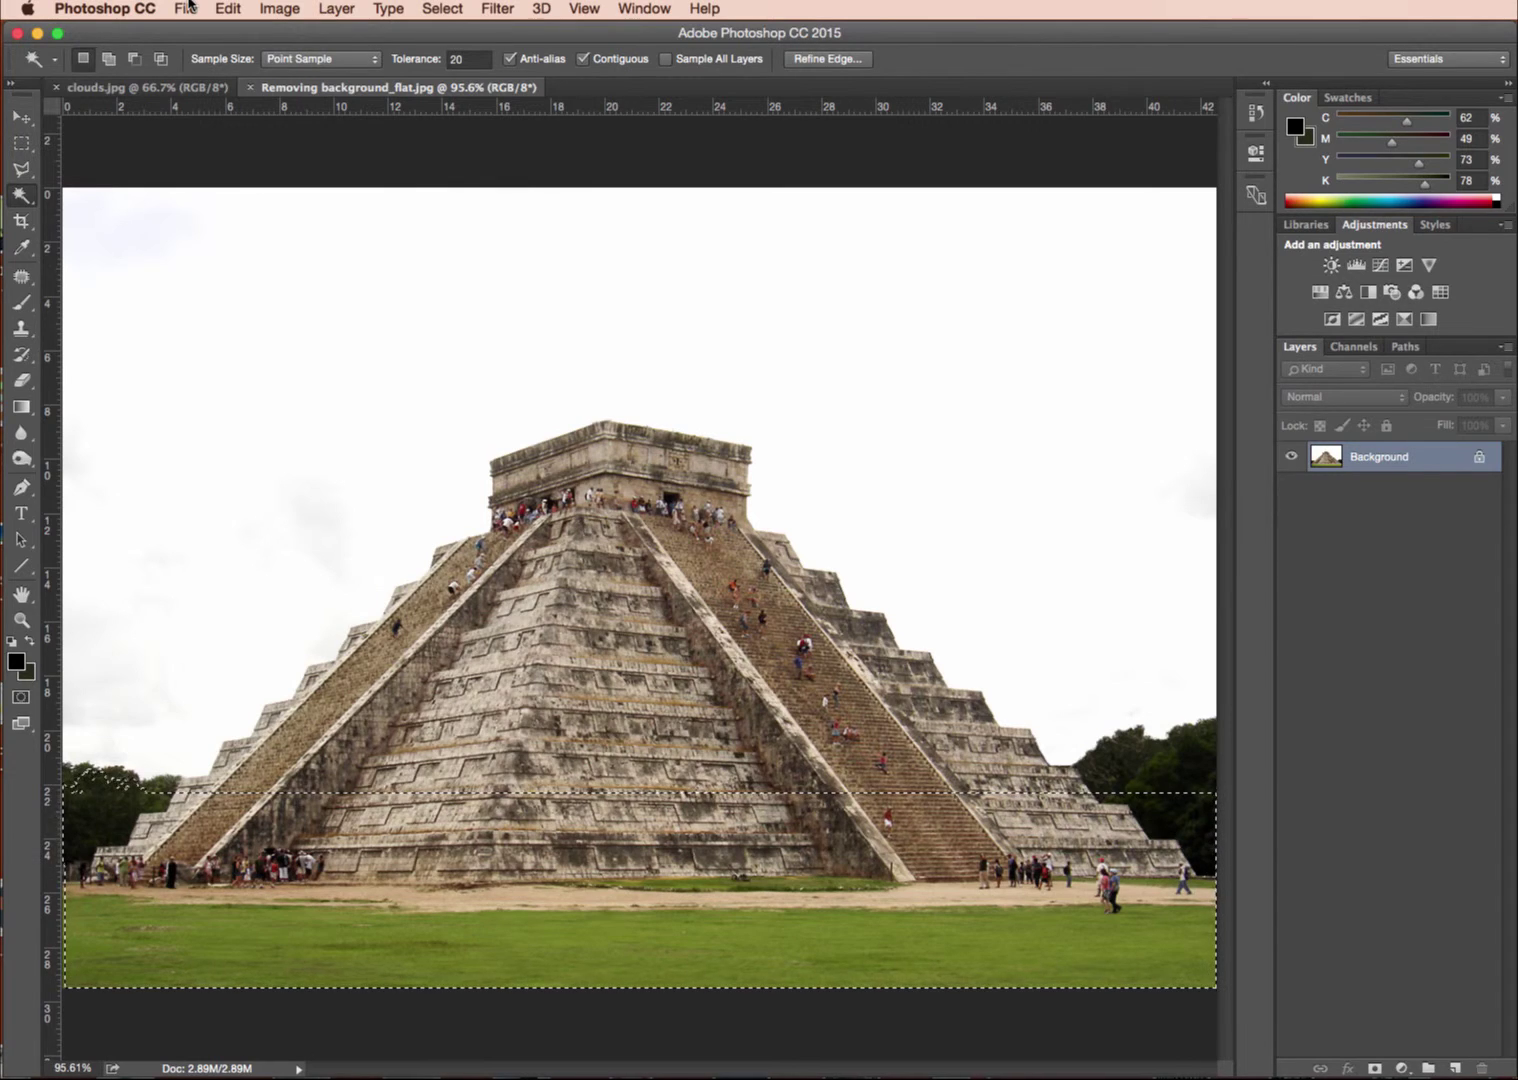
{"action": "key", "text": "super+z"}
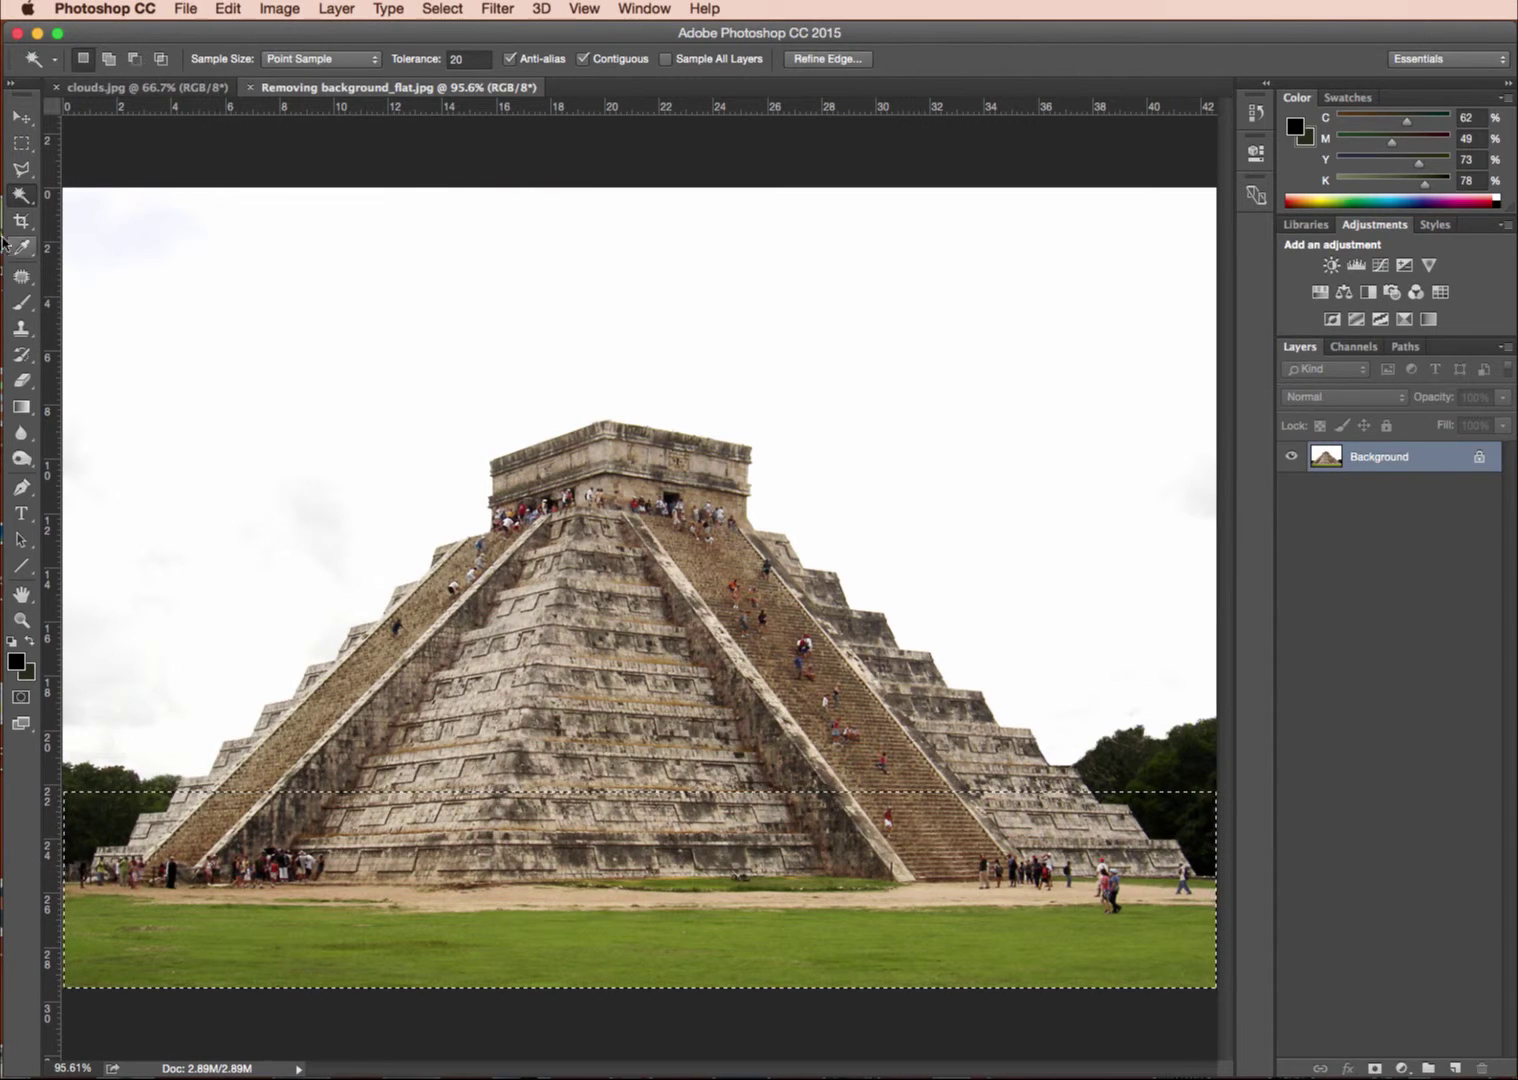
Add the trees on both sides of the pyramid to the selection with the Quick Selection tool in Add to selection mode.
{"action": "right_click", "coordinate": [20, 197]}
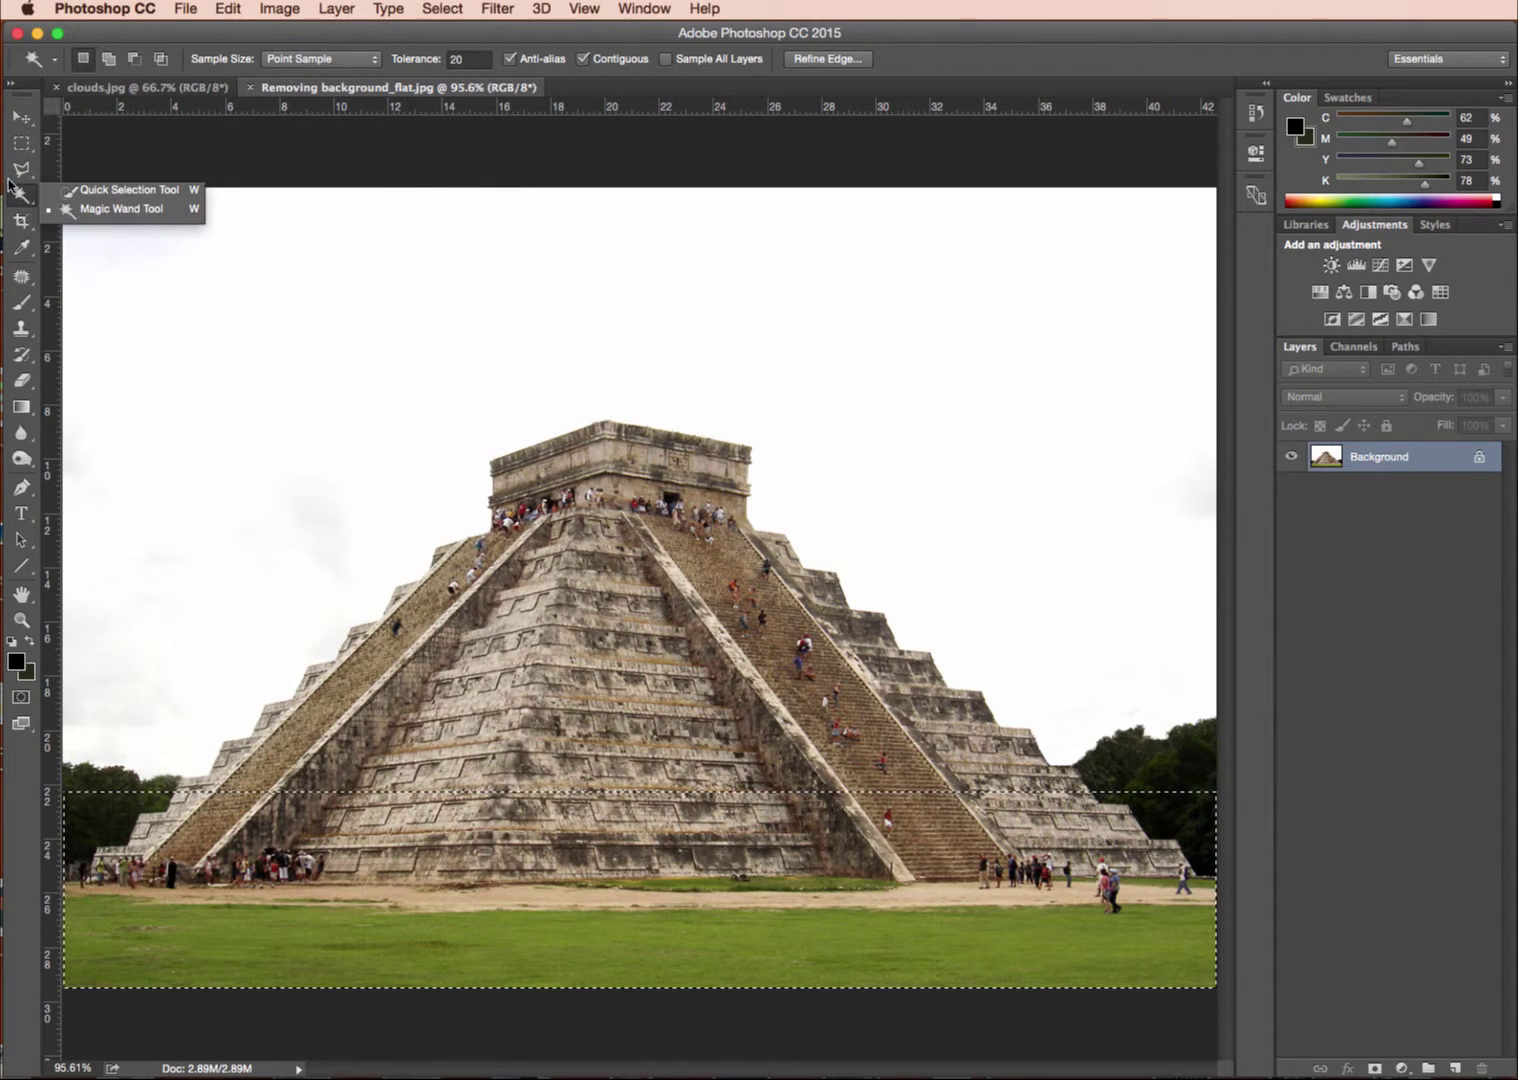
{"action": "left_click", "coordinate": [165, 190]}
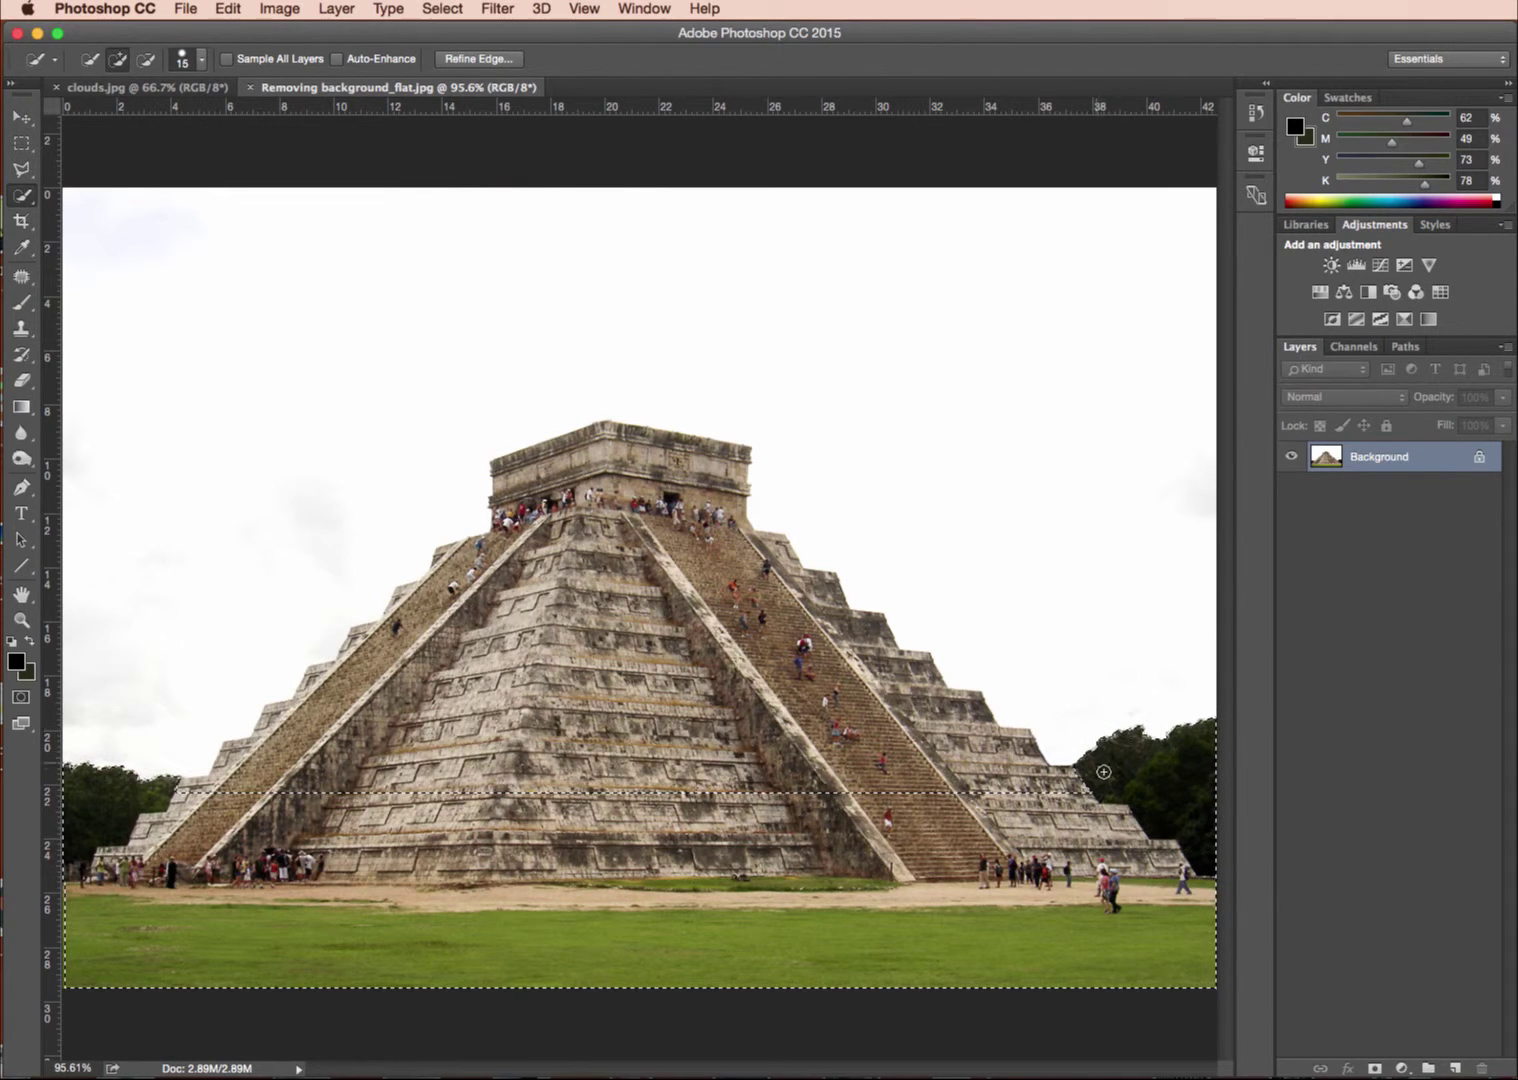
{"action": "left_click", "coordinate": [96, 56]}
{"action": "left_click", "coordinate": [117, 60]}
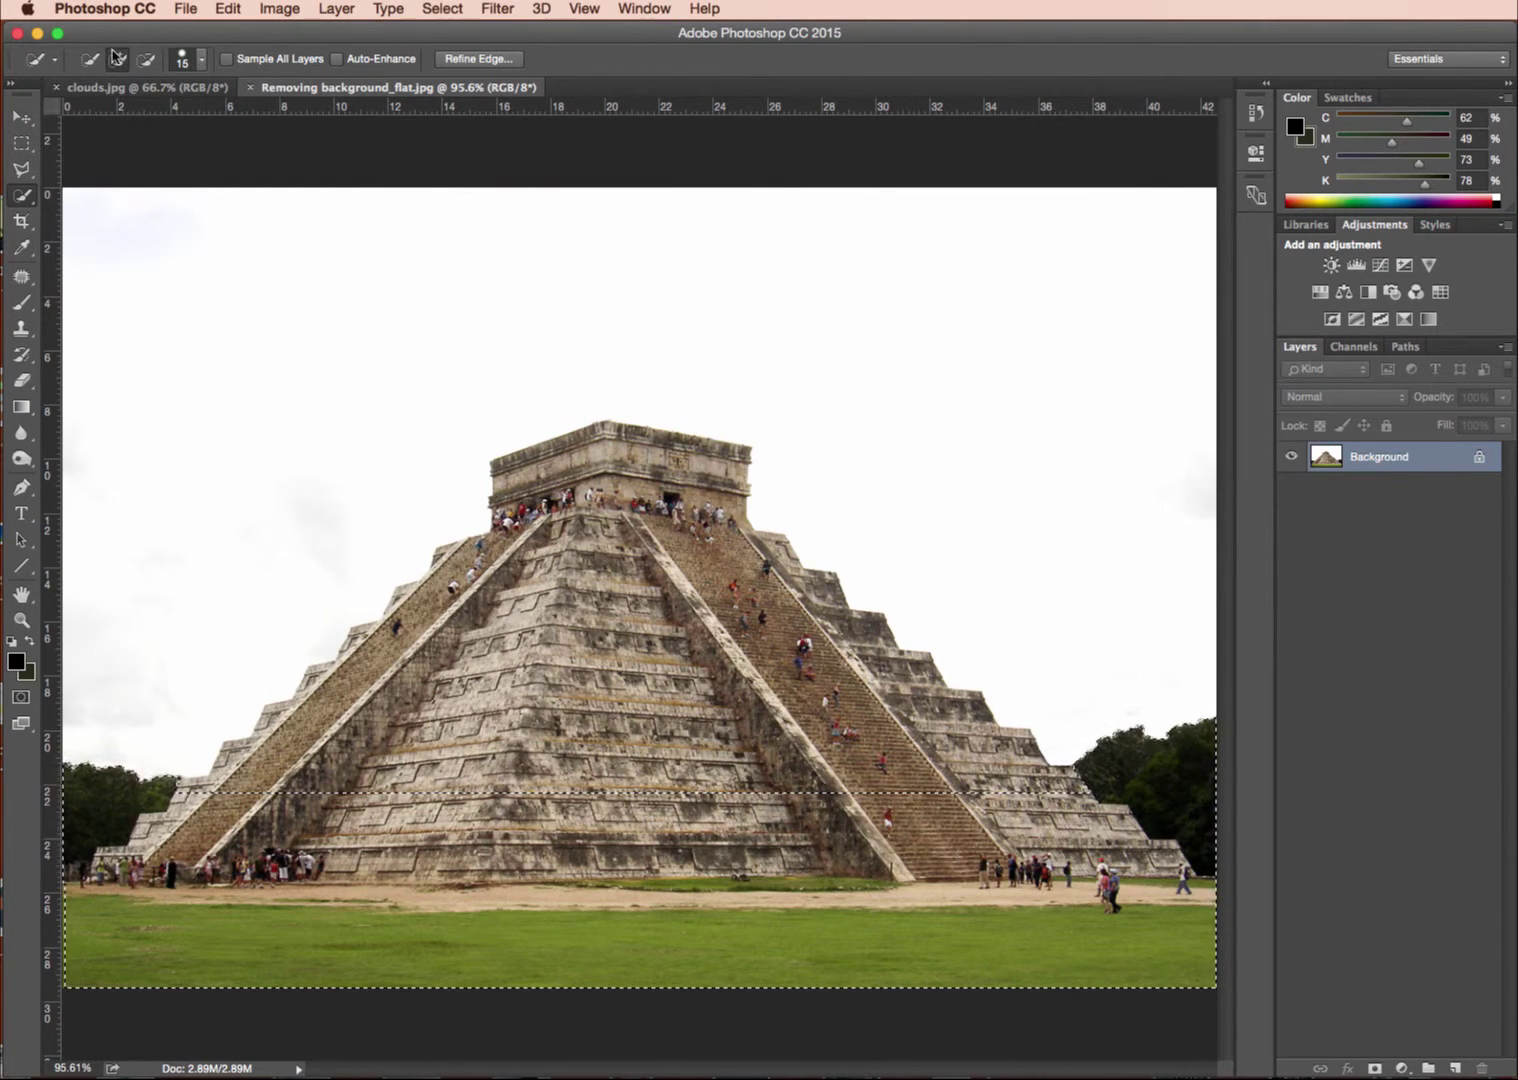
{"action": "left_click", "coordinate": [88, 64]}
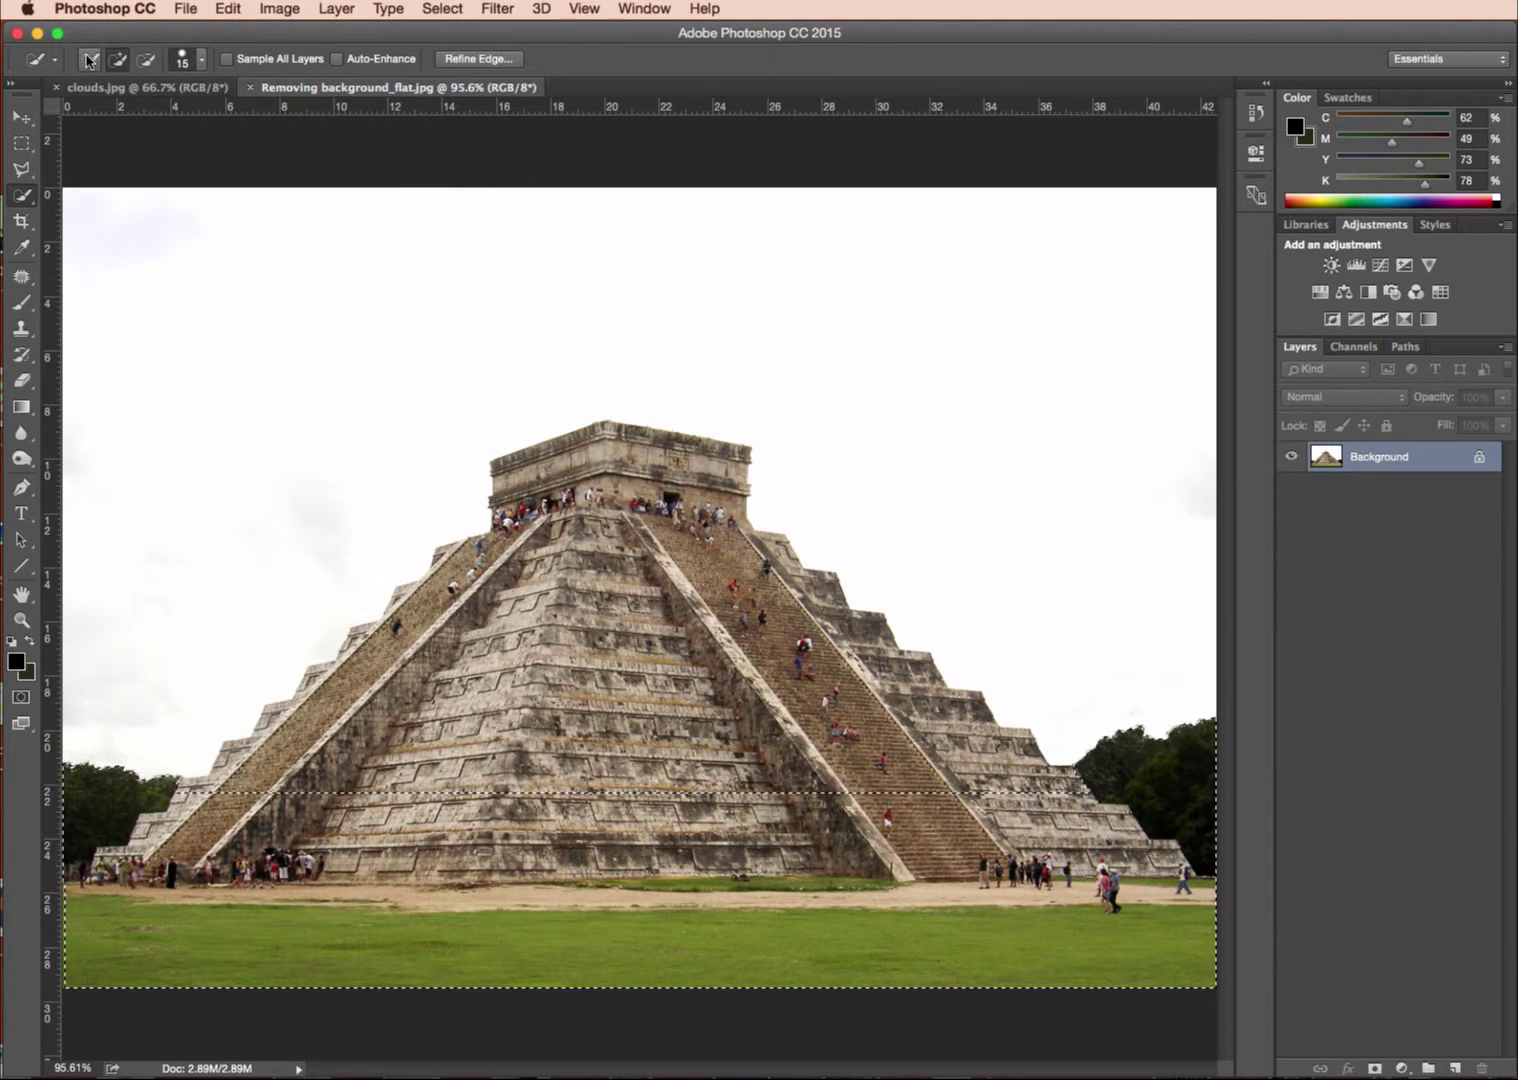
{"action": "left_click", "coordinate": [116, 61]}
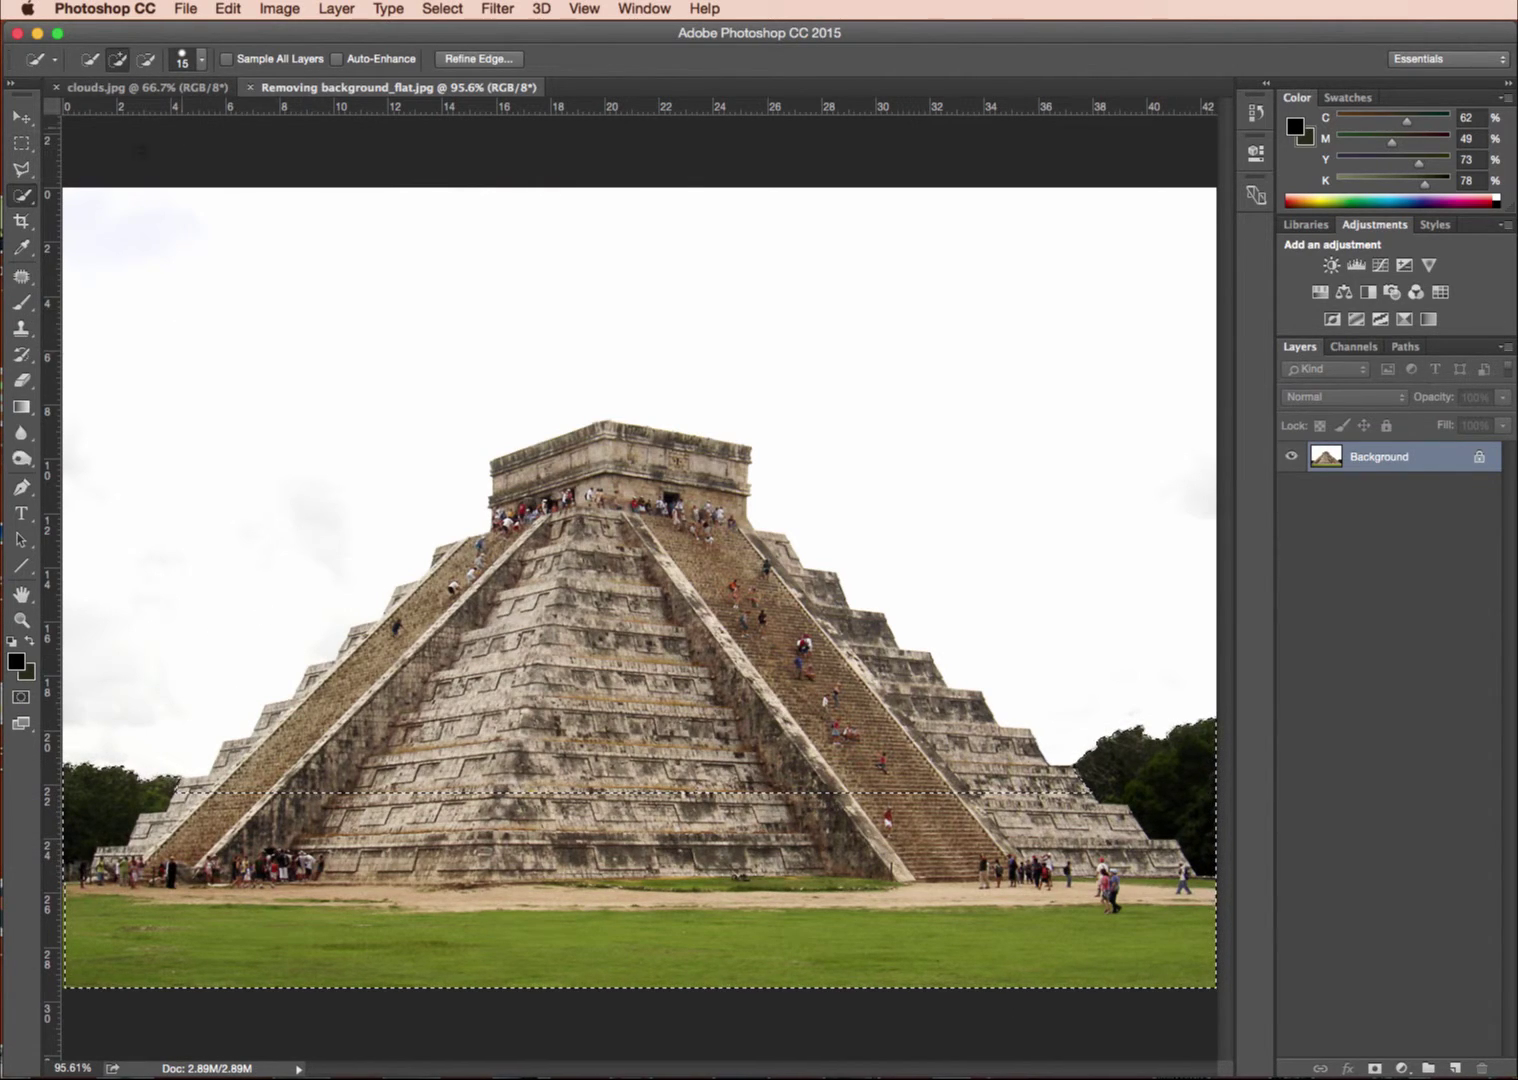
Add the lower part of the pyramid's left stepped edge to the selection with the Polygonal Lasso tool in Add to selection mode.
{"action": "left_click", "coordinate": [20, 171]}
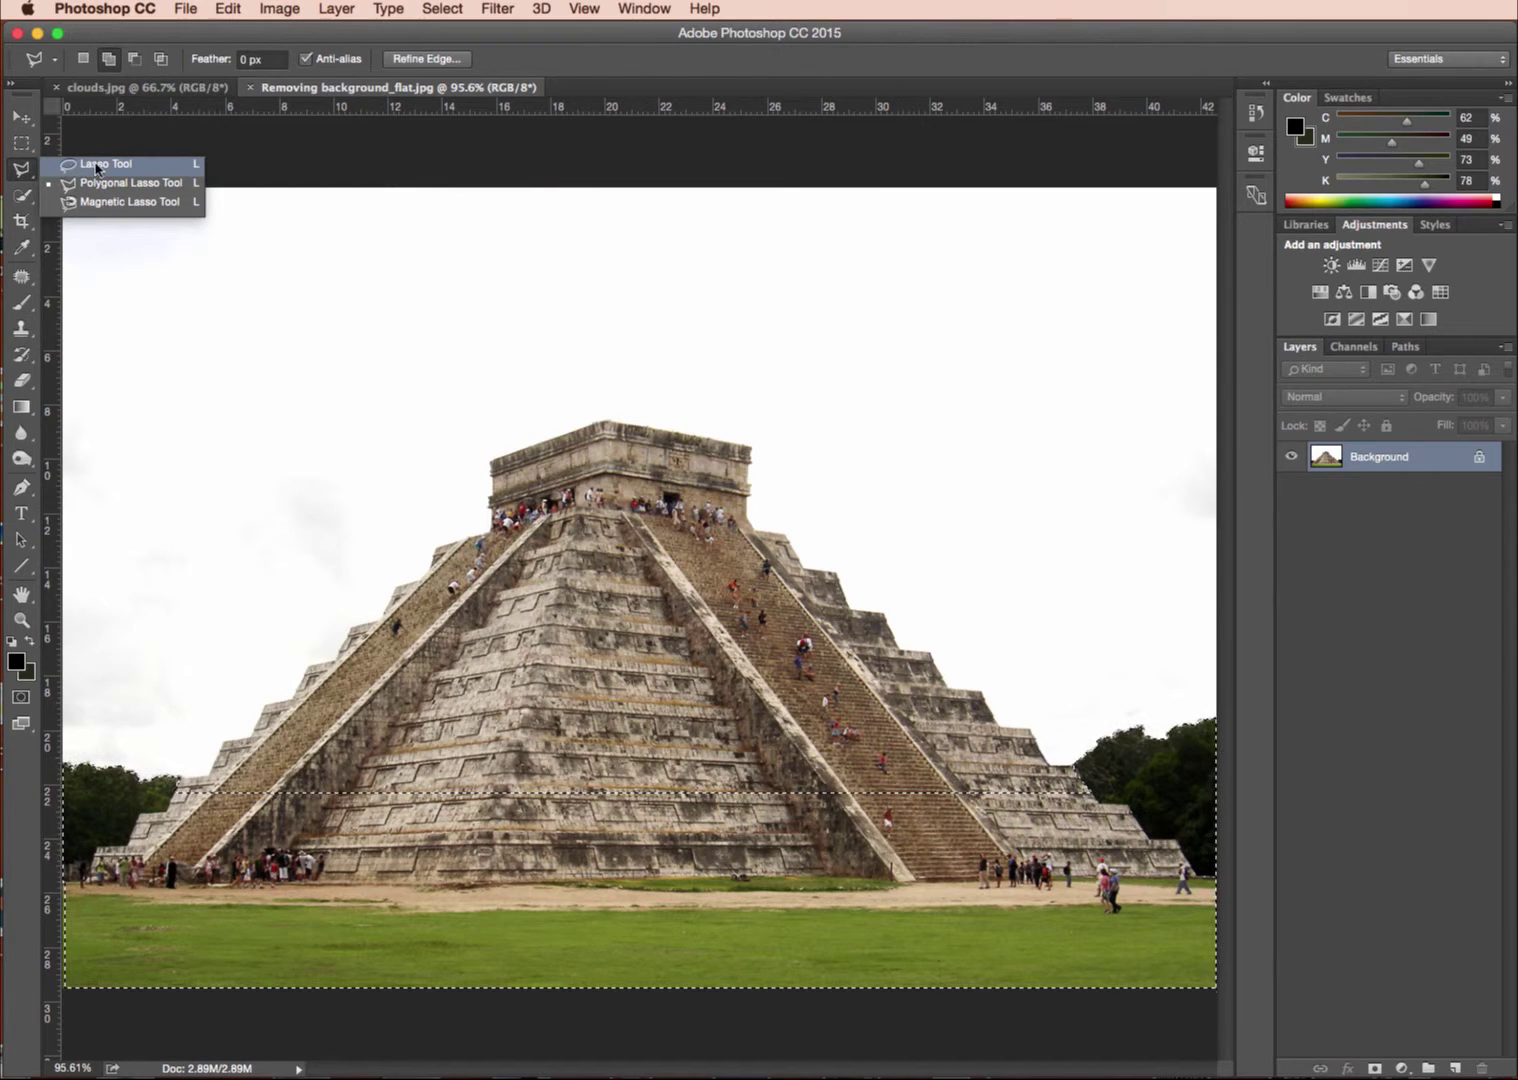
{"action": "left_click", "coordinate": [27, 172]}
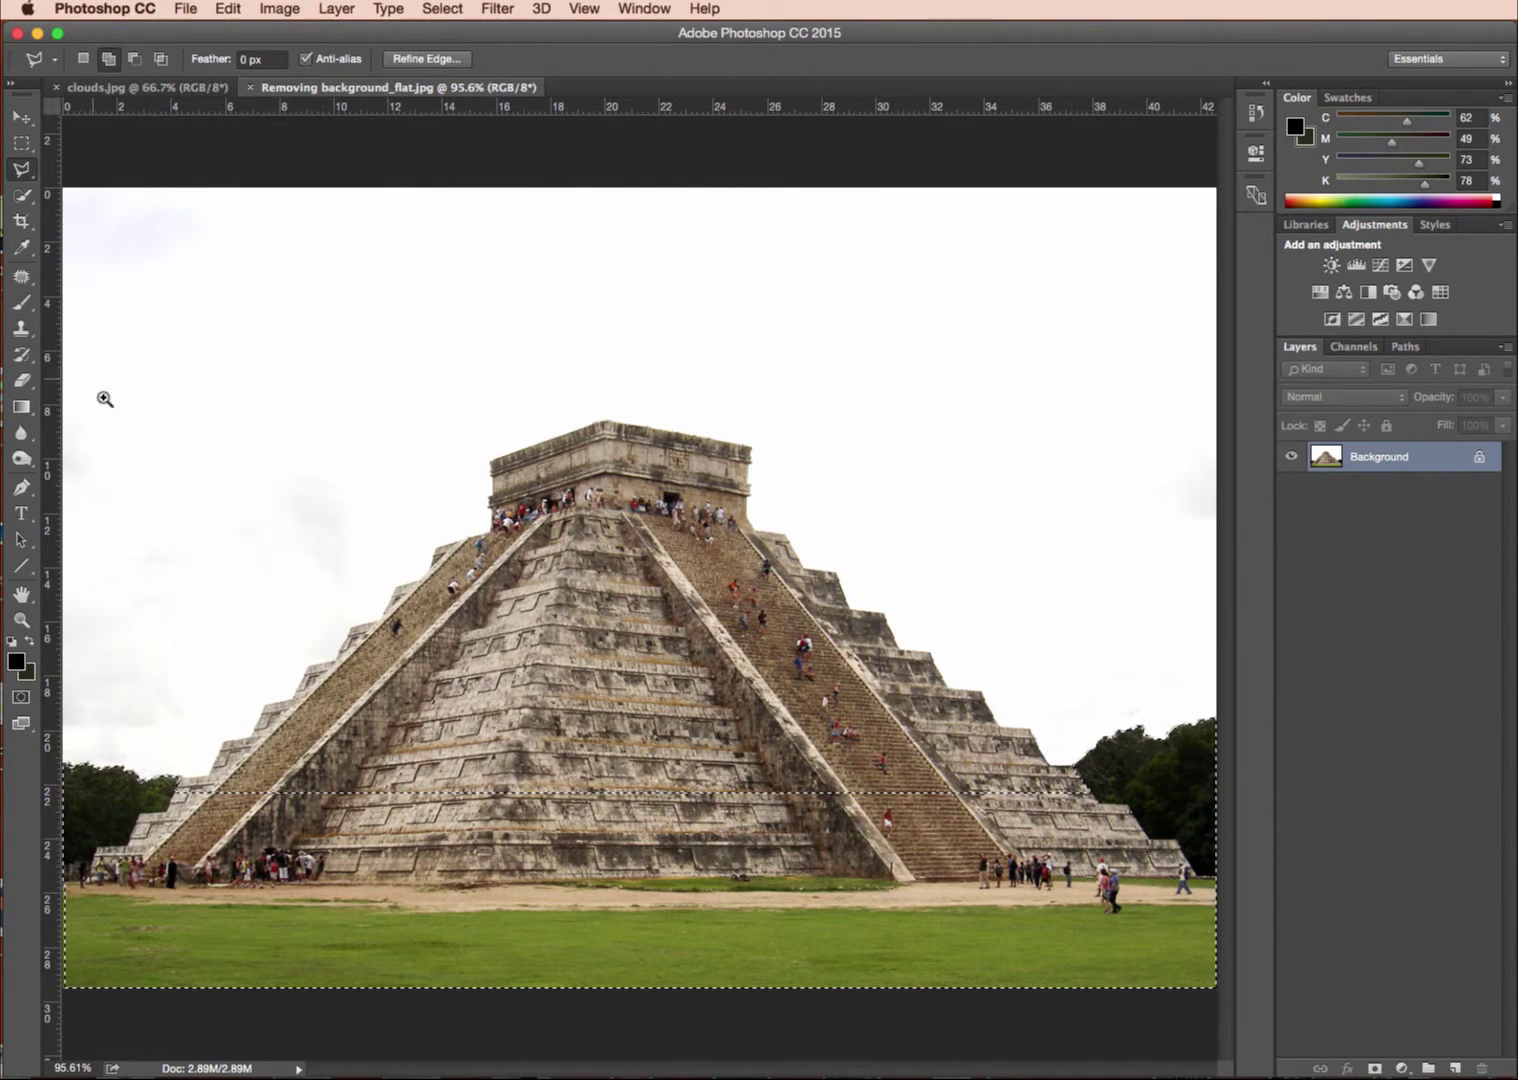
{"action": "left_click_drag", "start_coordinate": [105, 399], "coordinate": [559, 532]}
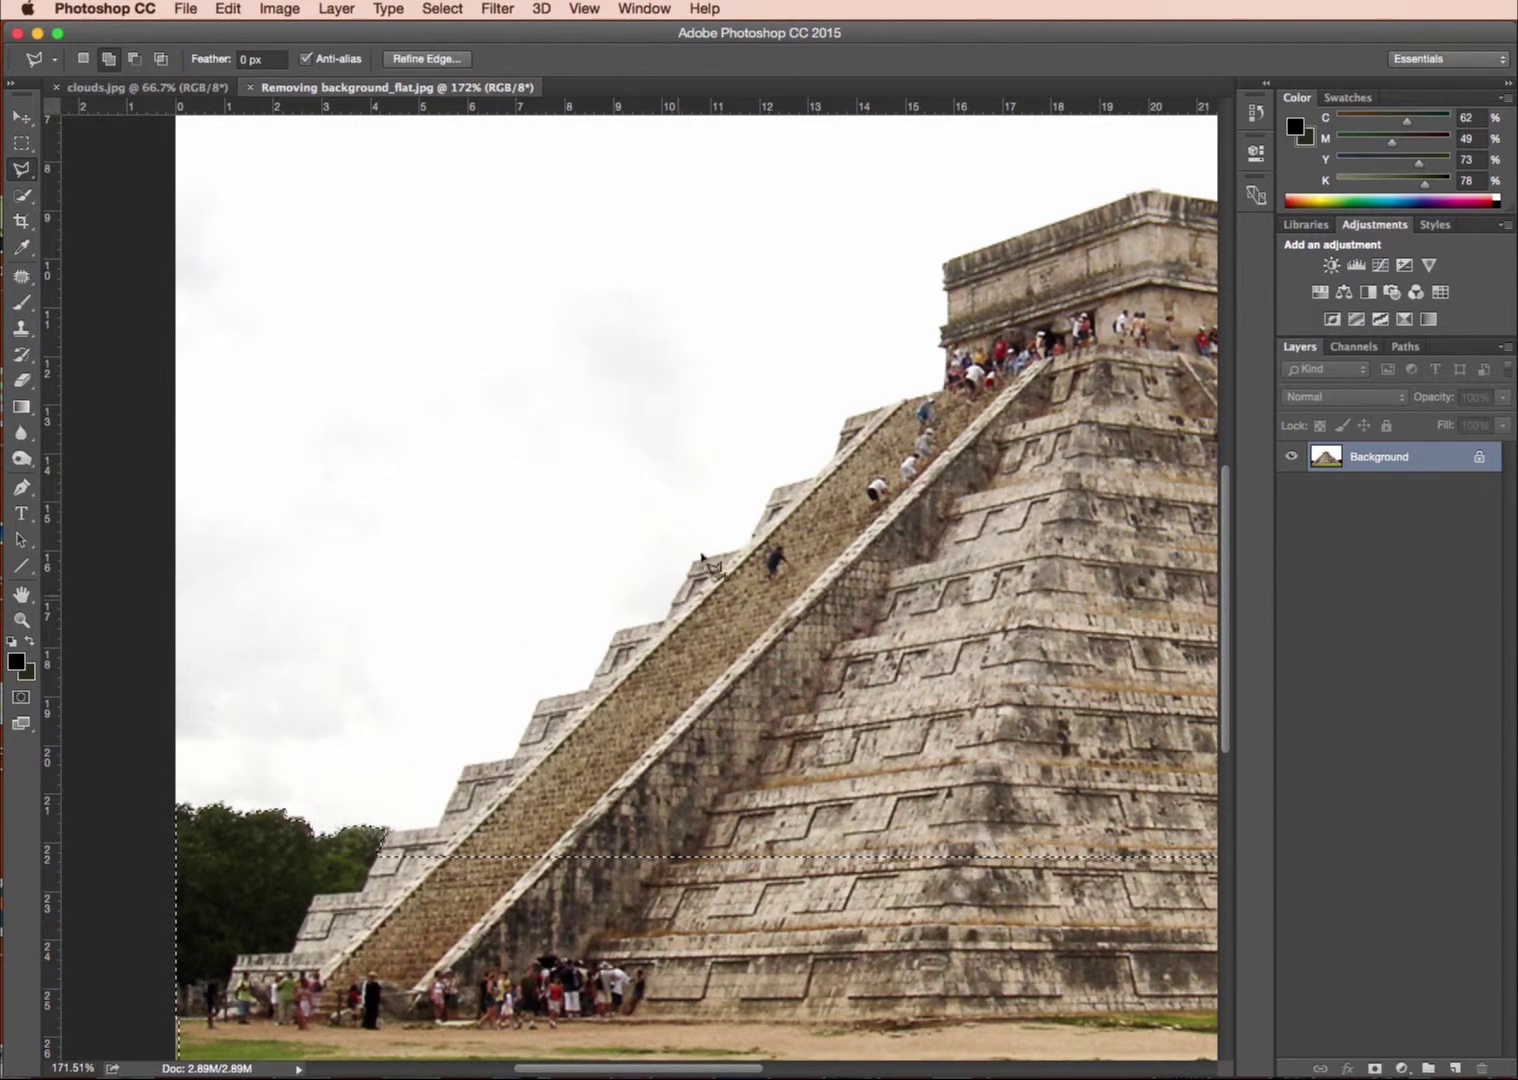
{"action": "left_click_drag", "start_coordinate": [1138, 290], "coordinate": [880, 265]}
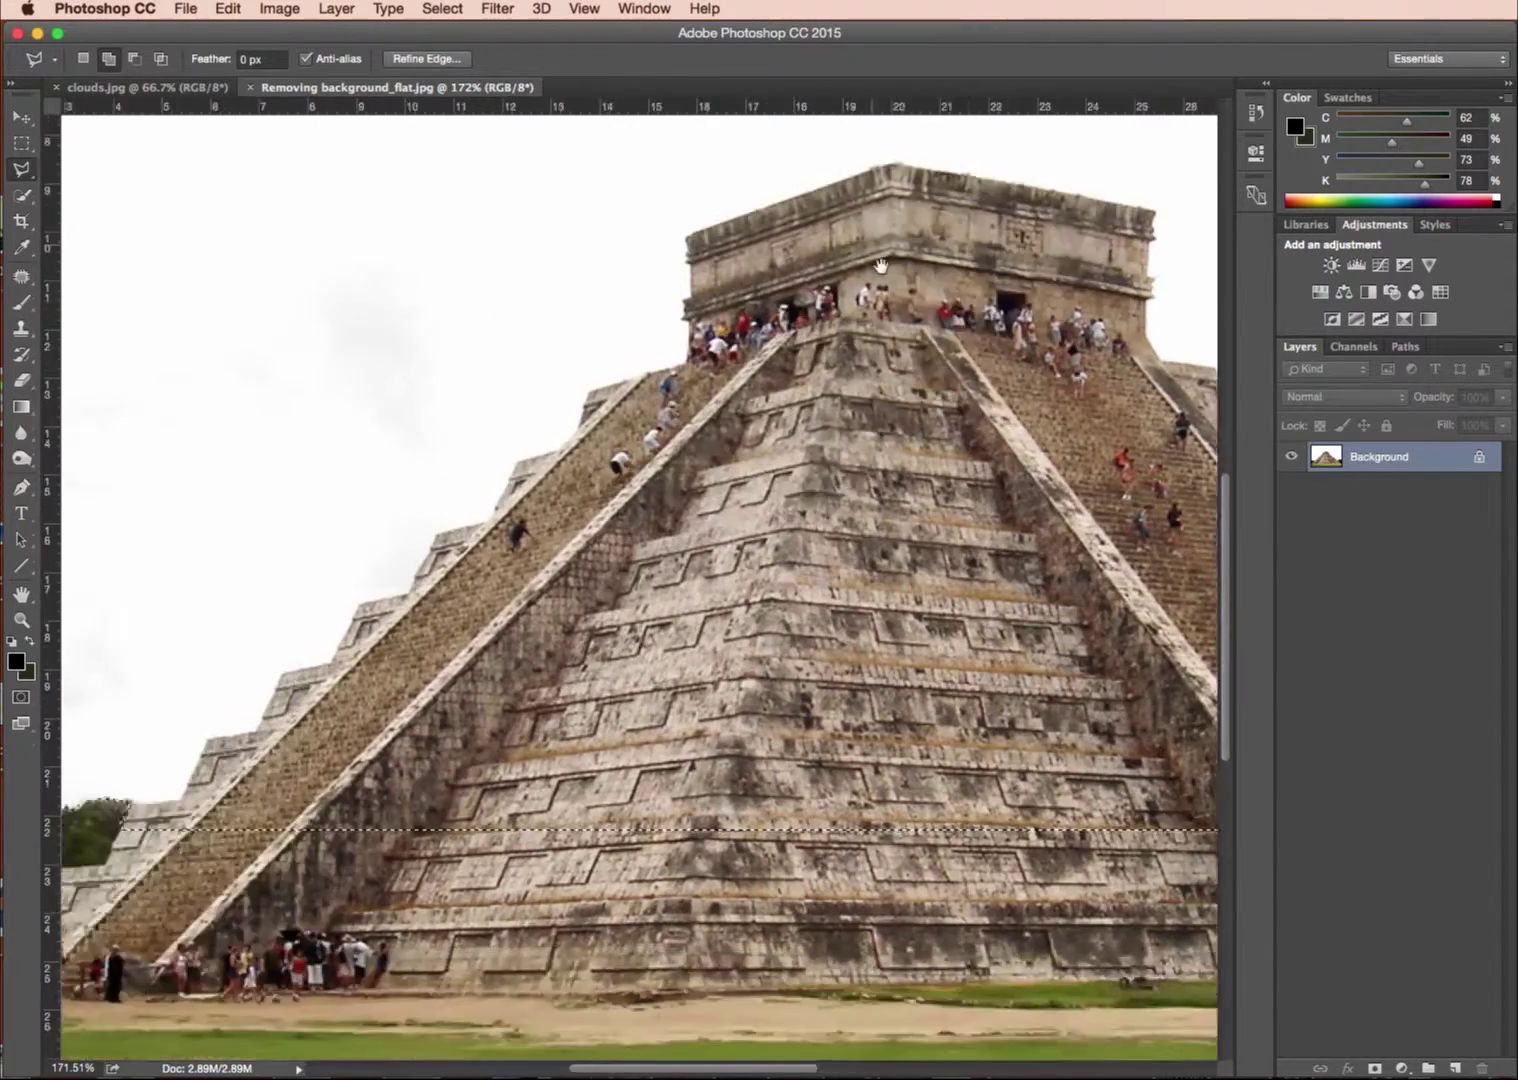
{"action": "left_click_drag", "start_coordinate": [571, 552], "coordinate": [505, 574]}
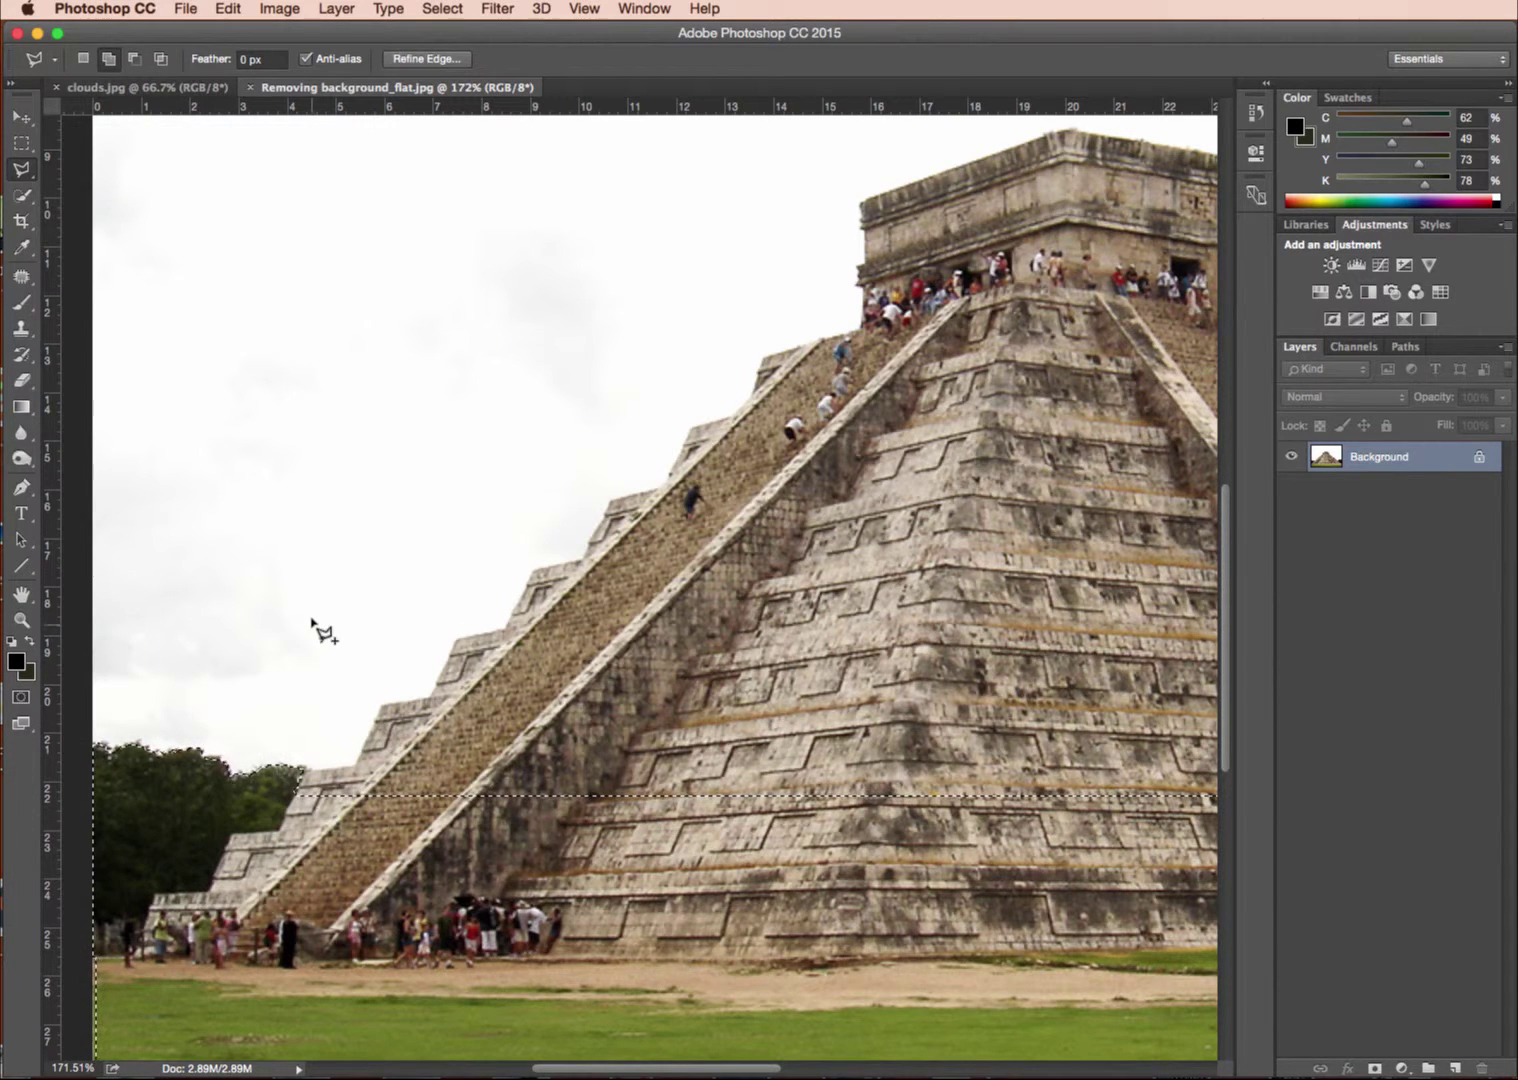
{"action": "left_click", "coordinate": [107, 59]}
{"action": "left_click", "coordinate": [225, 58]}
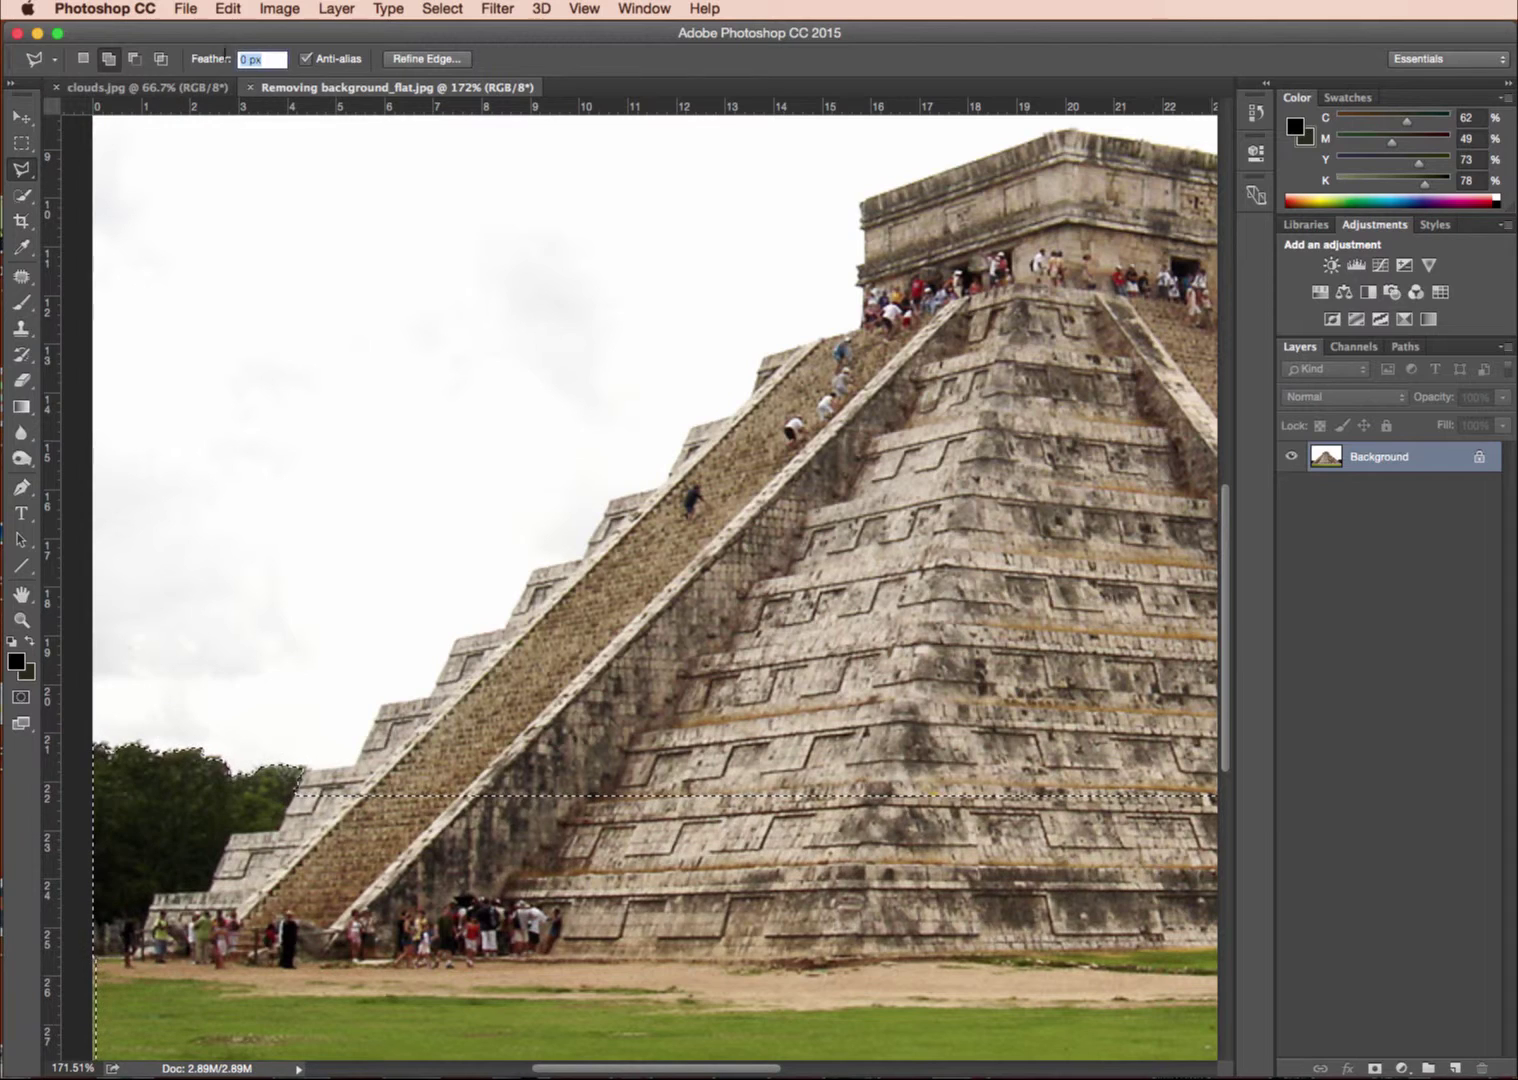
{"action": "left_click", "coordinate": [109, 60]}
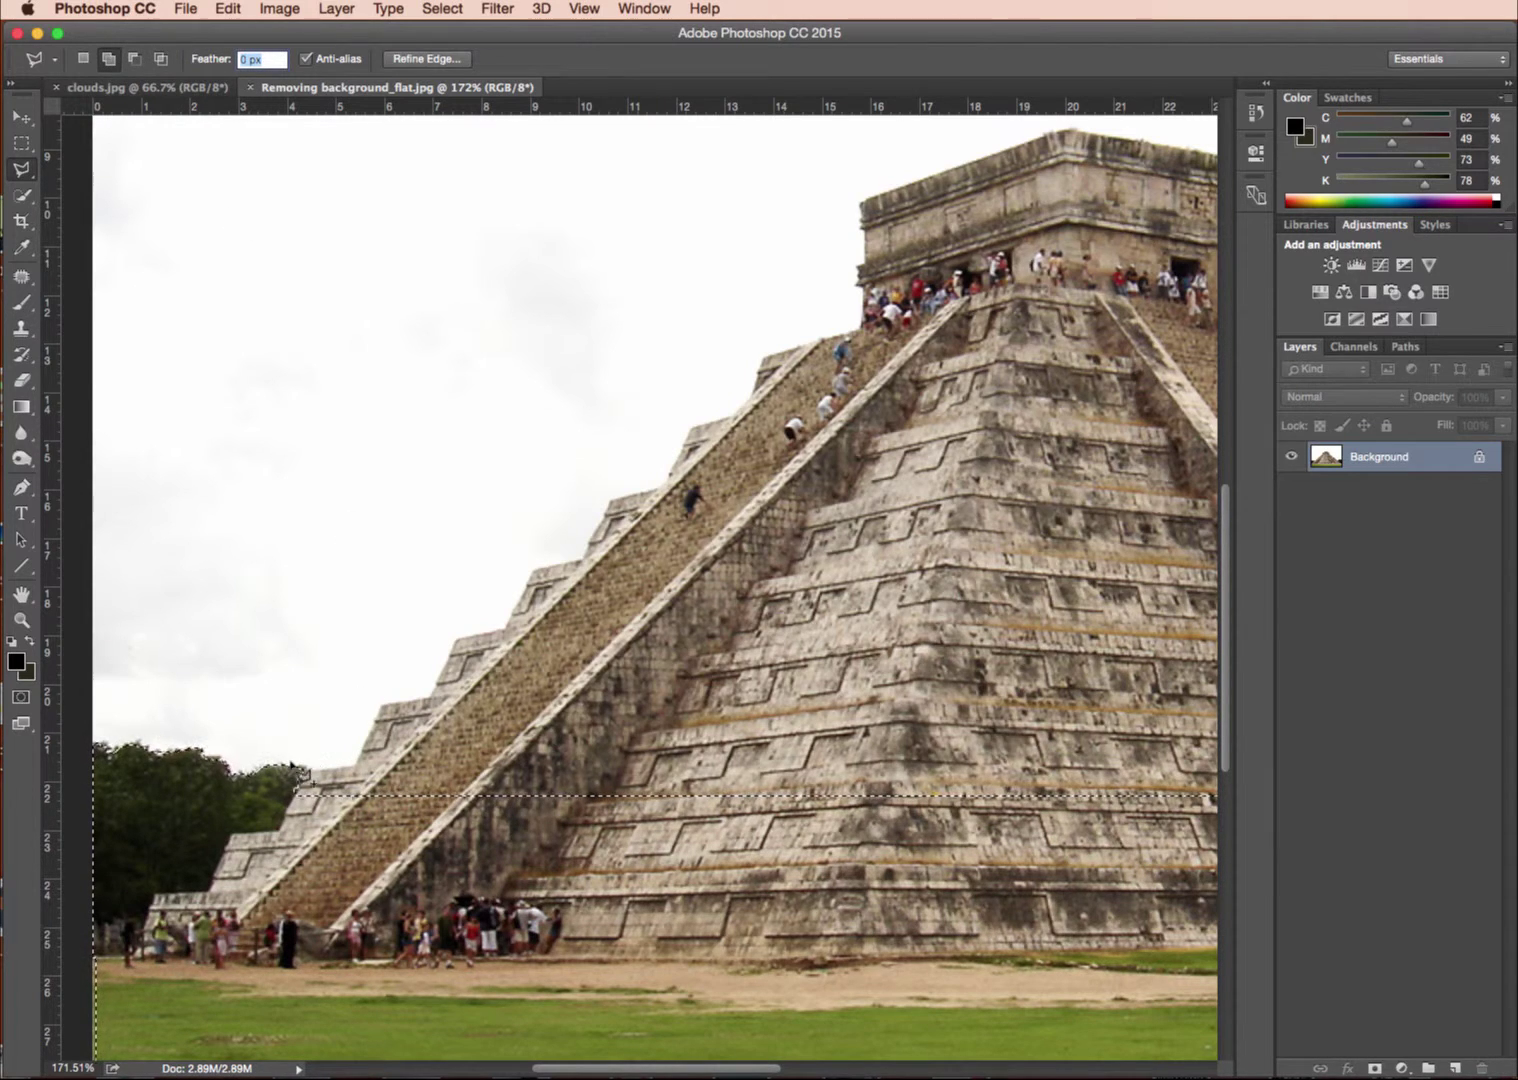
{"action": "left_click", "coordinate": [260, 880]}
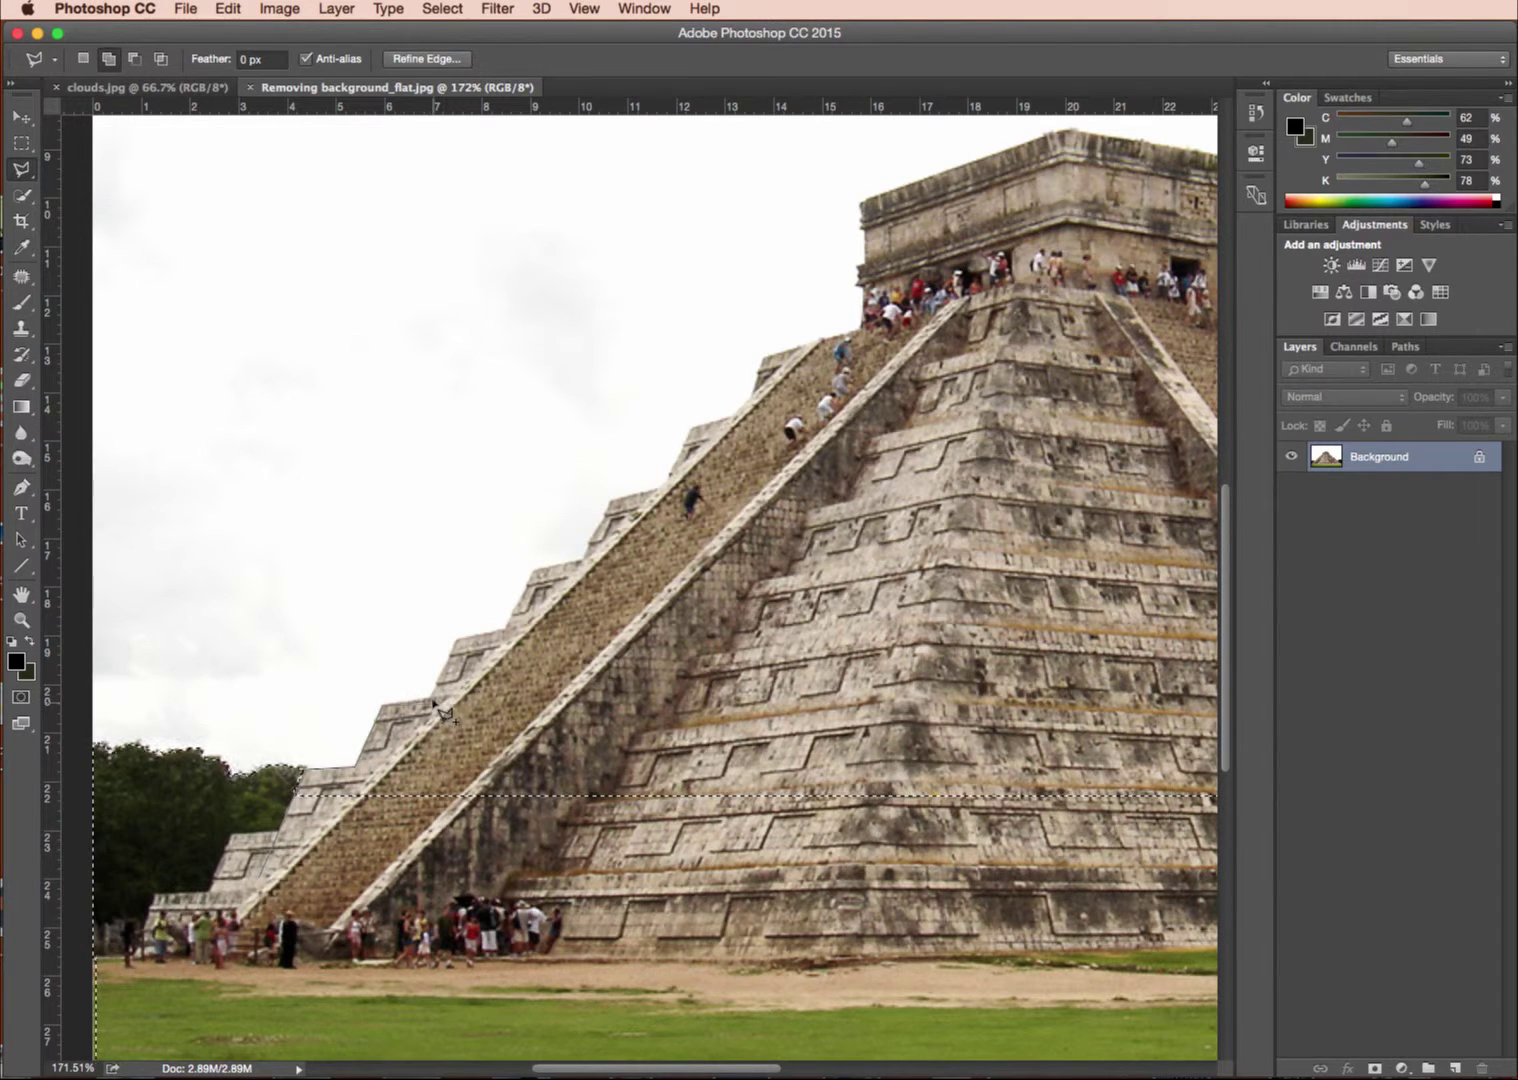
{"action": "left_click", "coordinate": [507, 633]}
{"action": "key", "text": "super+equal"}
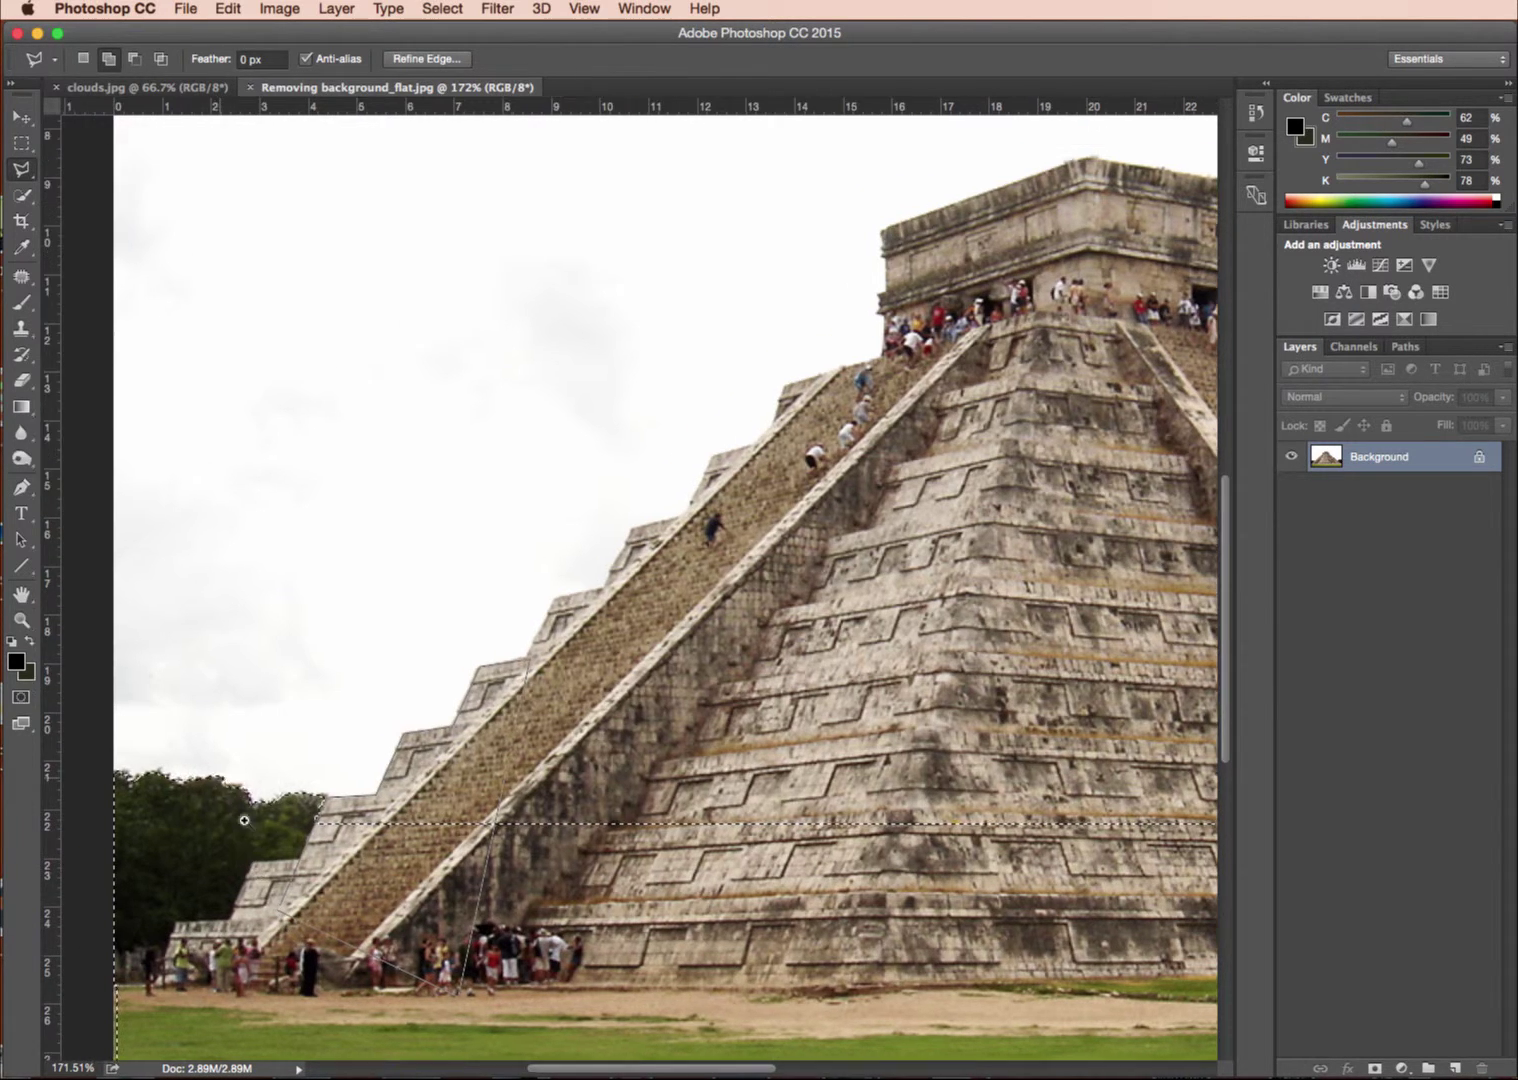
{"action": "key", "text": "super+equal"}
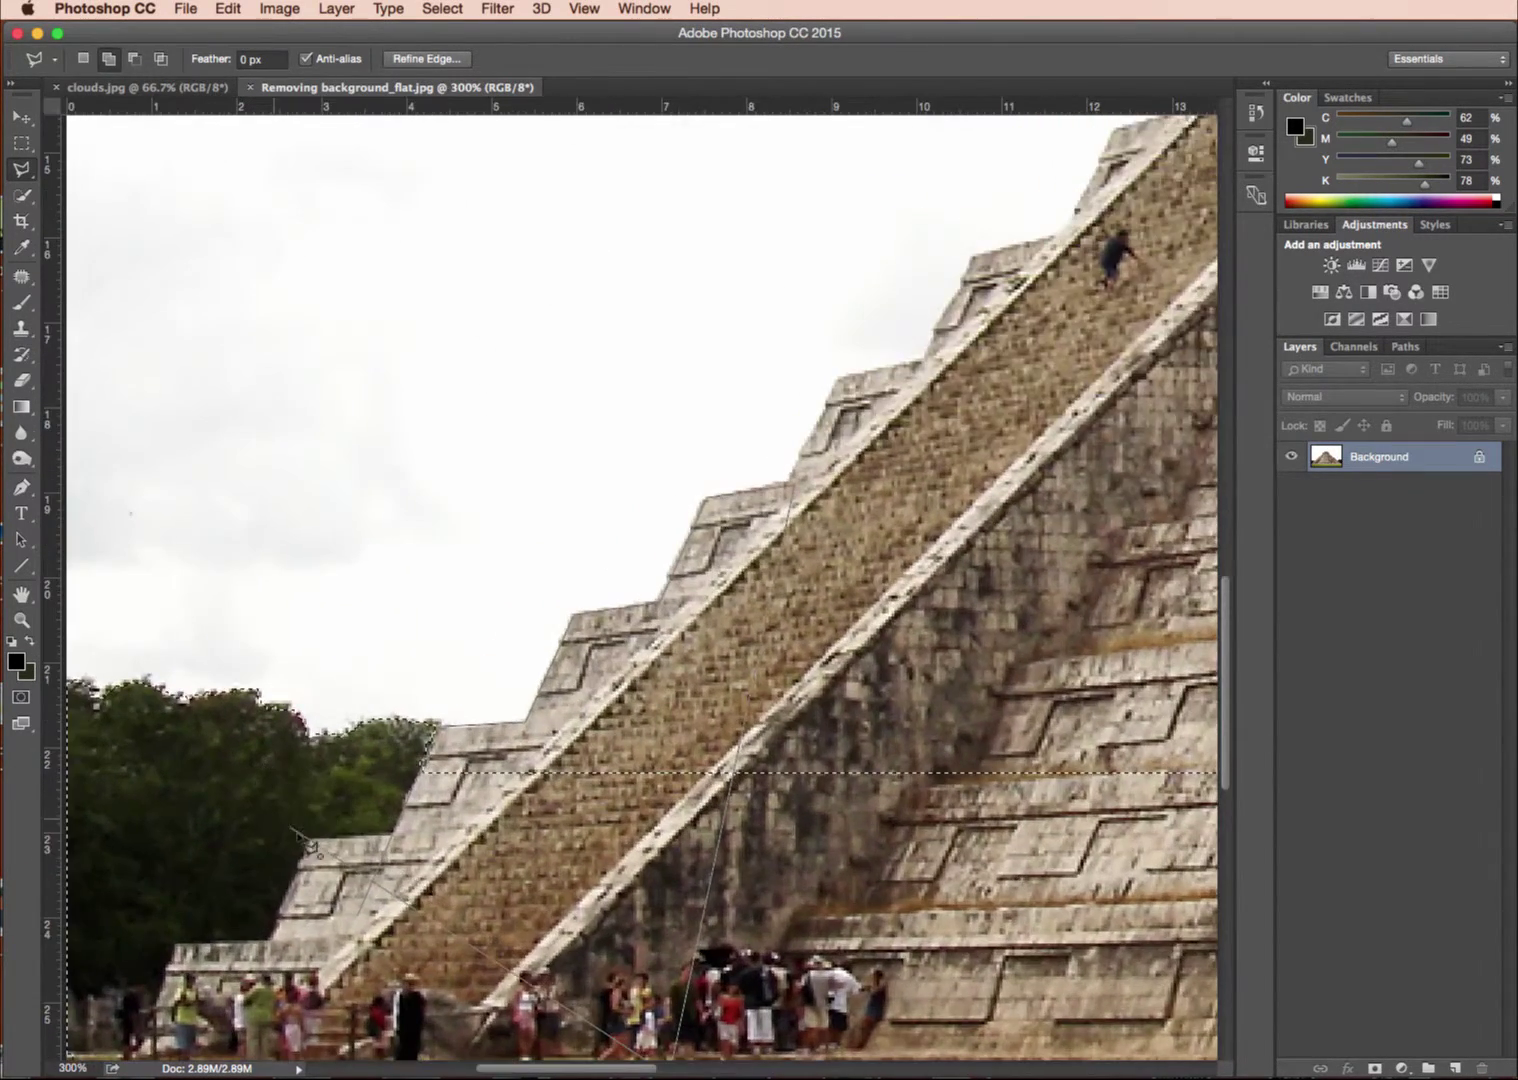
{"action": "key", "text": "super+equal"}
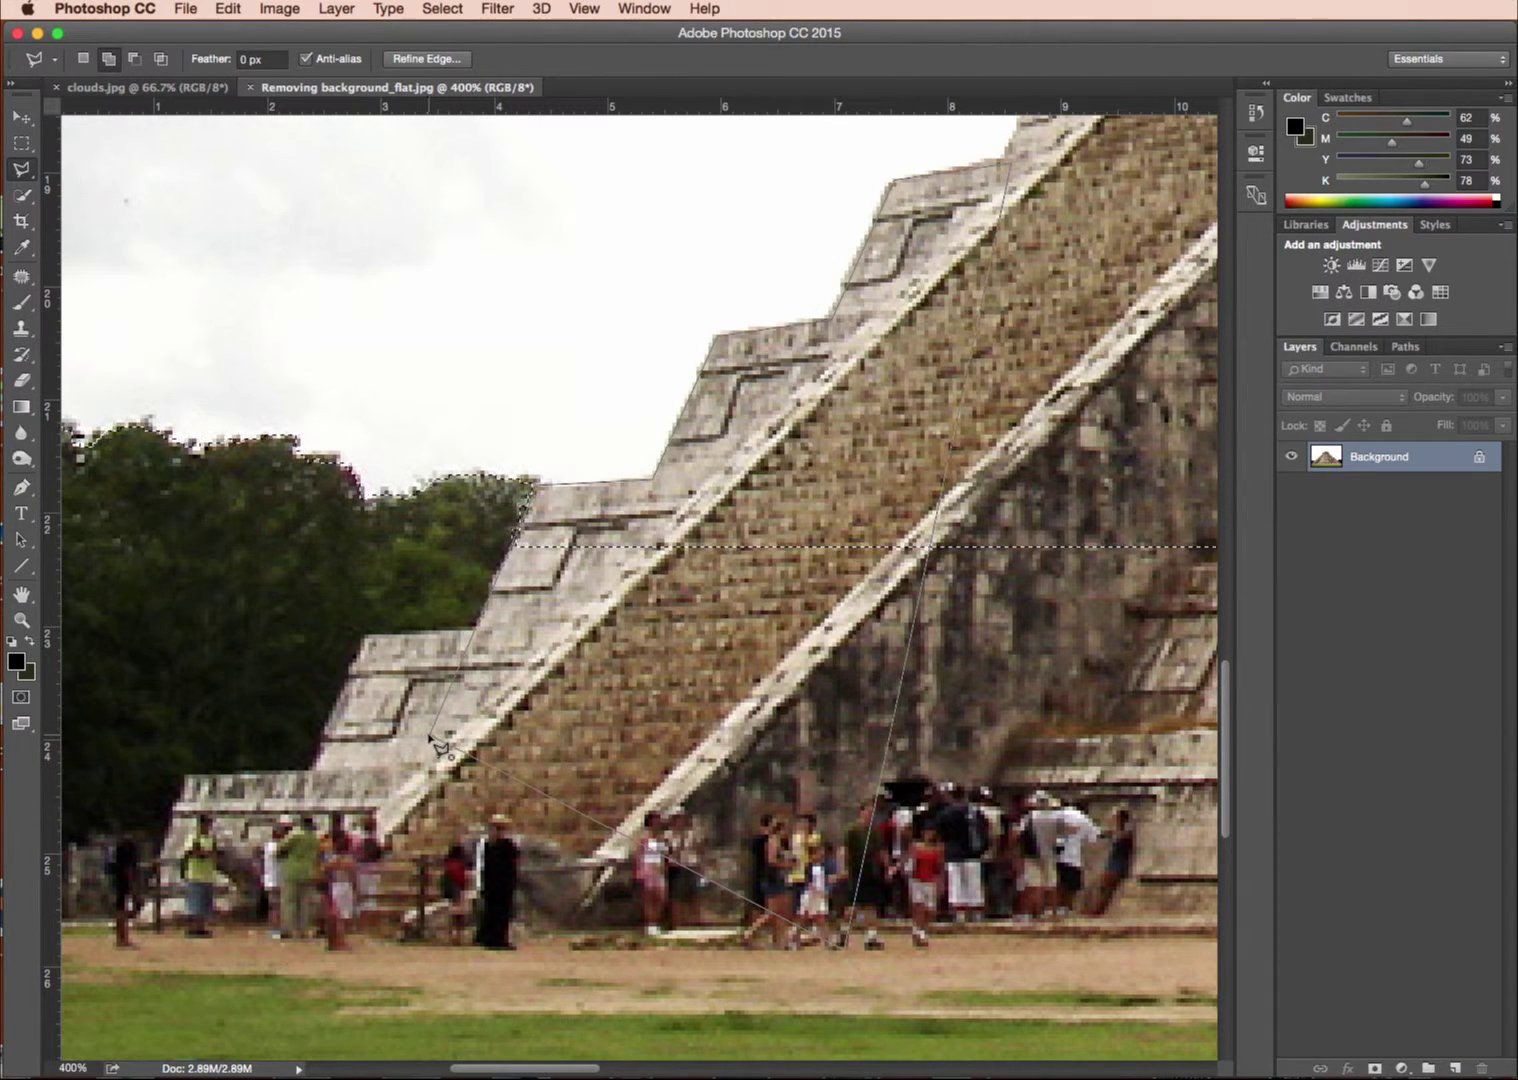
{"action": "left_click", "coordinate": [430, 738]}
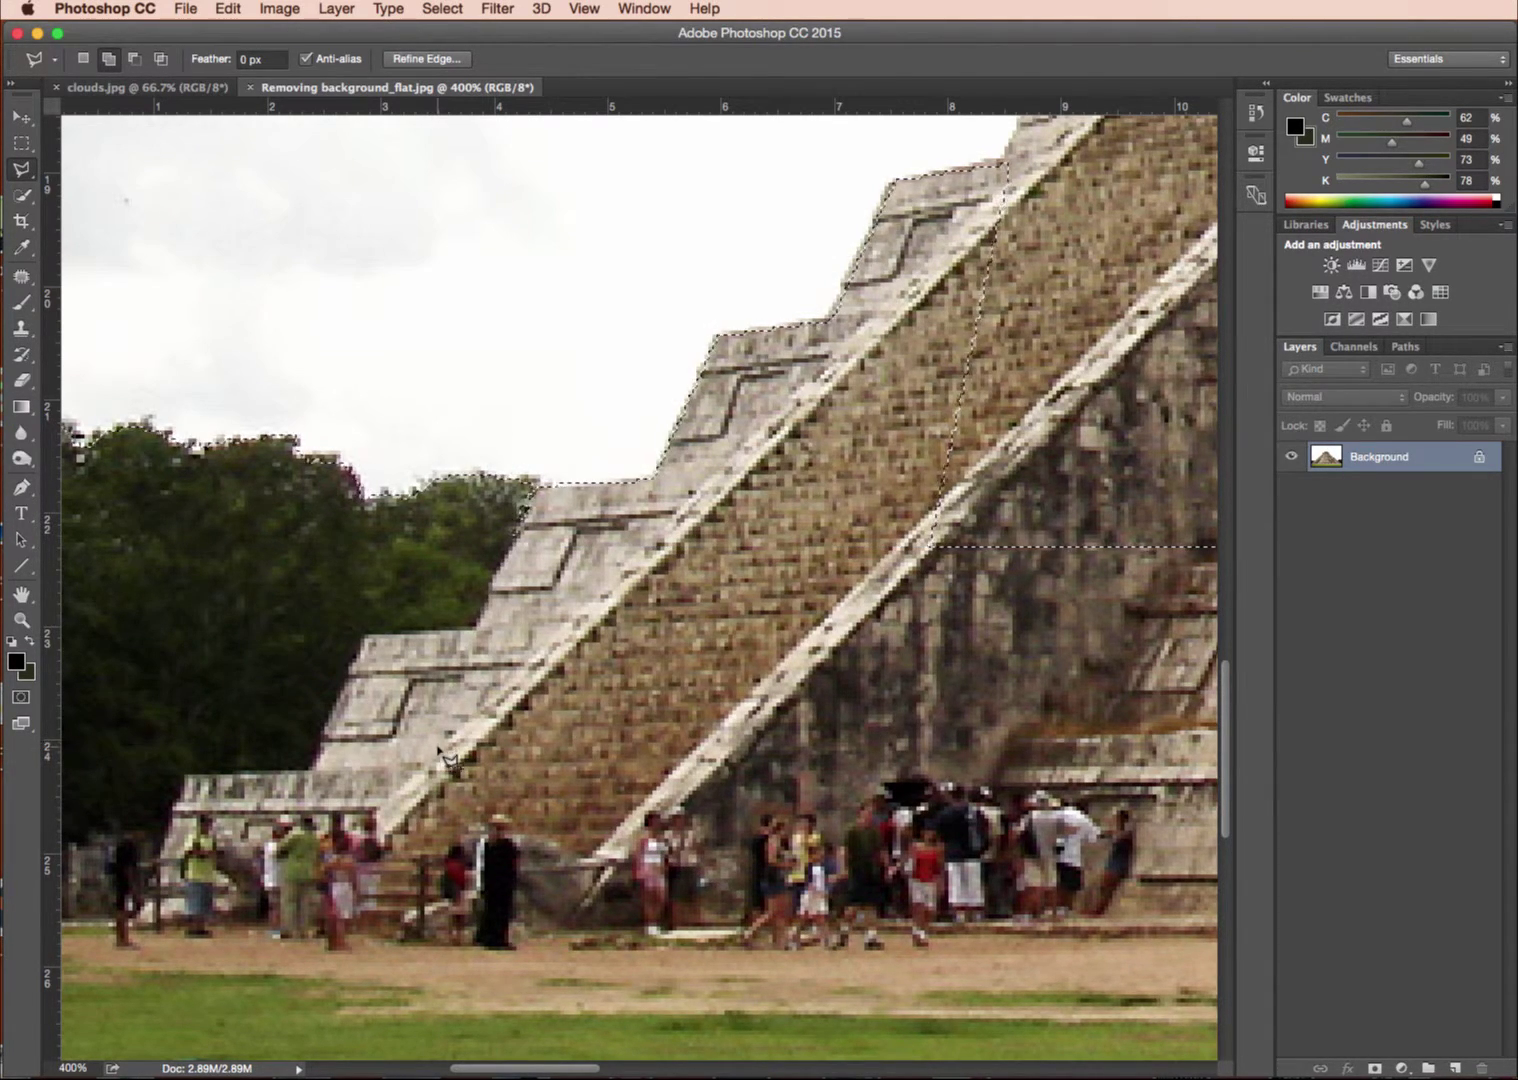
Try to add the upper part of the pyramid's left stepped edge to the selection with the Polygonal Lasso tool.
{"action": "key", "text": "super+minus"}
{"action": "key", "text": "super+minus"}
{"action": "key", "text": "super+minus"}
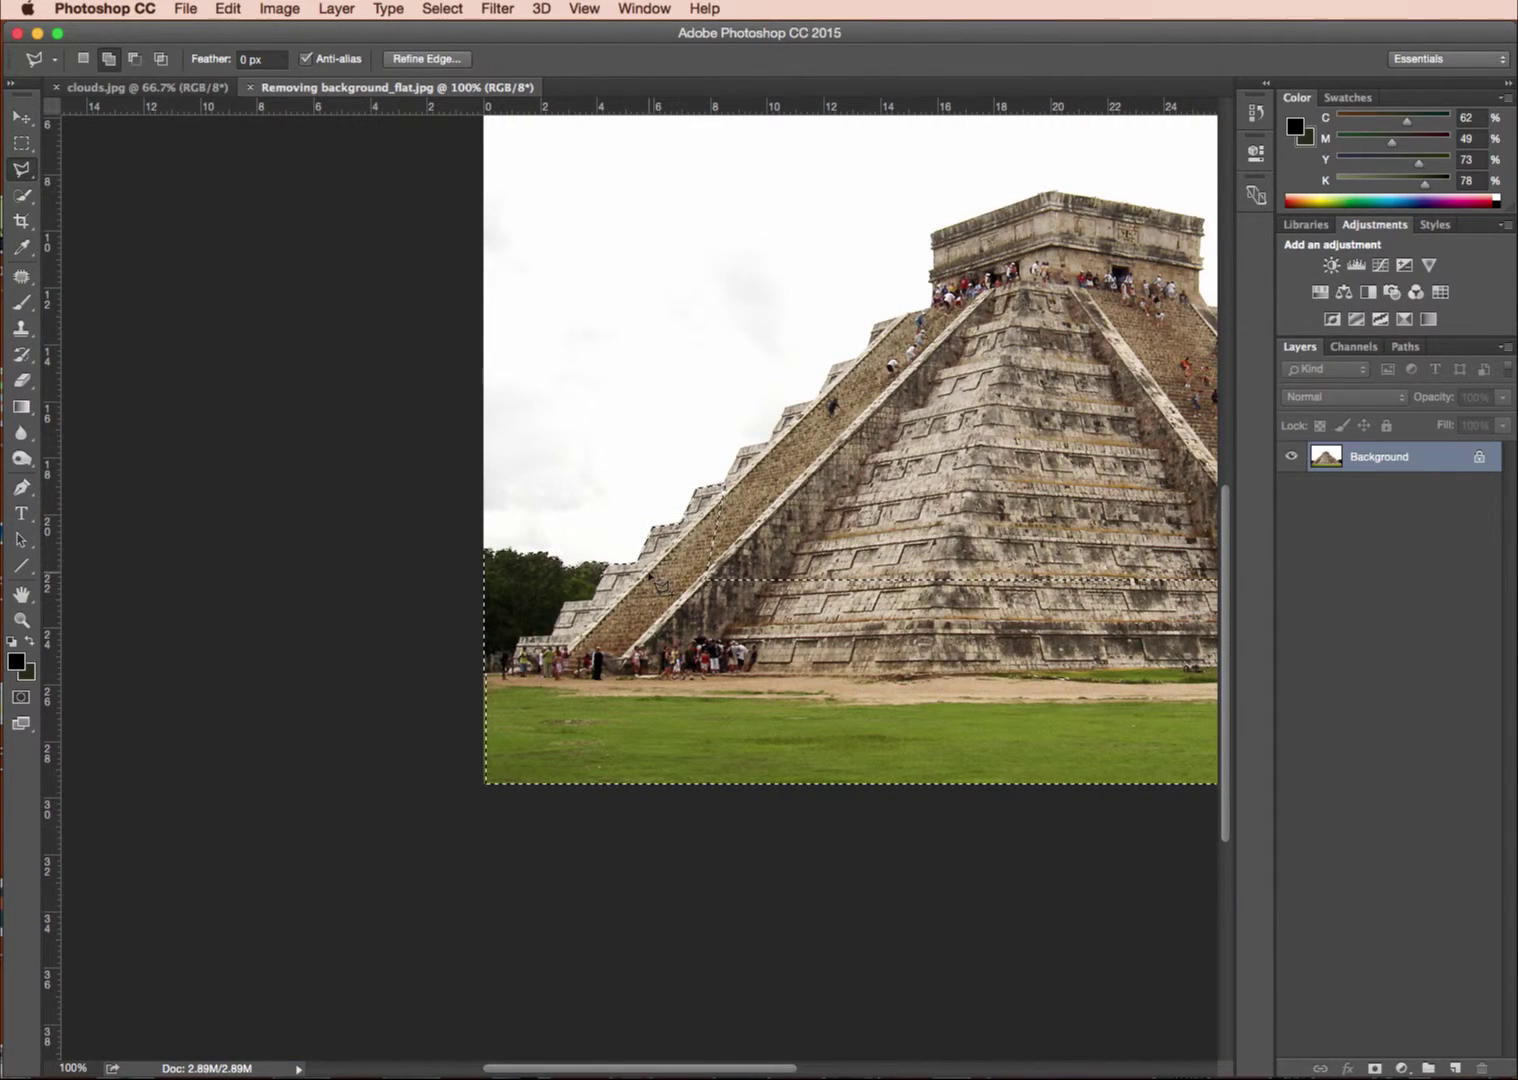
{"action": "left_click_drag", "start_coordinate": [607, 306], "coordinate": [772, 513]}
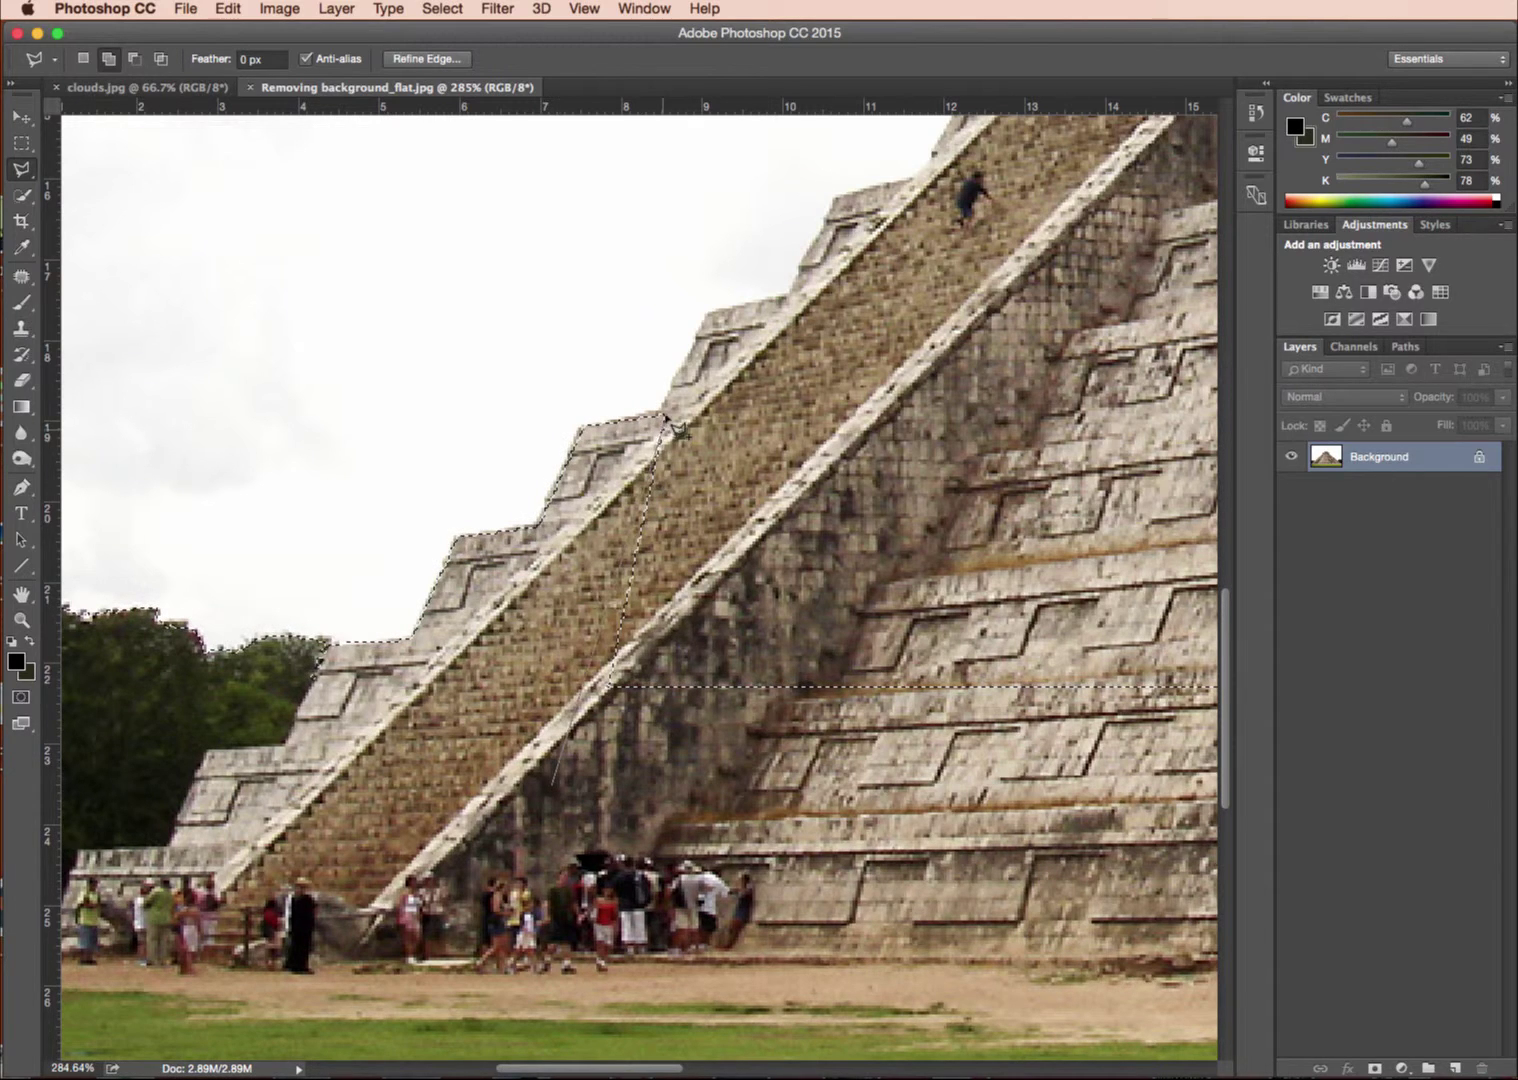
{"action": "scroll", "coordinate": [663, 410], "scroll_direction": "down", "scroll_amount": 5}
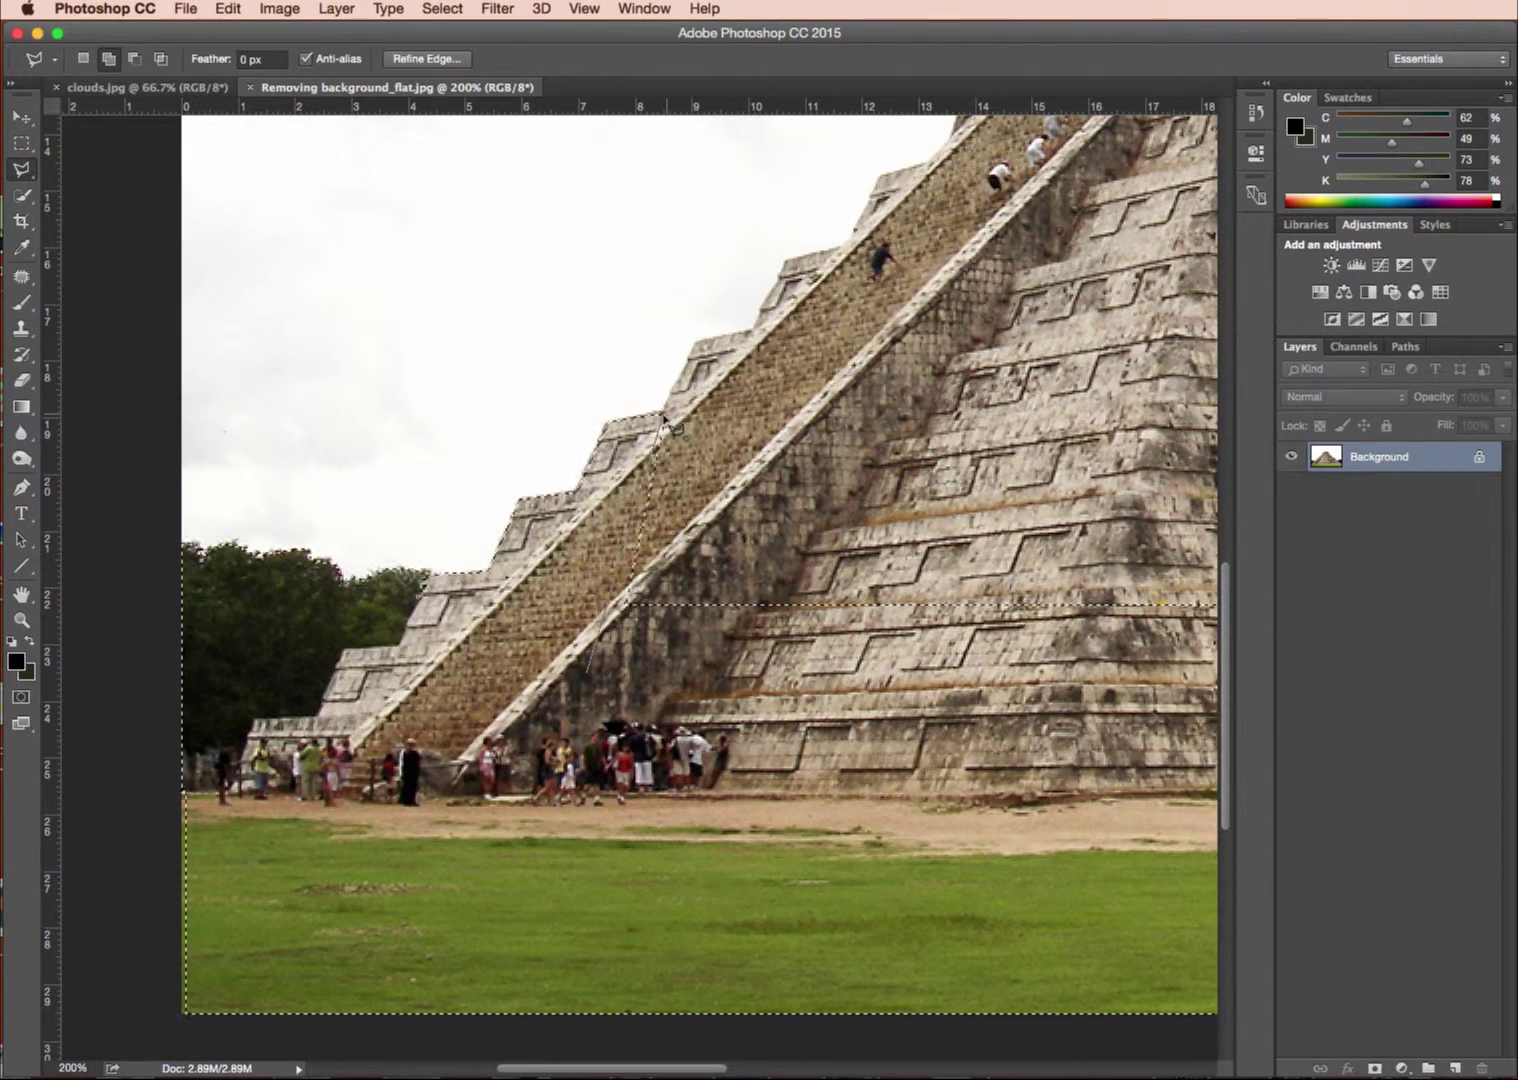
{"action": "scroll", "coordinate": [640, 500], "scroll_direction": "up", "scroll_amount": 5}
{"action": "scroll", "coordinate": [640, 500], "scroll_direction": "right", "scroll_amount": 2}
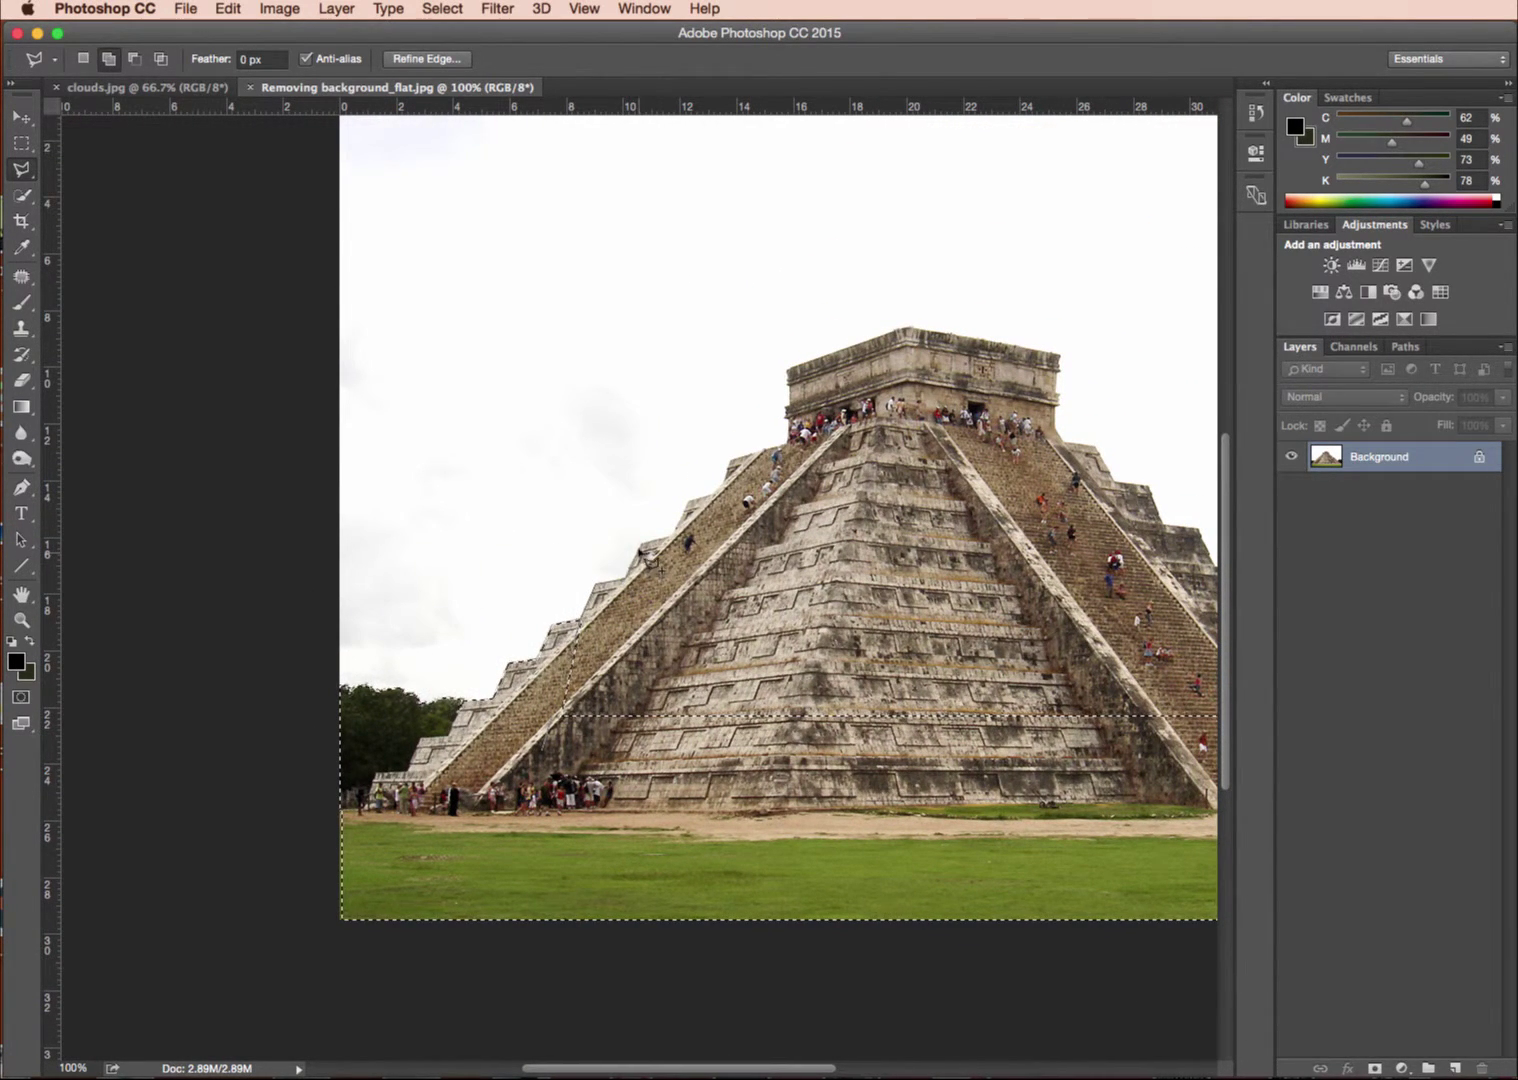
{"action": "scroll", "coordinate": [645, 565], "scroll_direction": "up", "scroll_amount": 2}
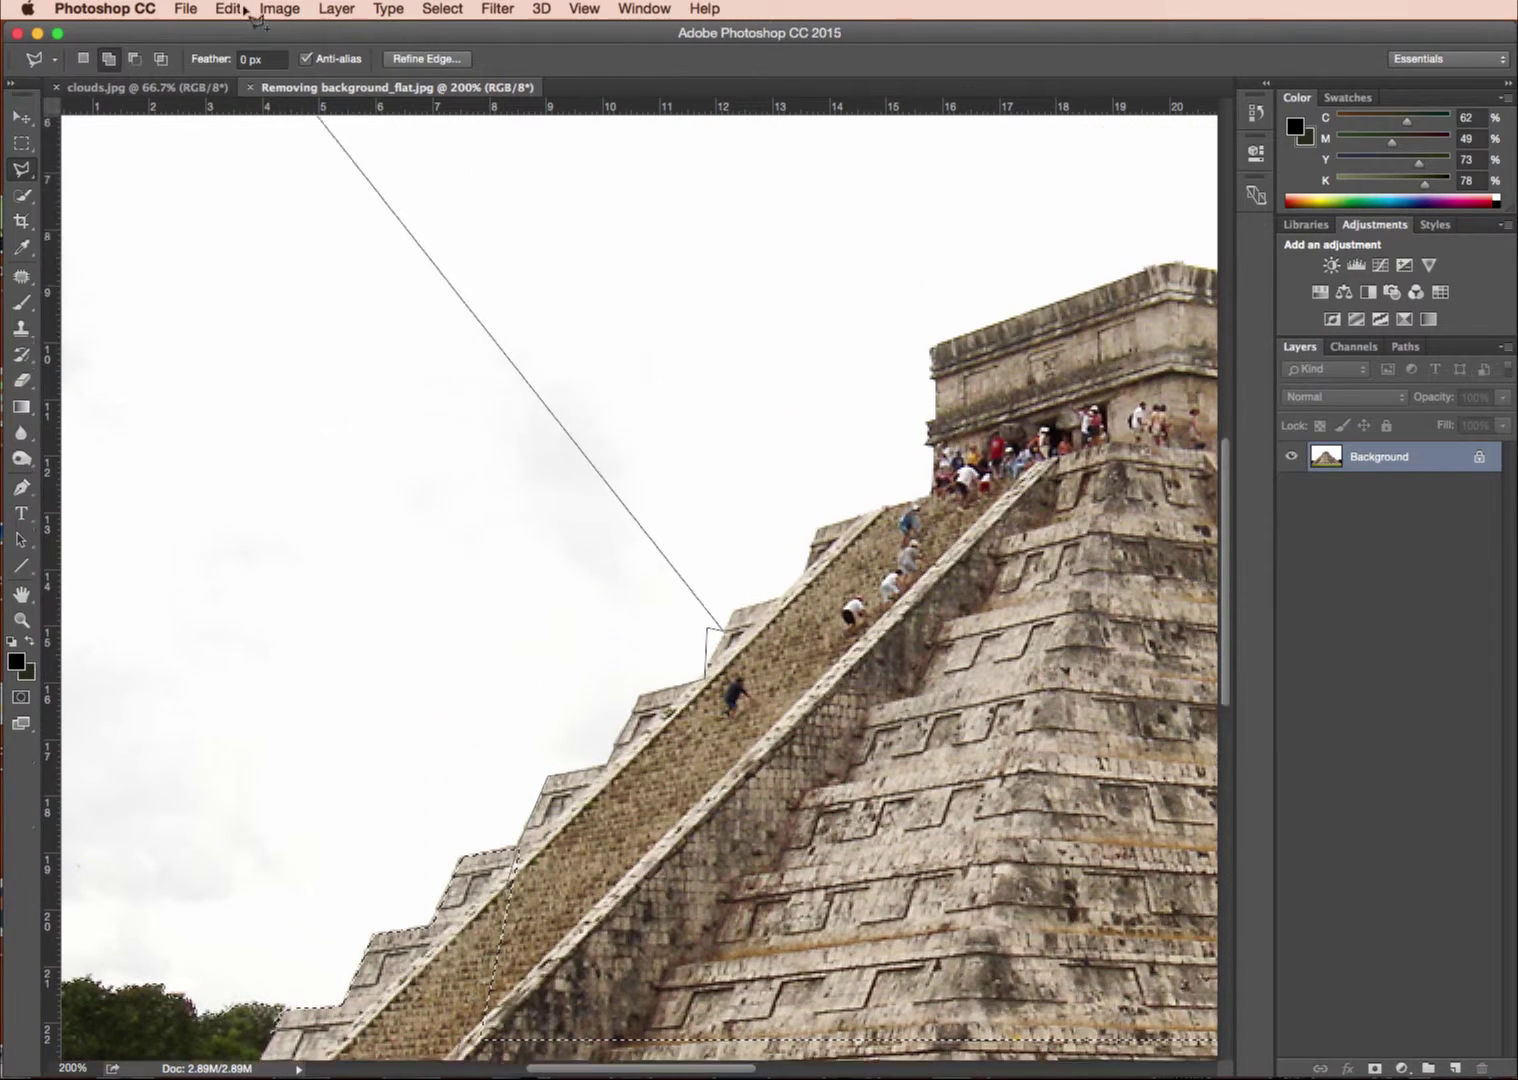
{"action": "left_click", "coordinate": [232, 8]}
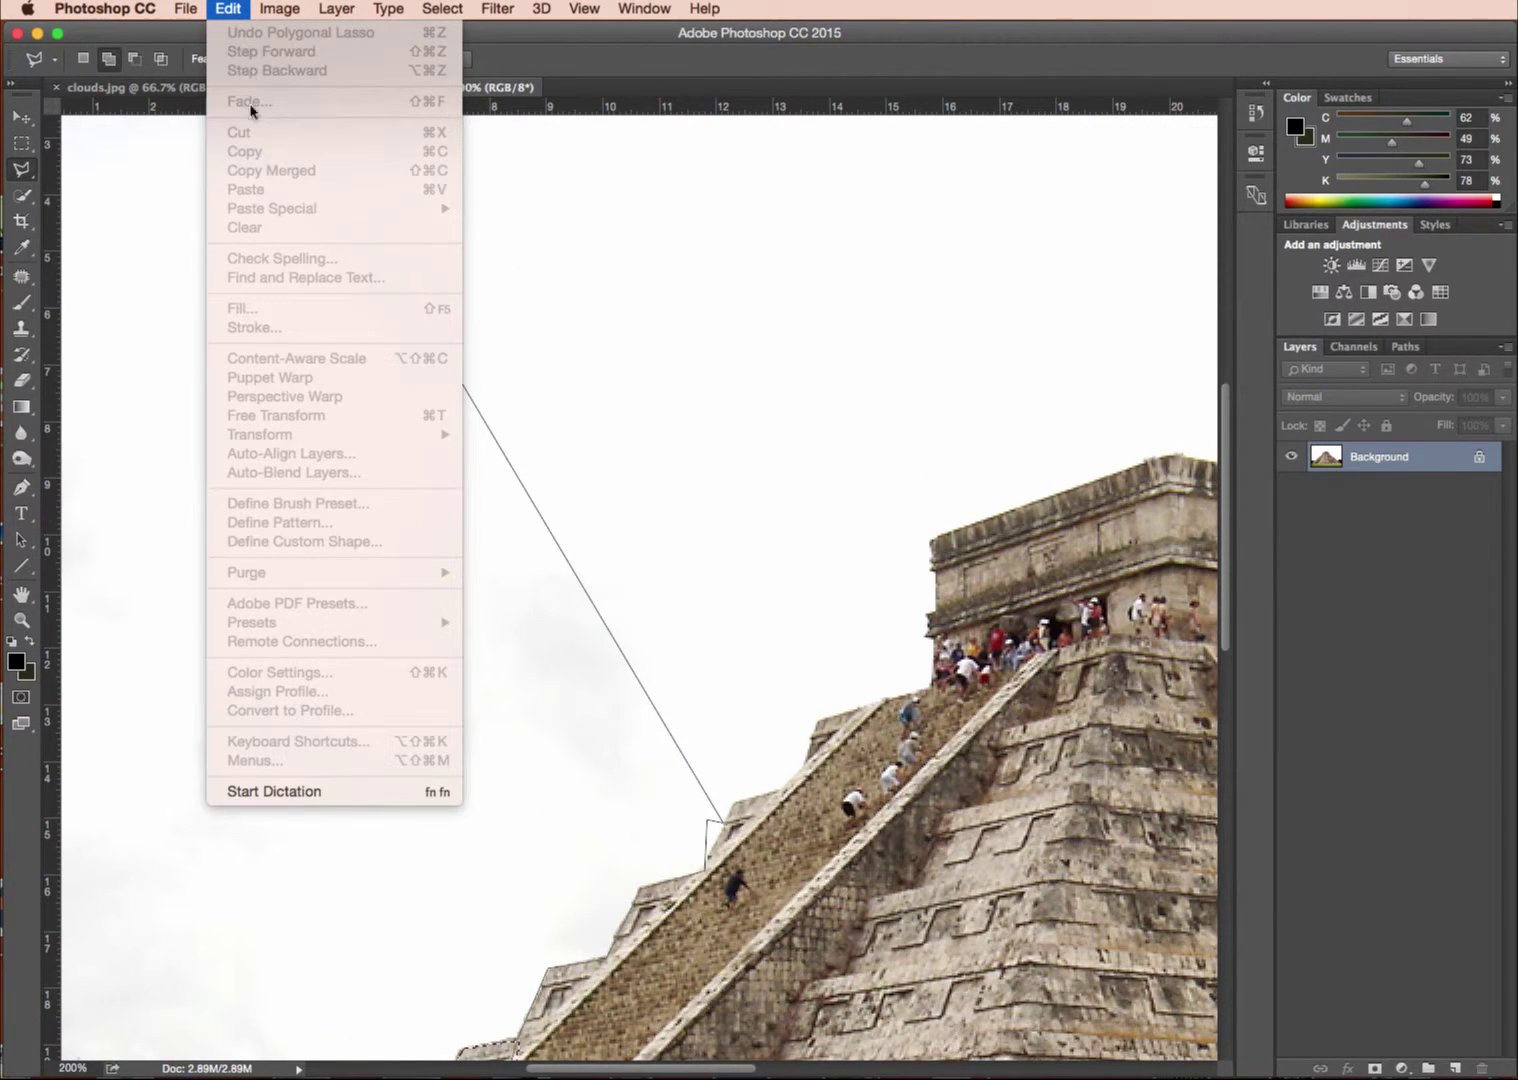
{"action": "left_click", "coordinate": [482, 36]}
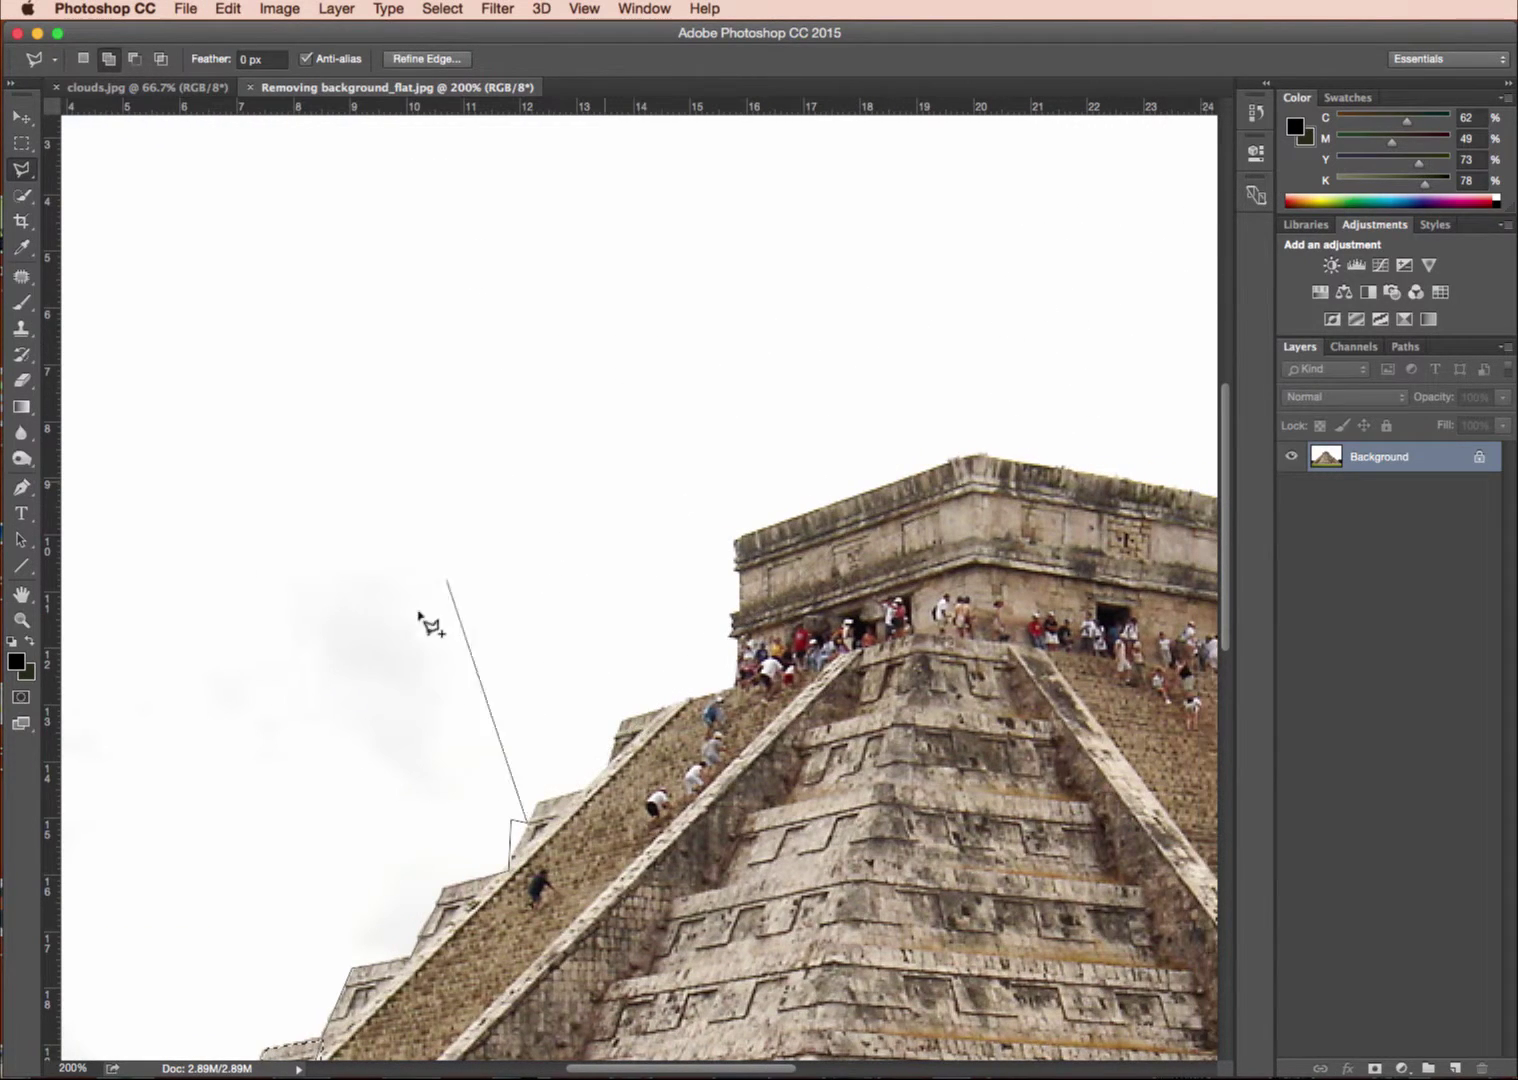
{"action": "left_click", "coordinate": [1258, 135]}
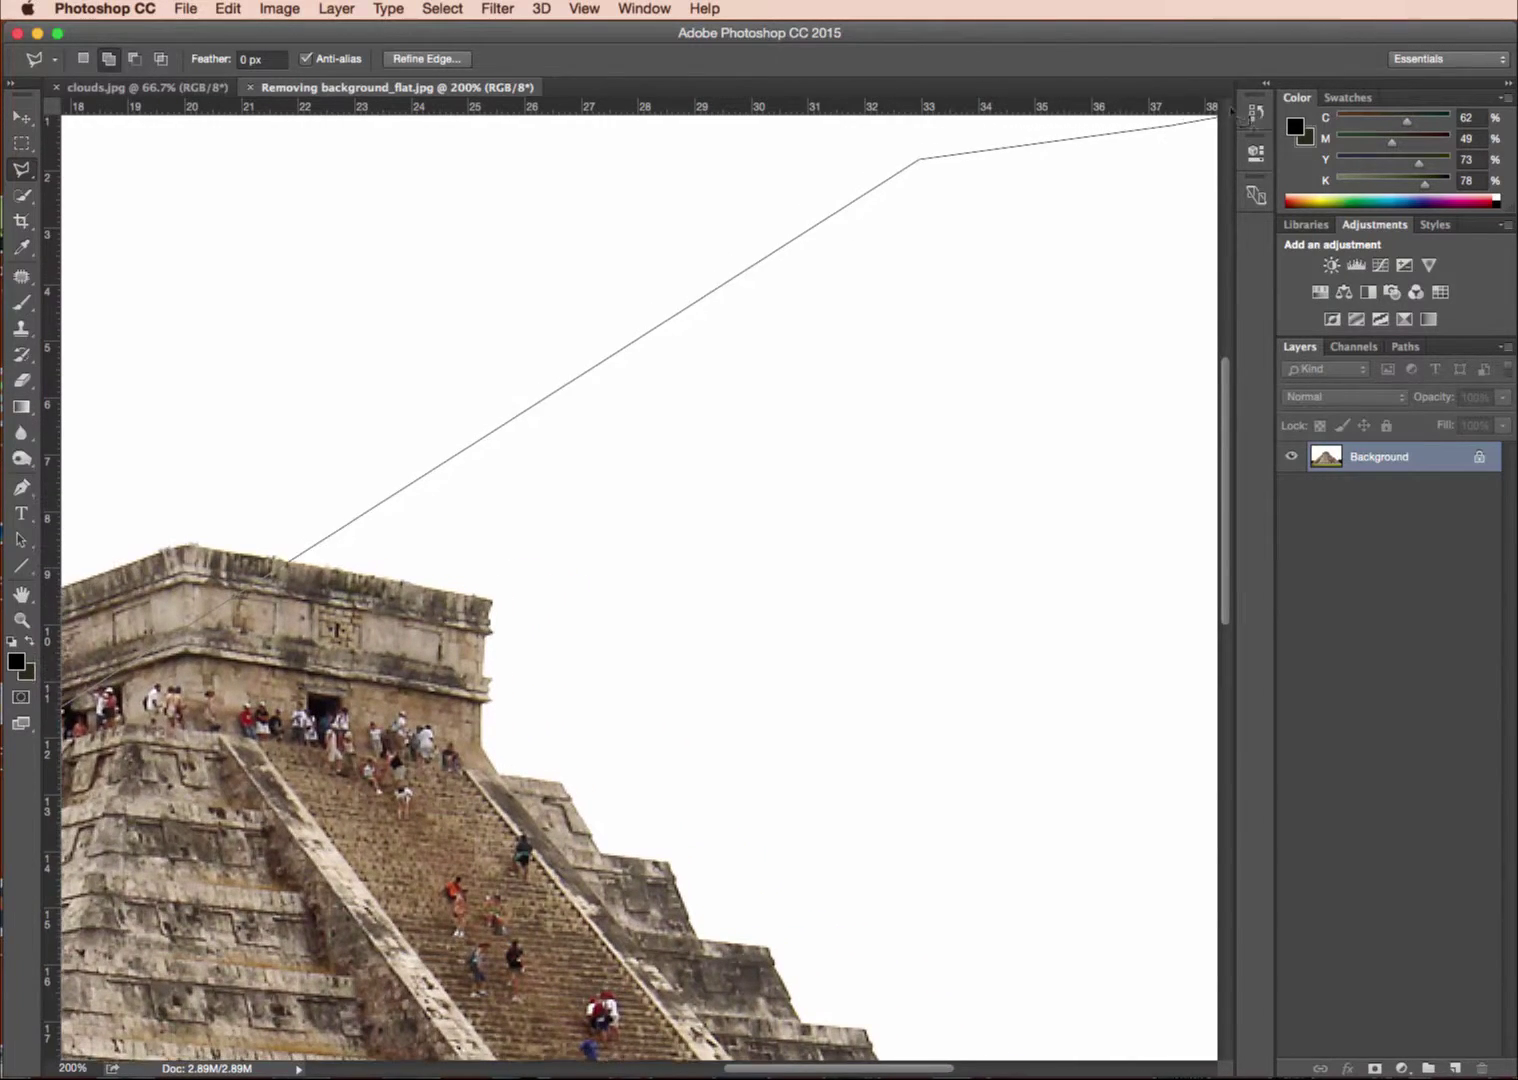
{"action": "left_click", "coordinate": [1165, 118]}
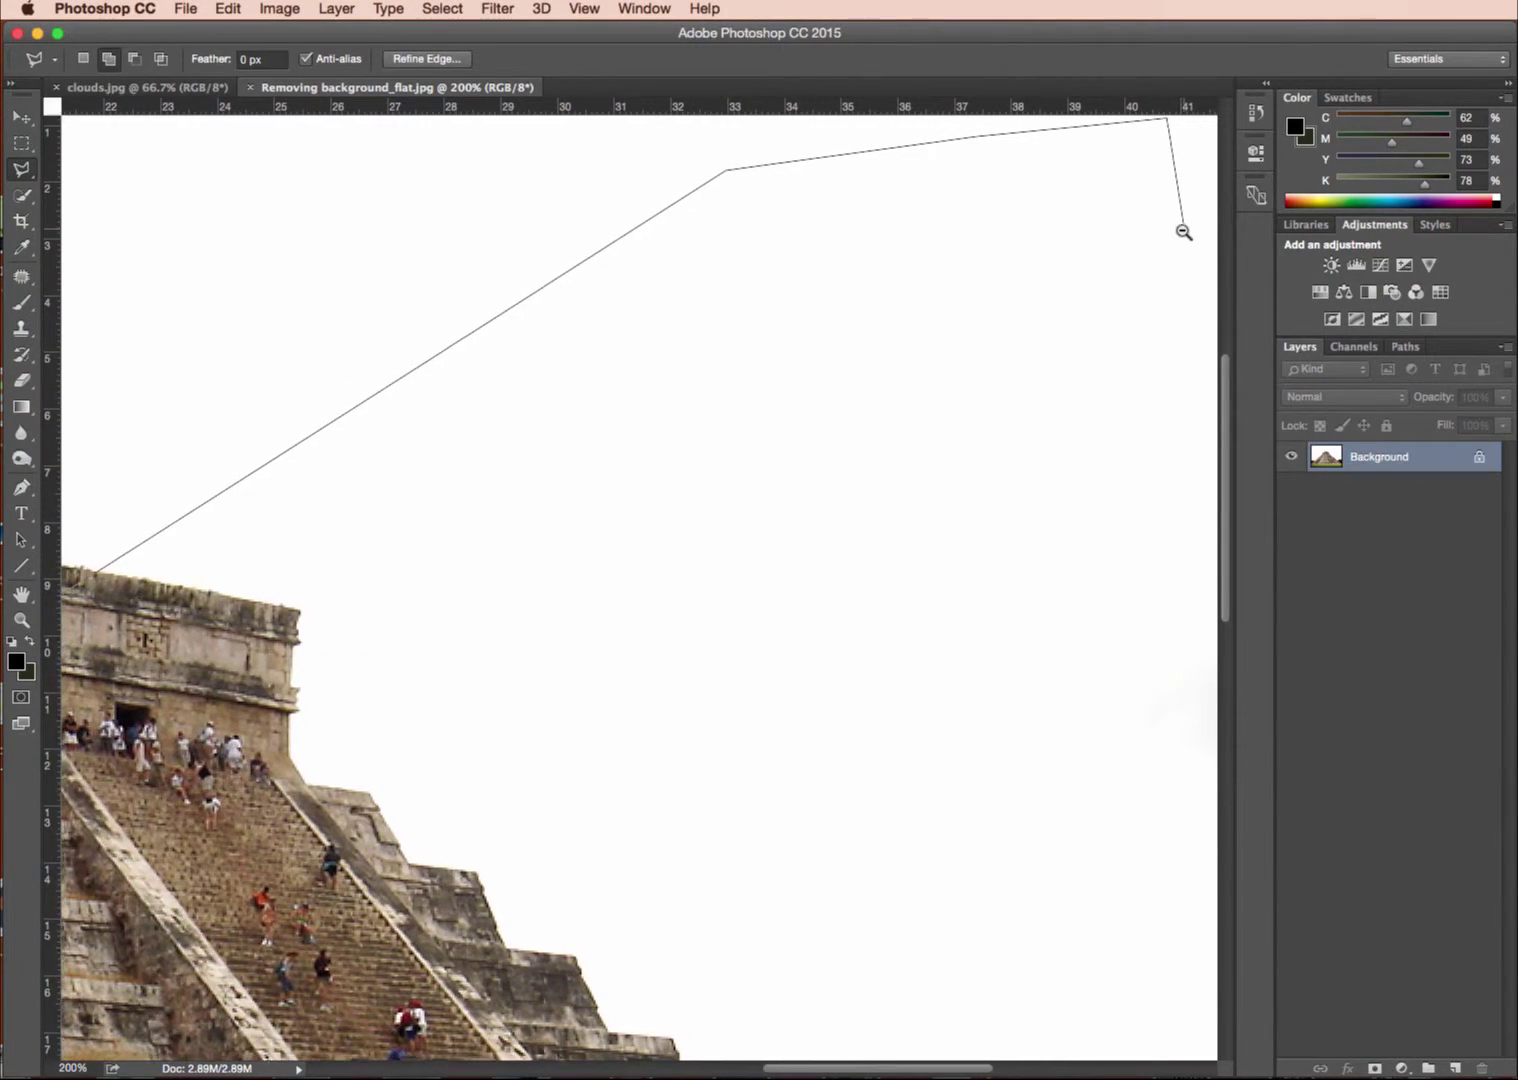
{"action": "key", "text": "super+minus"}
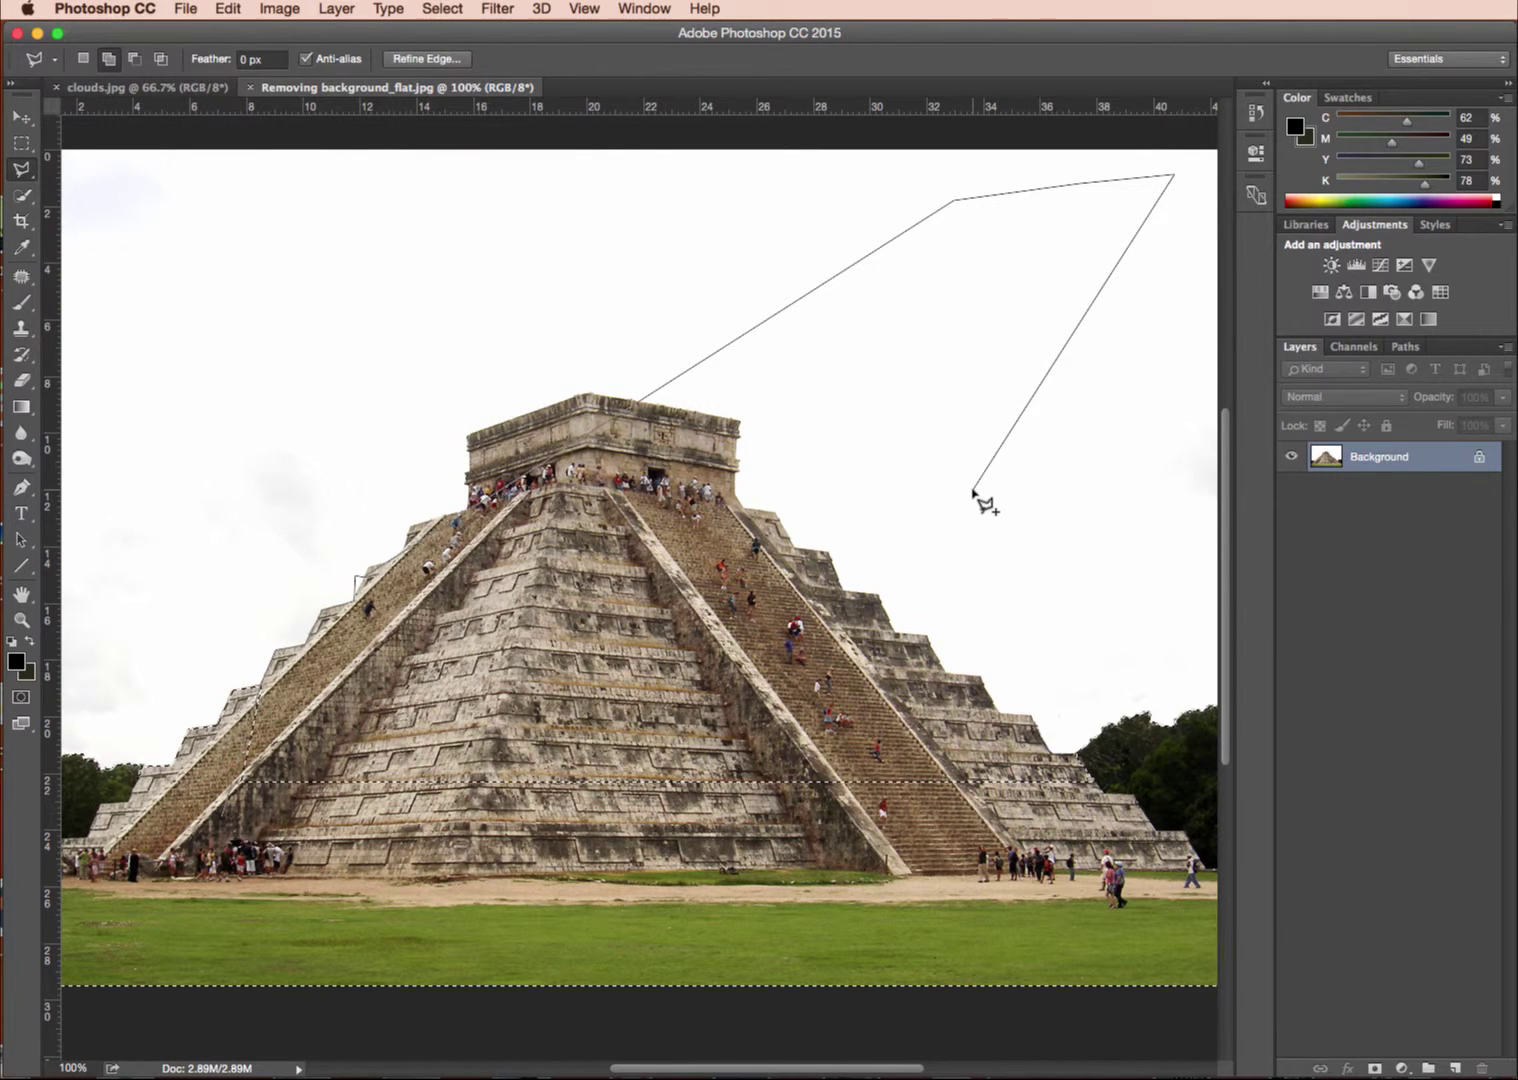
{"action": "double_click", "coordinate": [878, 492]}
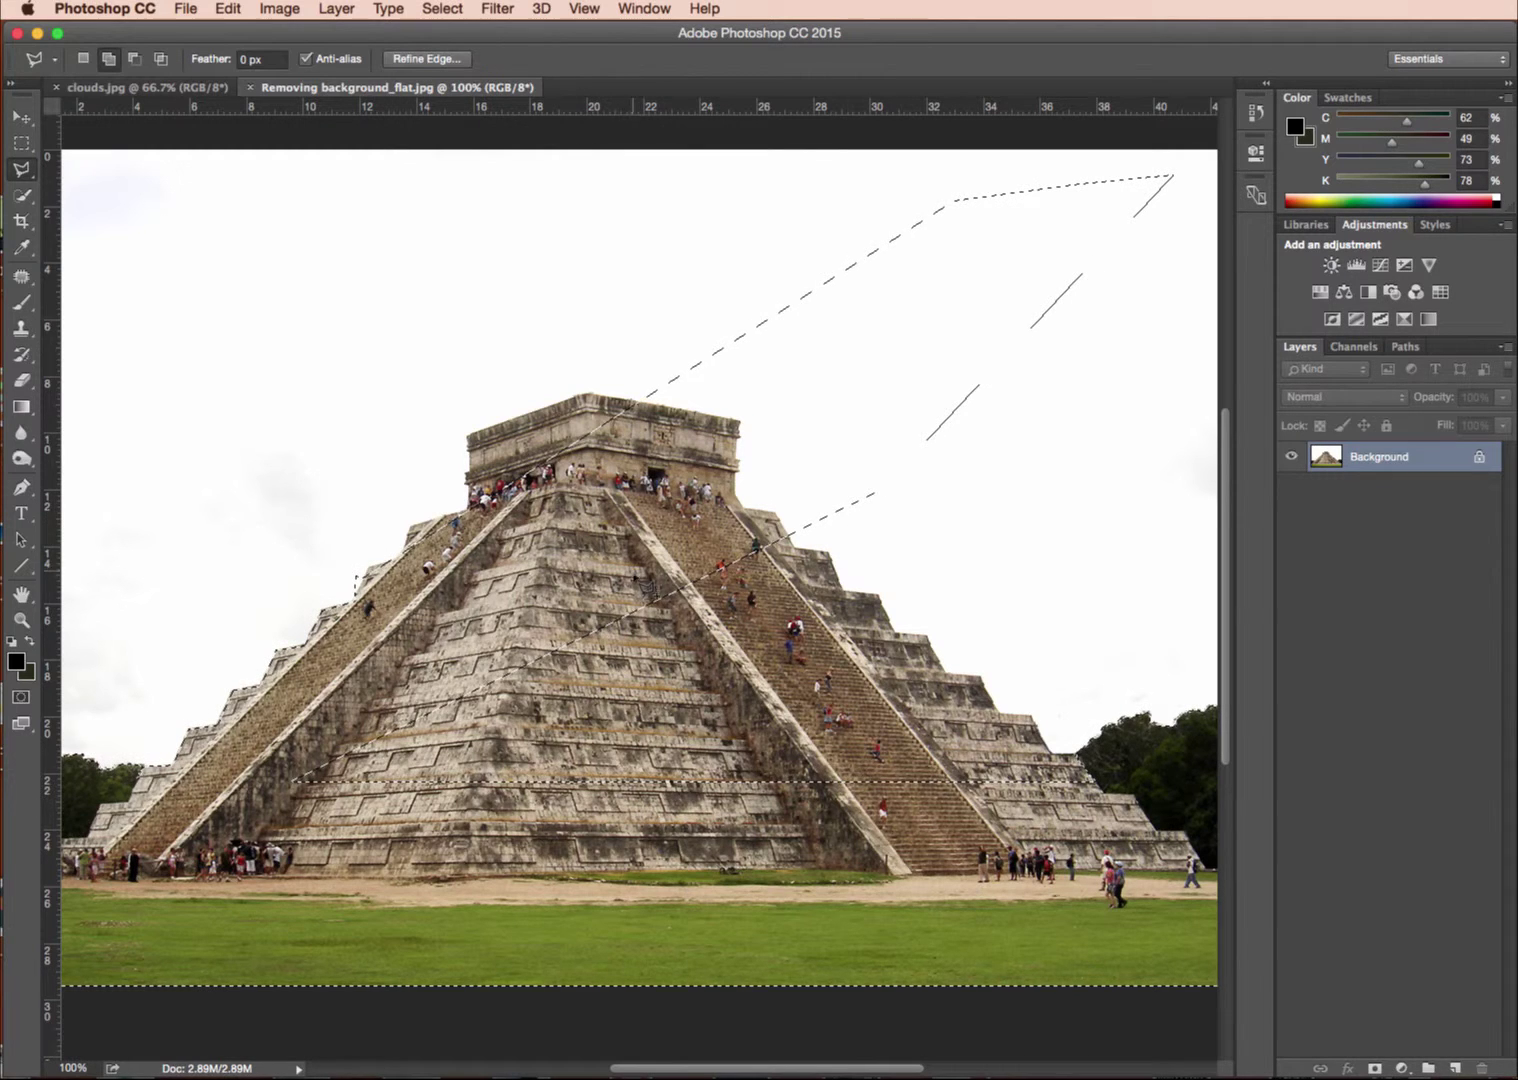
Revert the photo to the first Polygonal Lasso state in the history, discarding the stray lasso selection.
{"action": "left_click", "coordinate": [1255, 112]}
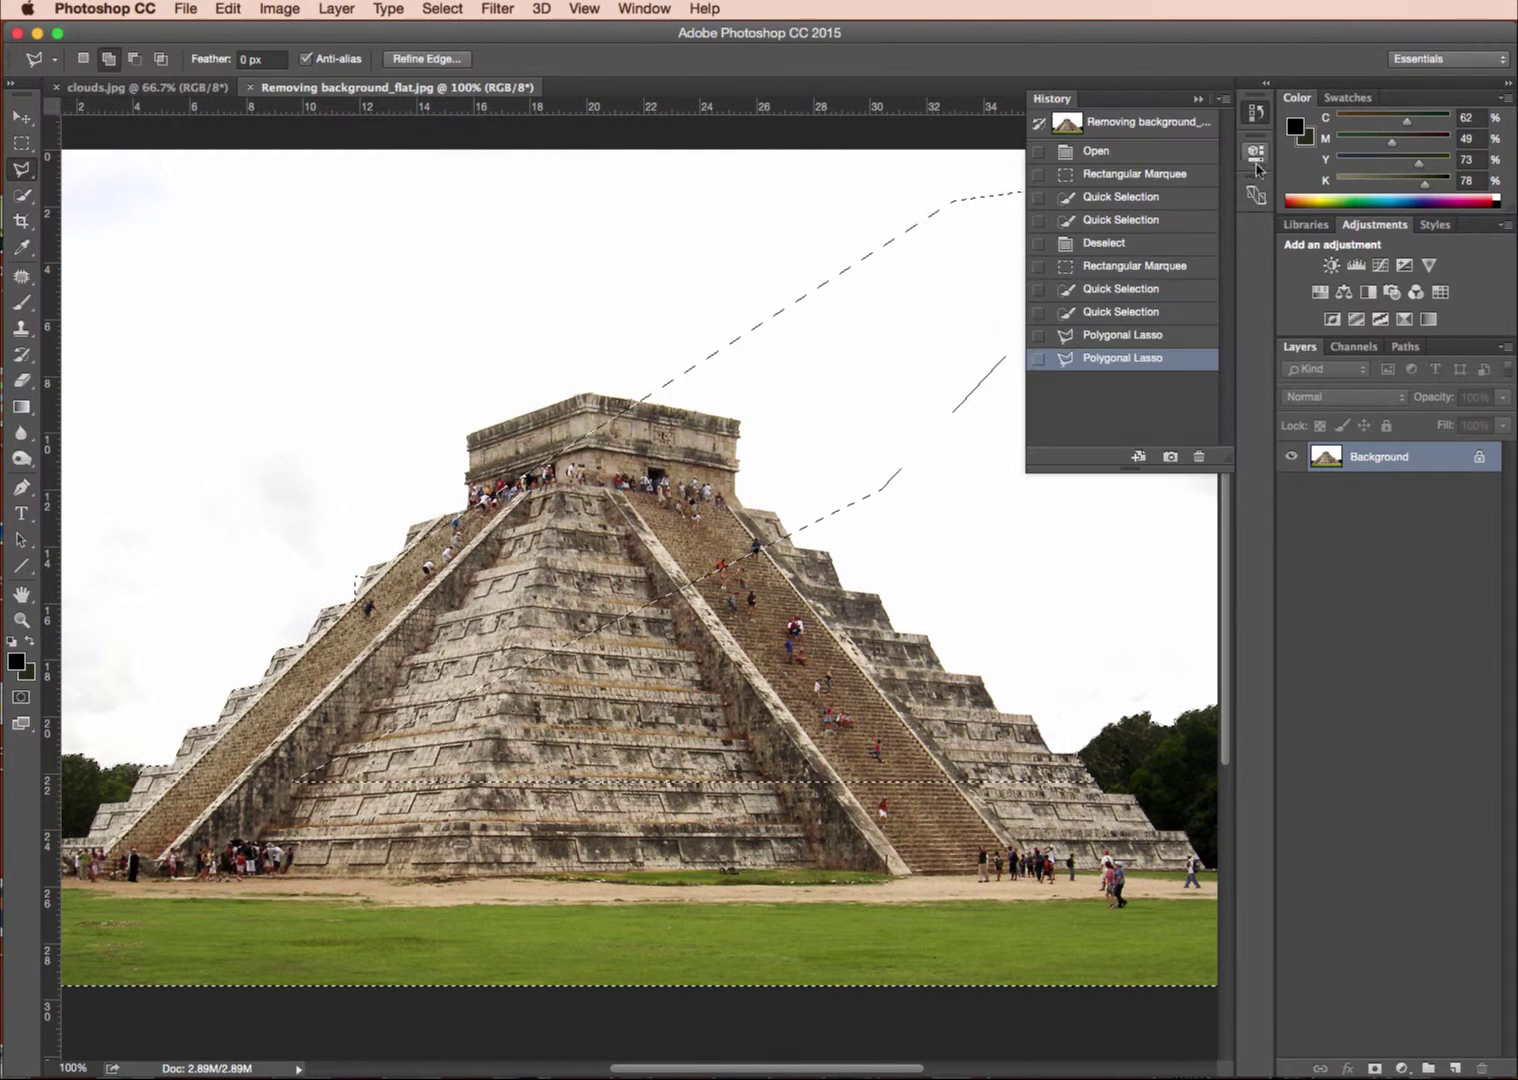
{"action": "left_click", "coordinate": [1130, 335]}
{"action": "left_click", "coordinate": [228, 8]}
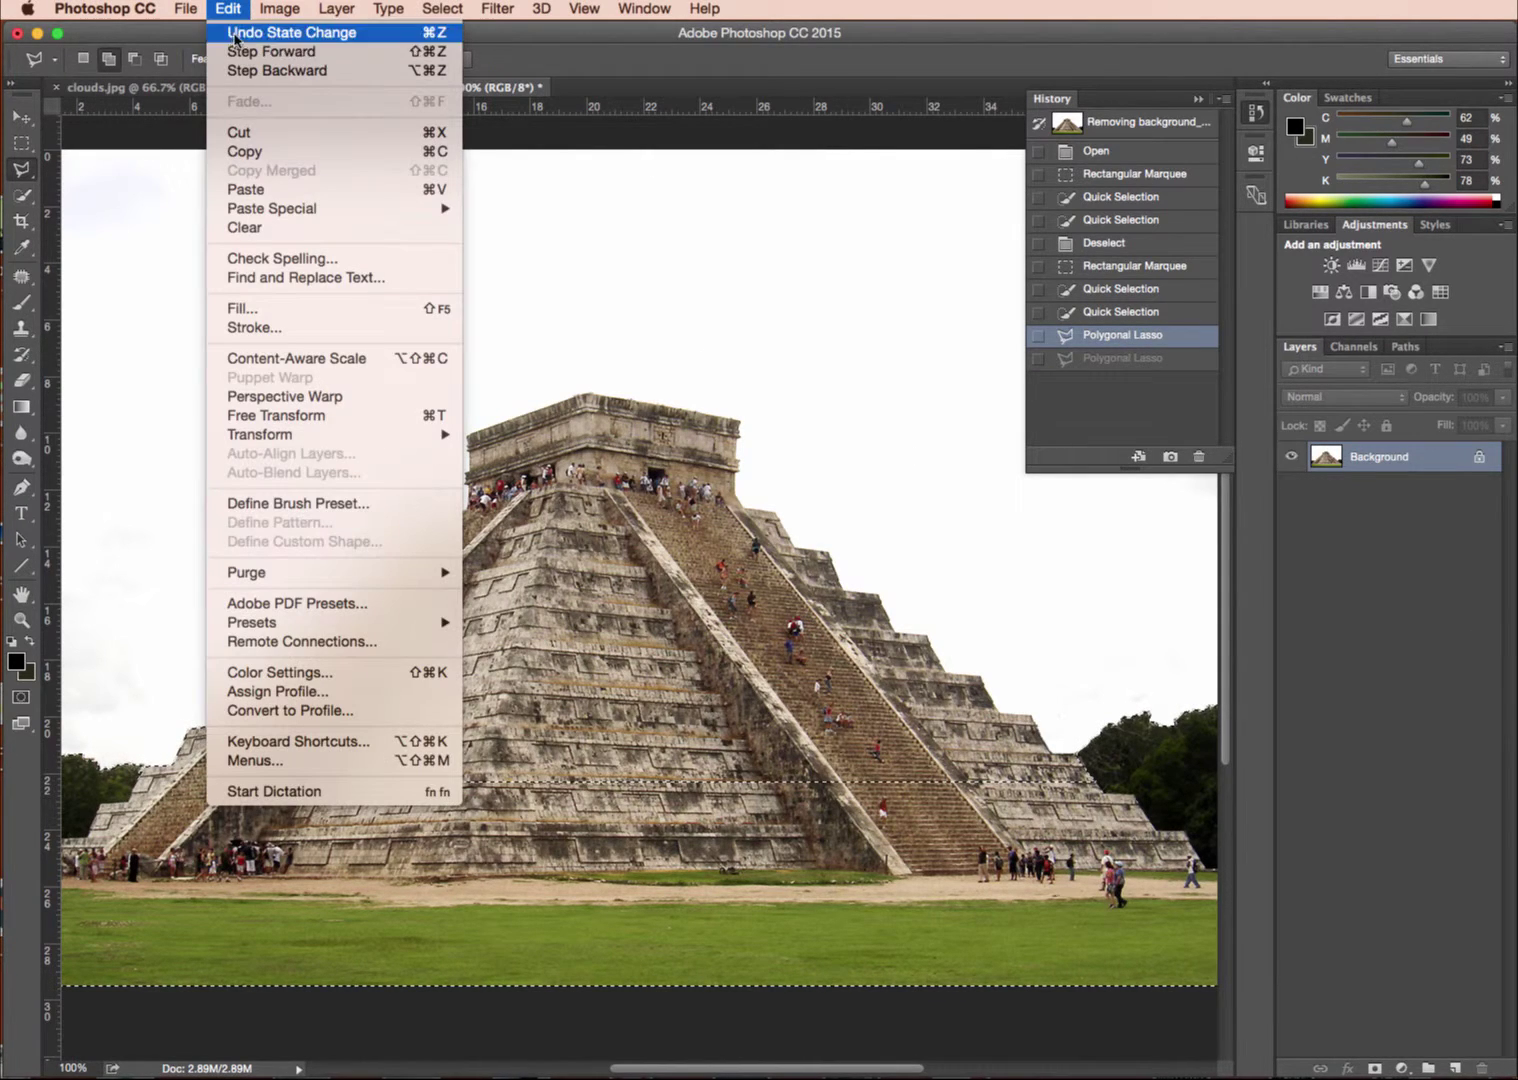
{"action": "left_click", "coordinate": [1199, 100]}
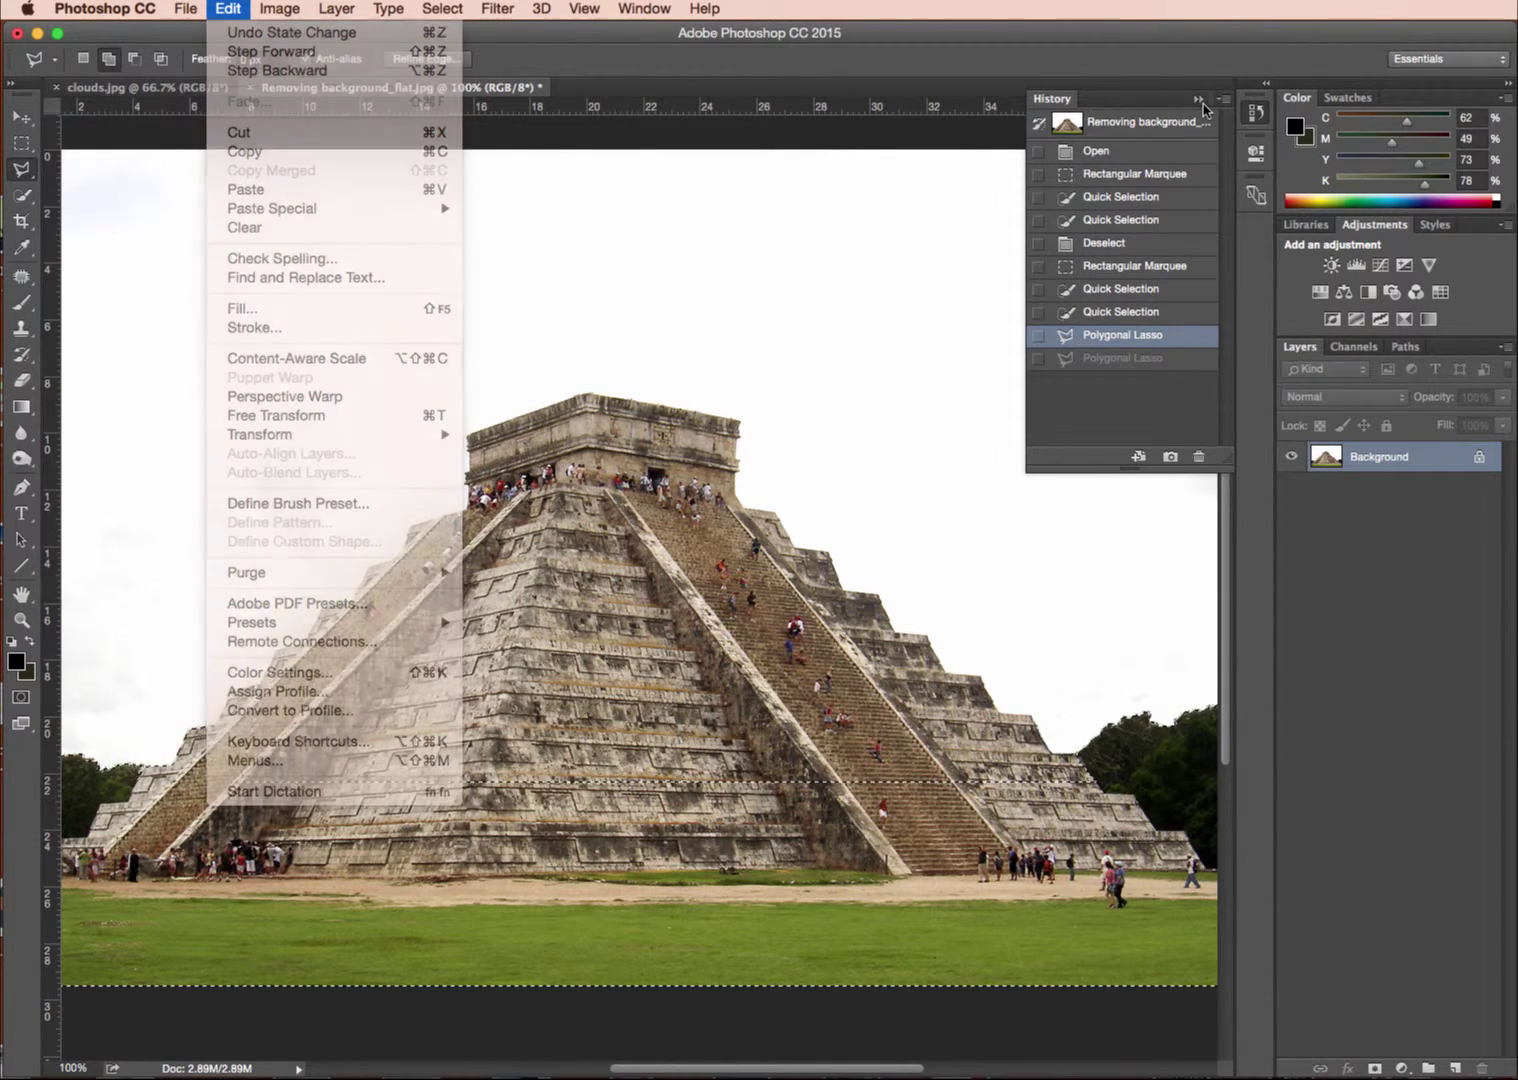
{"action": "left_click", "coordinate": [1199, 99]}
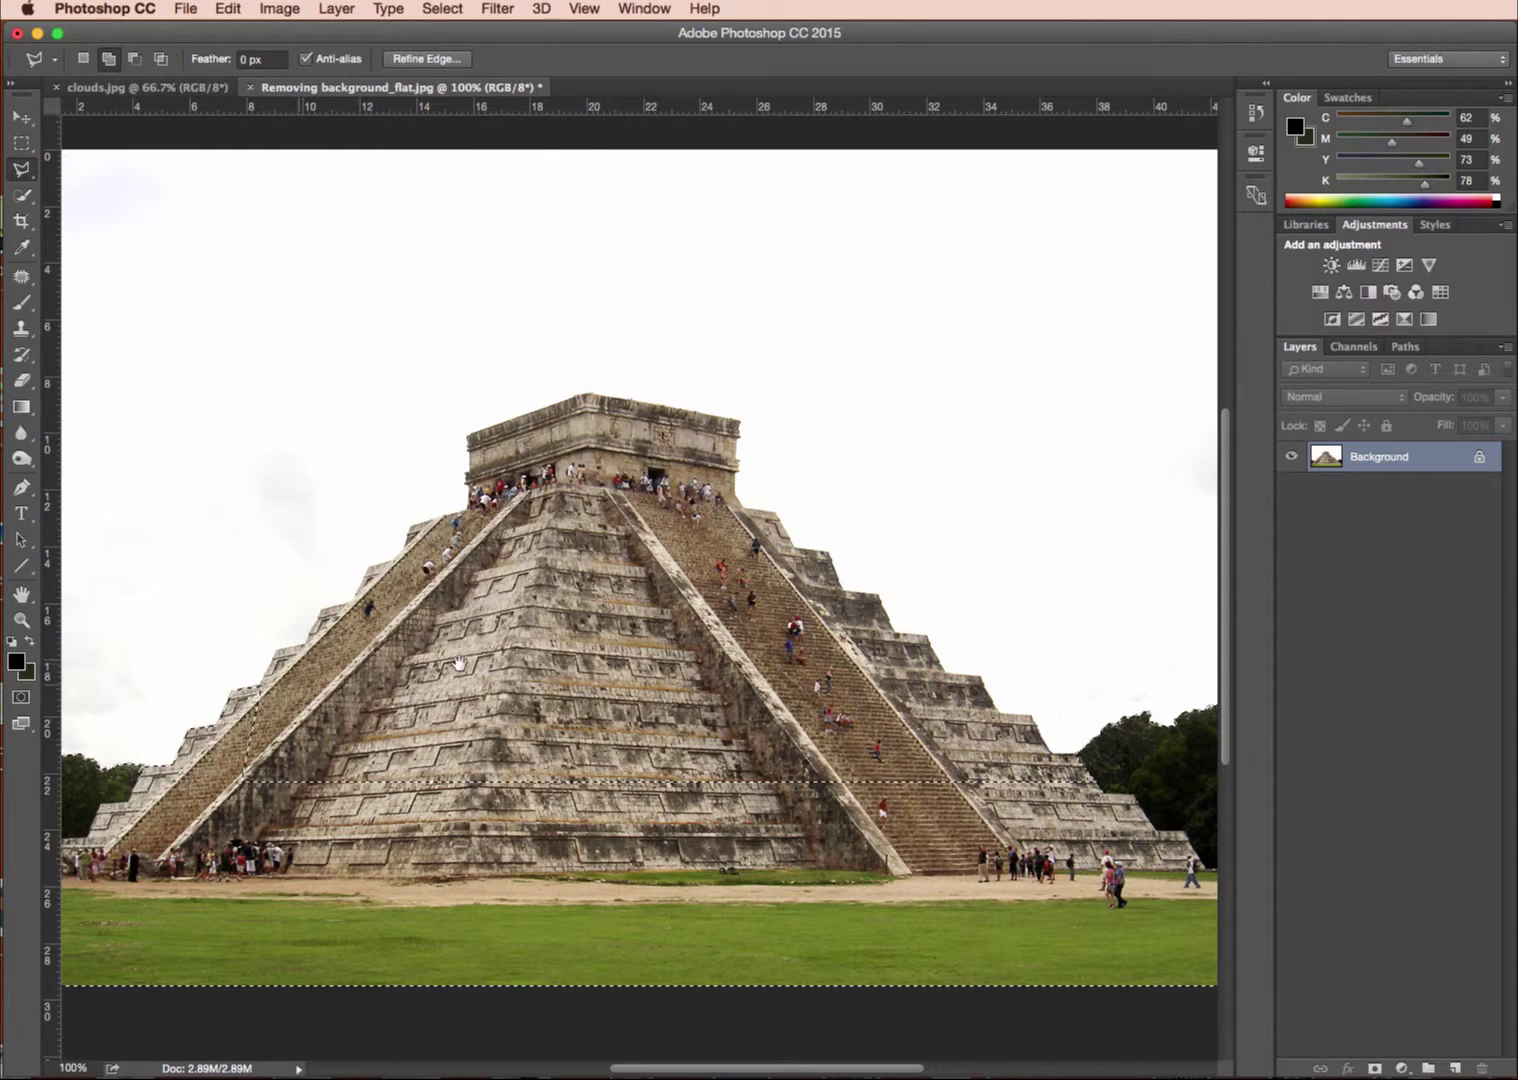
Add the rest of the pyramid's left stepped edge and the temple on top to the selection with the Polygonal Lasso tool.
{"action": "scroll", "coordinate": [459, 661], "scroll_direction": "left", "scroll_amount": 10}
{"action": "left_click", "coordinate": [832, 578]}
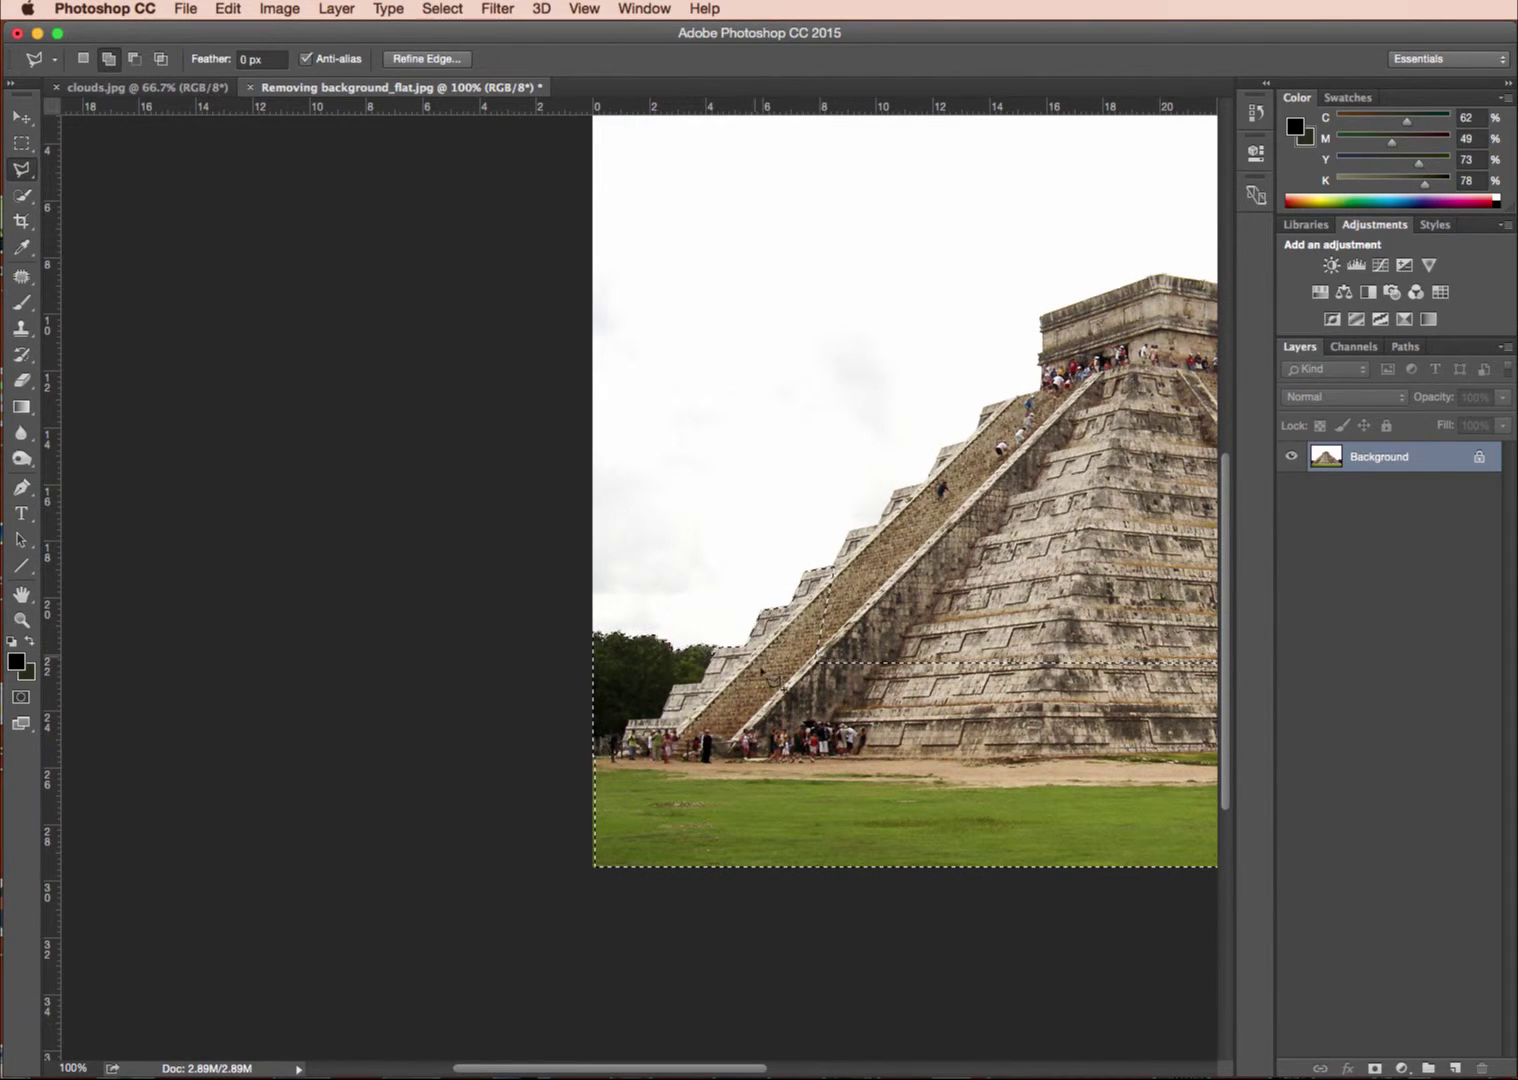
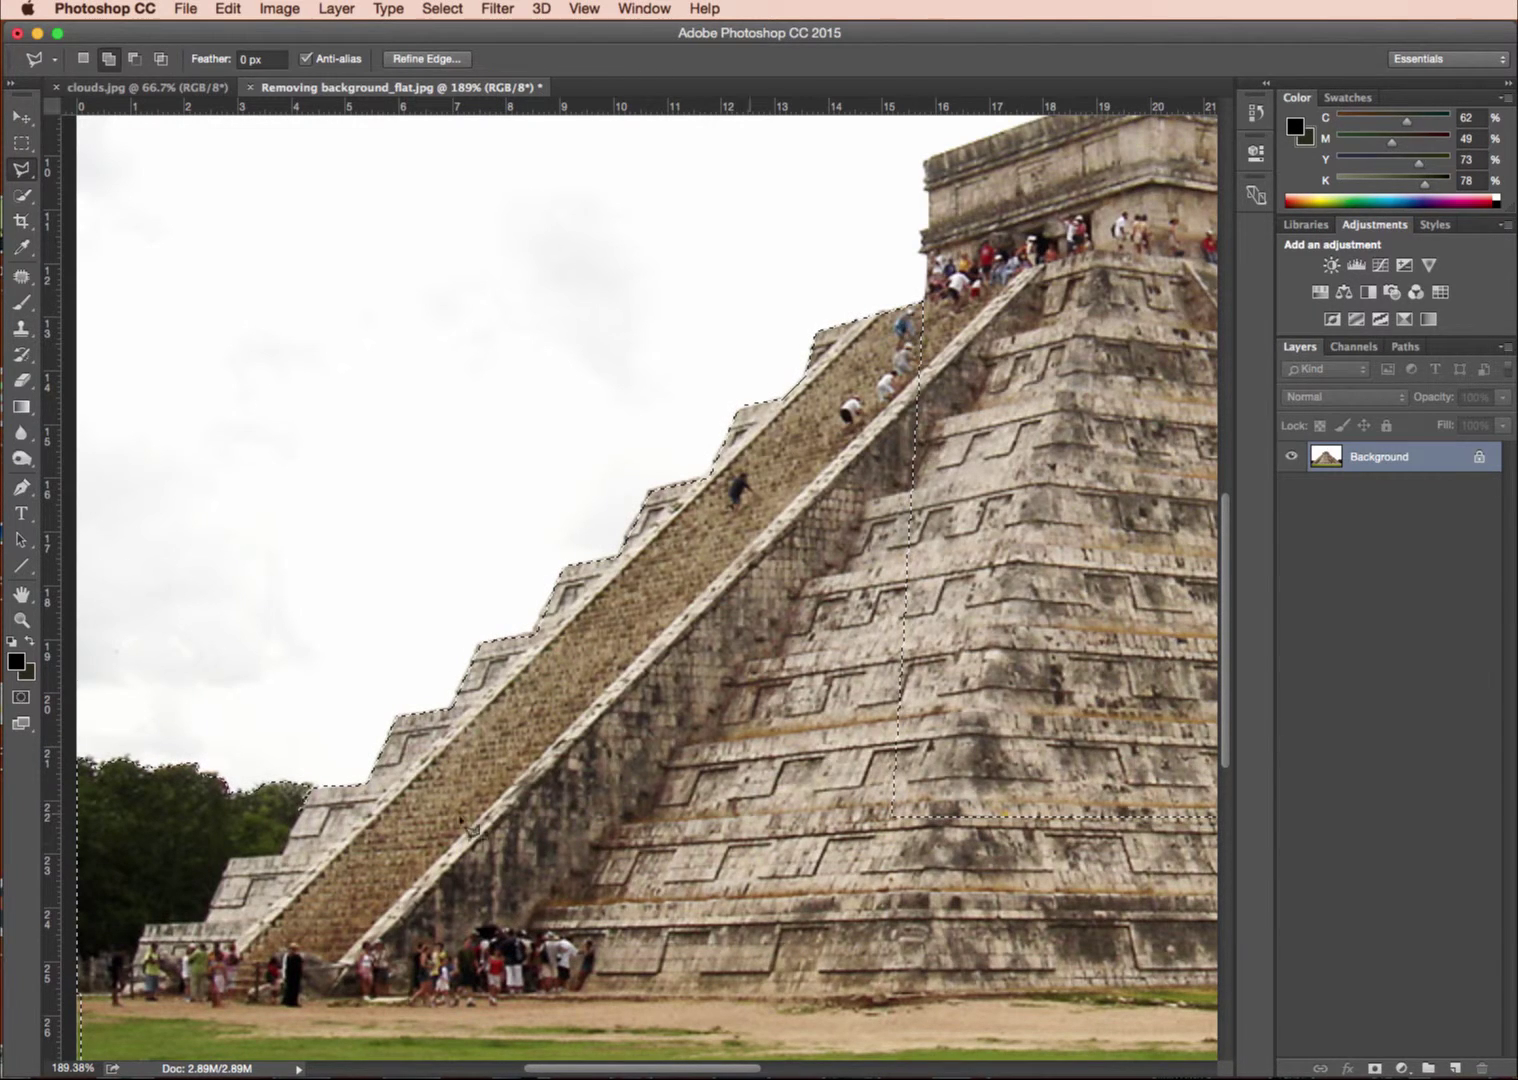
{"action": "left_click_drag", "start_coordinate": [937, 452], "coordinate": [545, 488]}
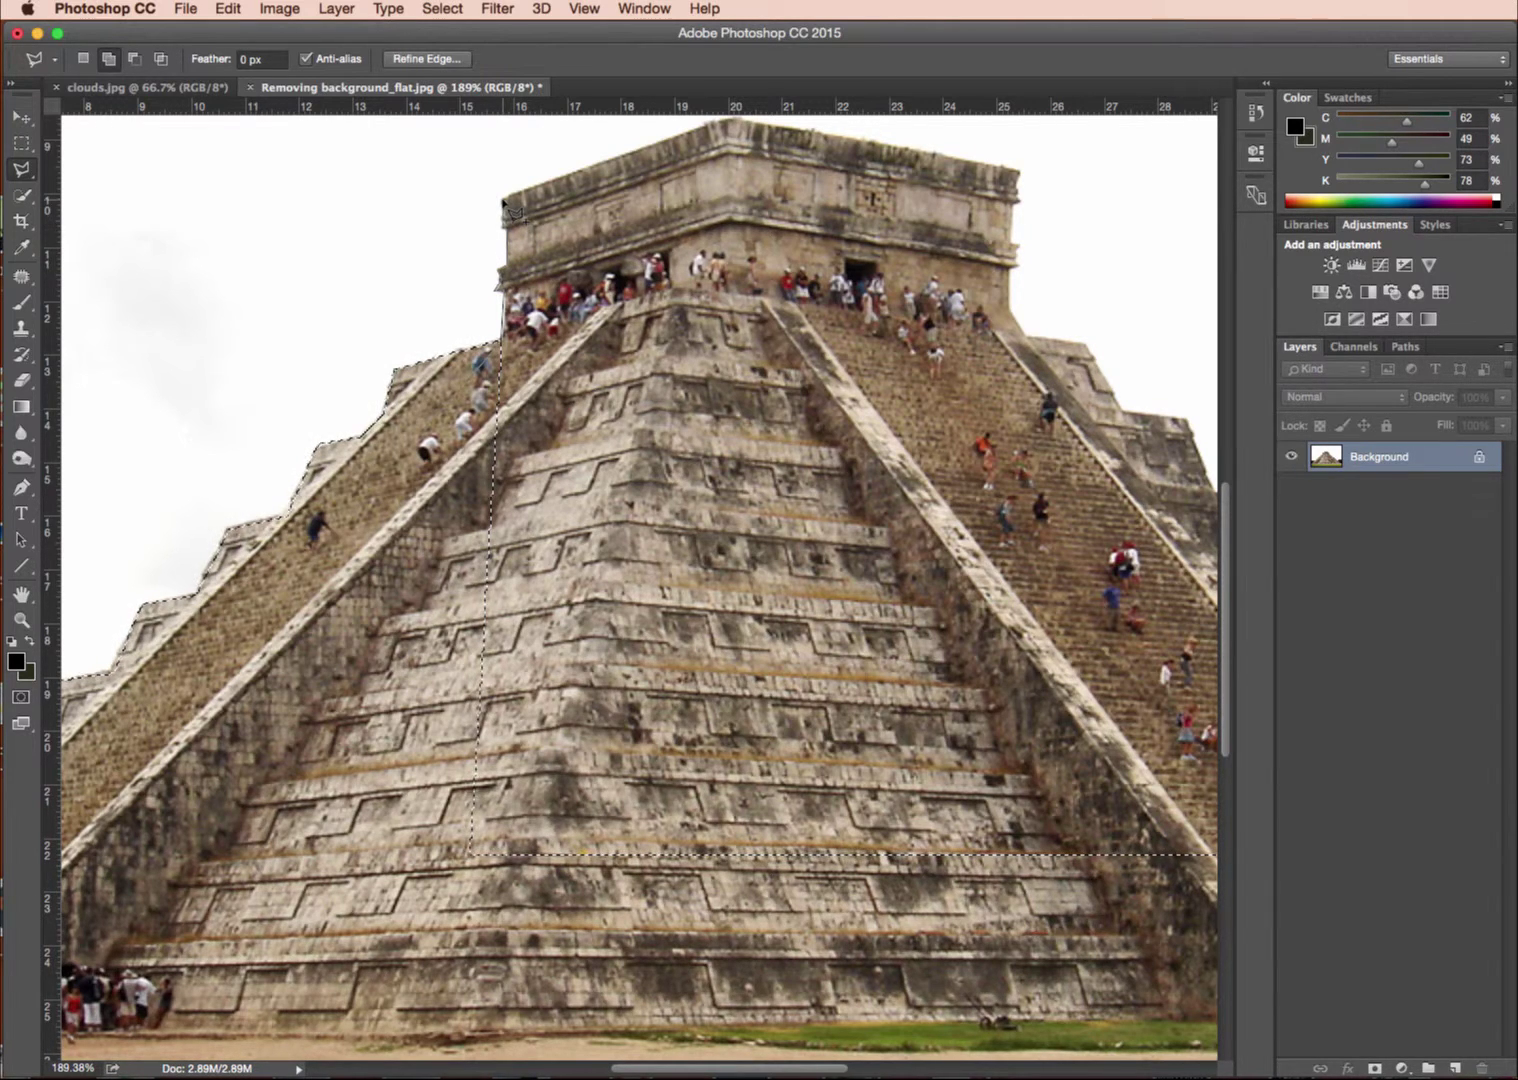
{"action": "scroll", "coordinate": [600, 200], "scroll_direction": "up", "scroll_amount": 3}
{"action": "scroll", "coordinate": [600, 200], "scroll_direction": "right", "scroll_amount": 2}
{"action": "left_click", "coordinate": [667, 203]}
{"action": "left_click", "coordinate": [952, 258]}
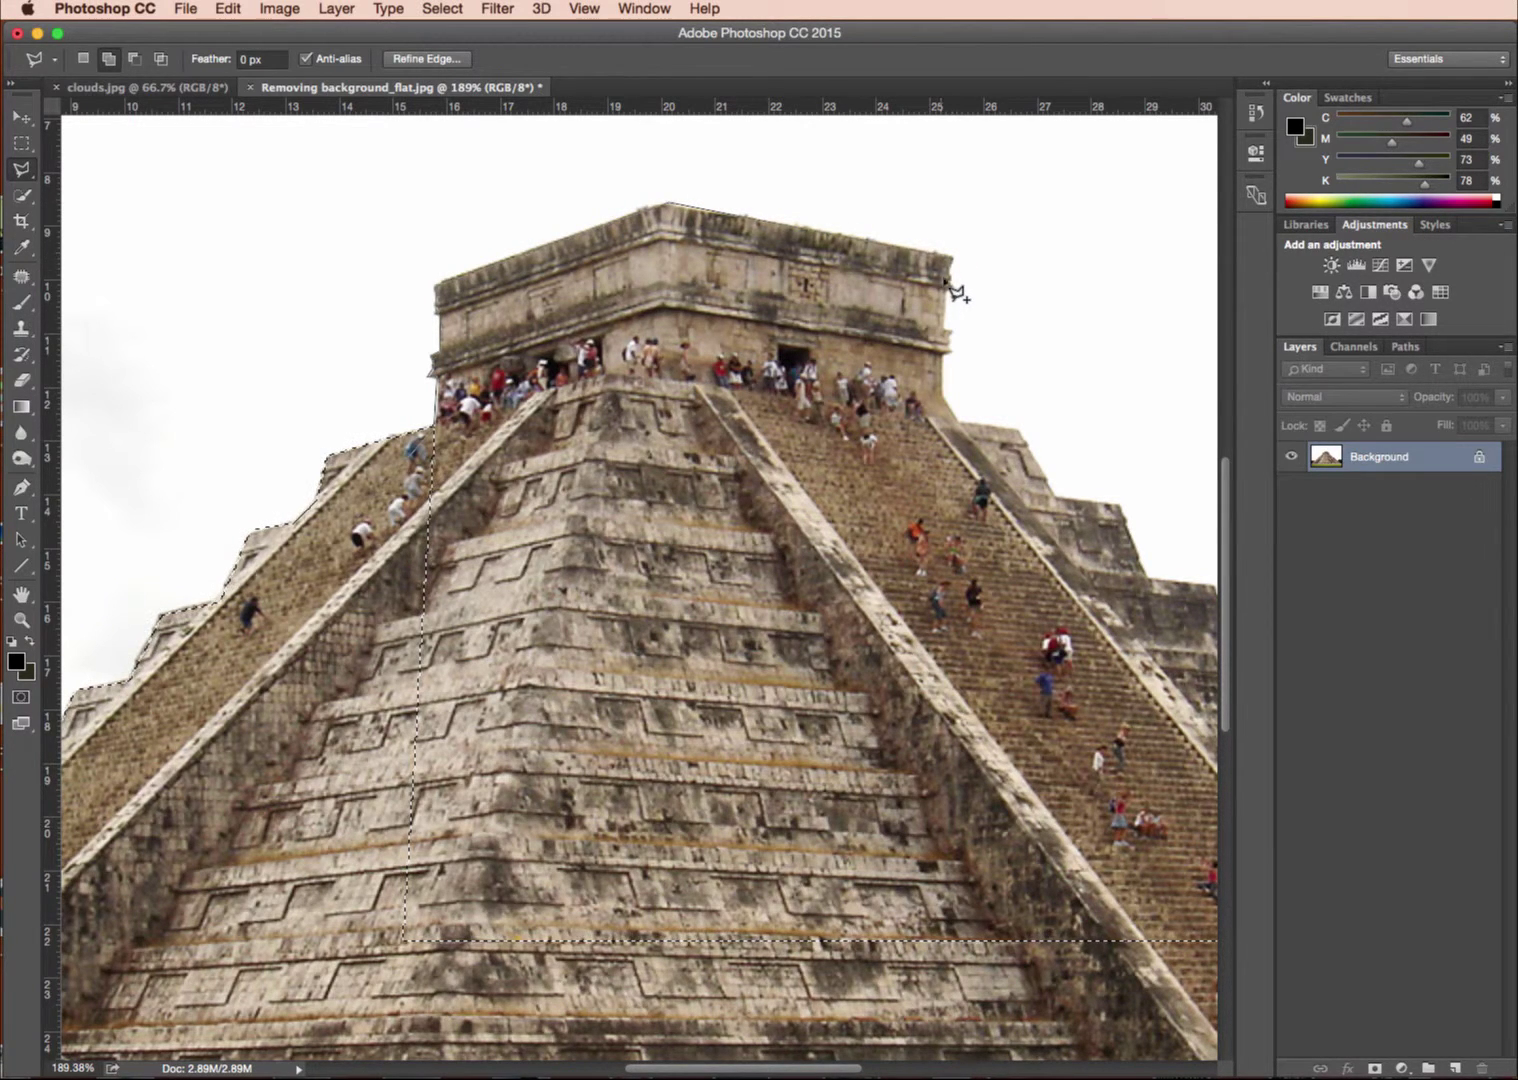
{"action": "left_click", "coordinate": [951, 287]}
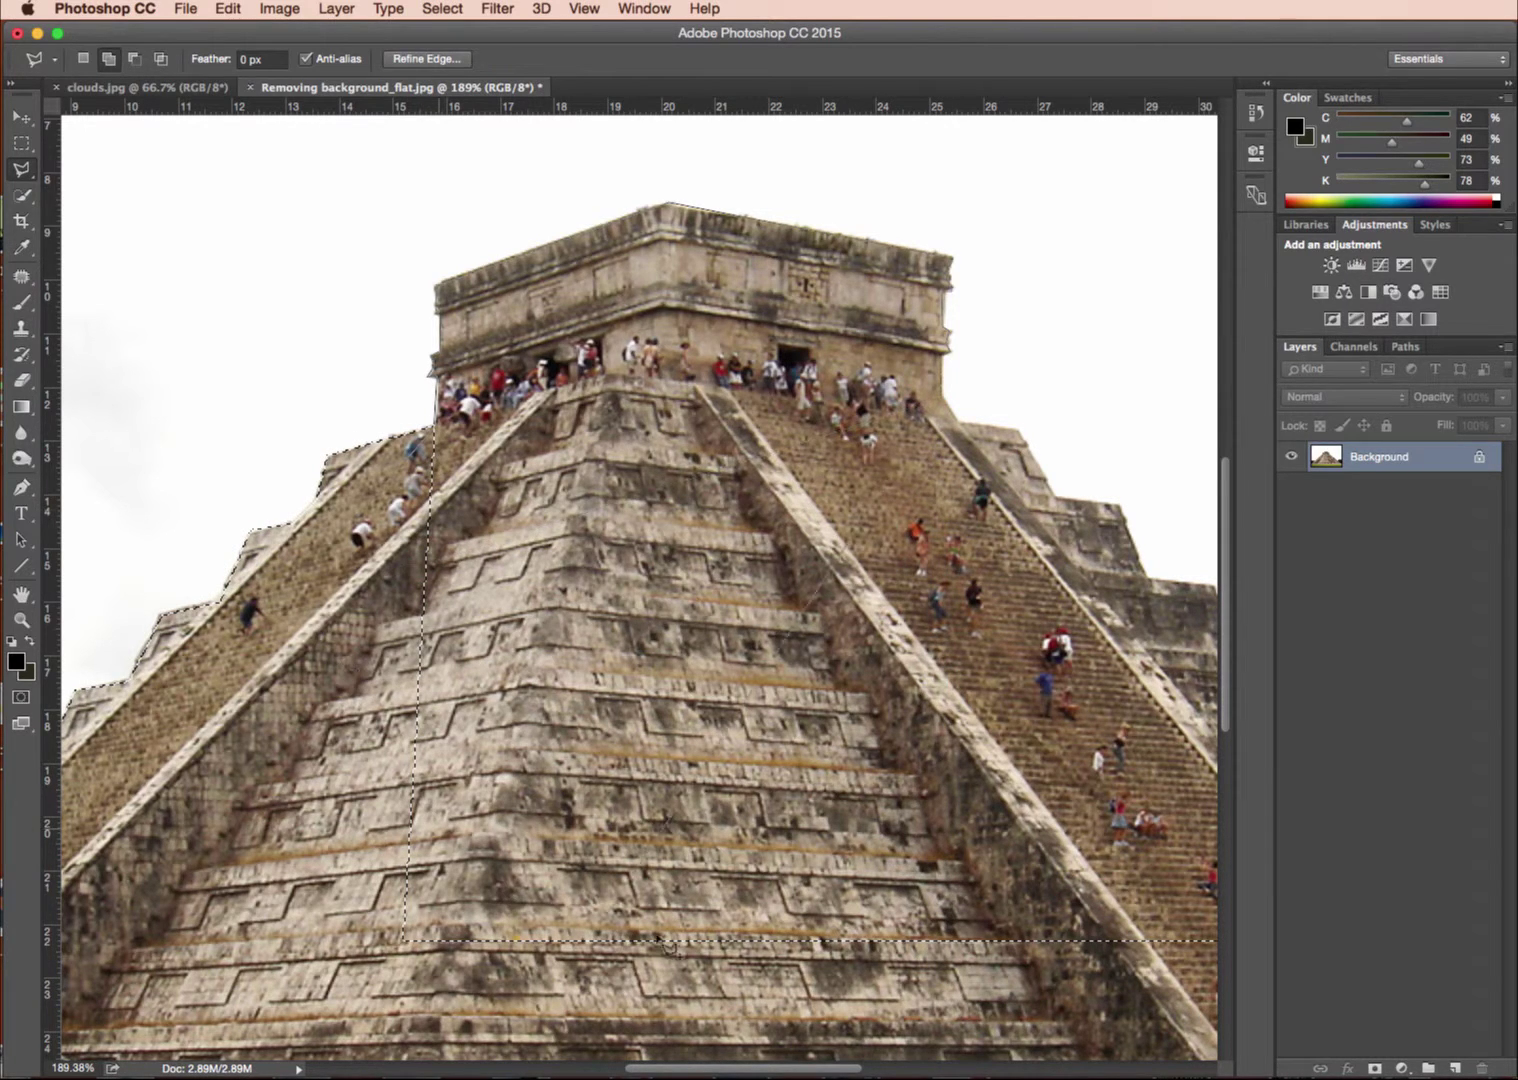
{"action": "left_click", "coordinate": [958, 1000]}
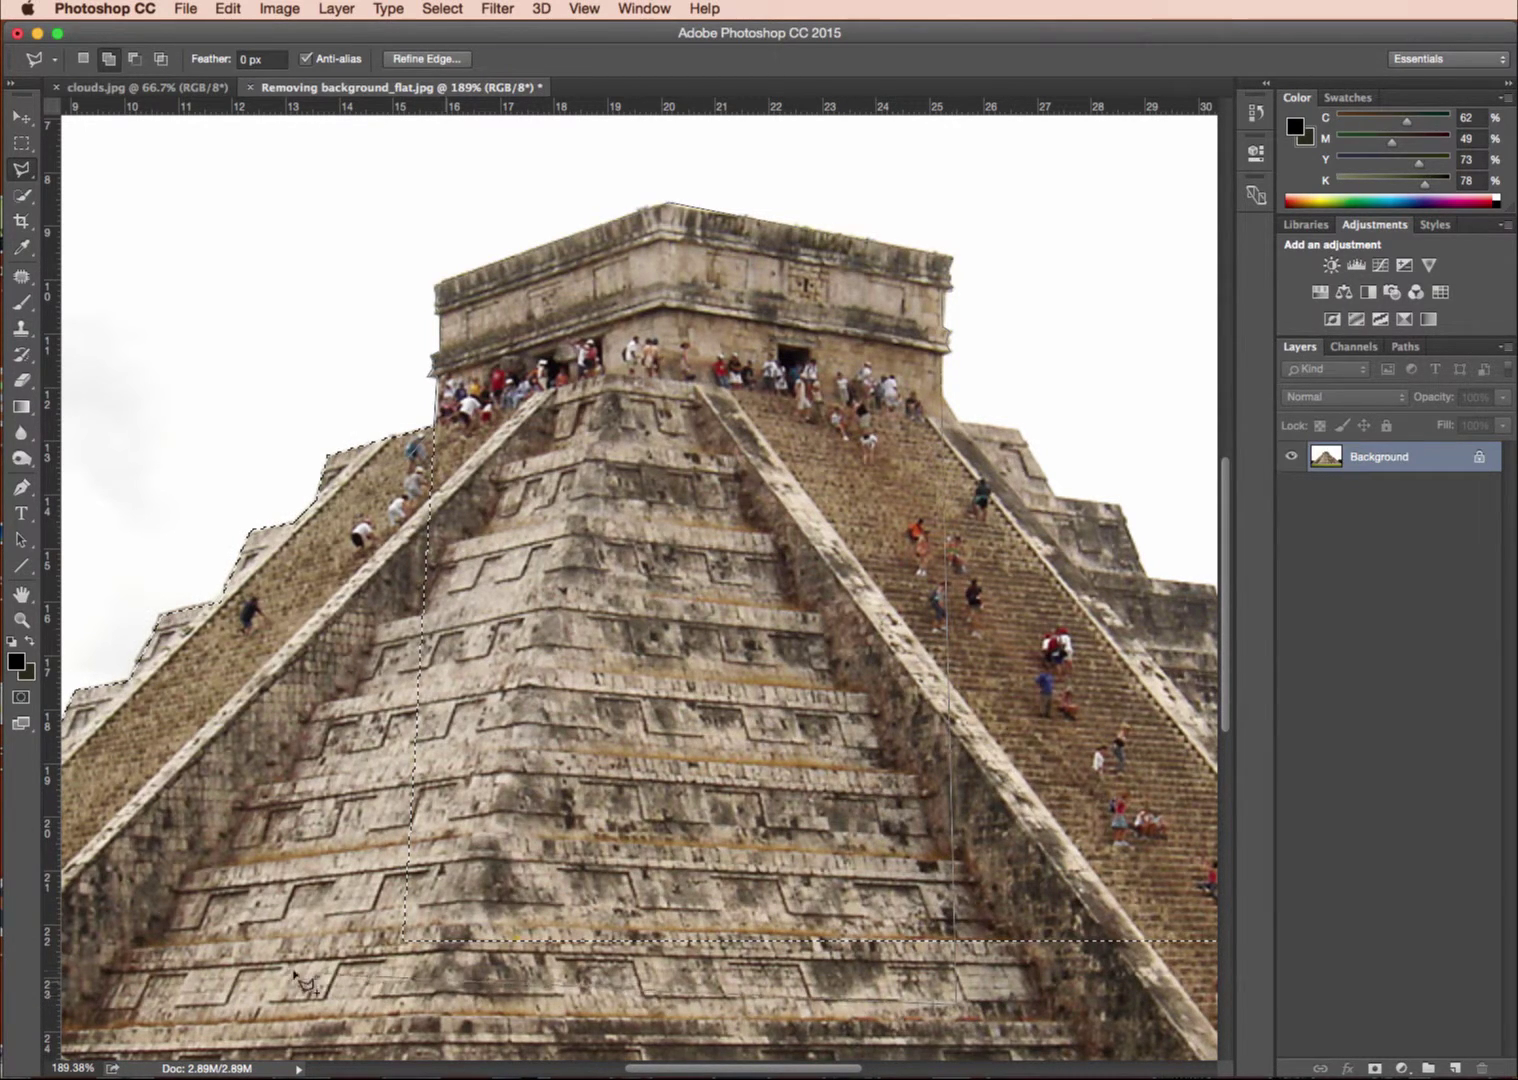
{"action": "double_click", "coordinate": [357, 522]}
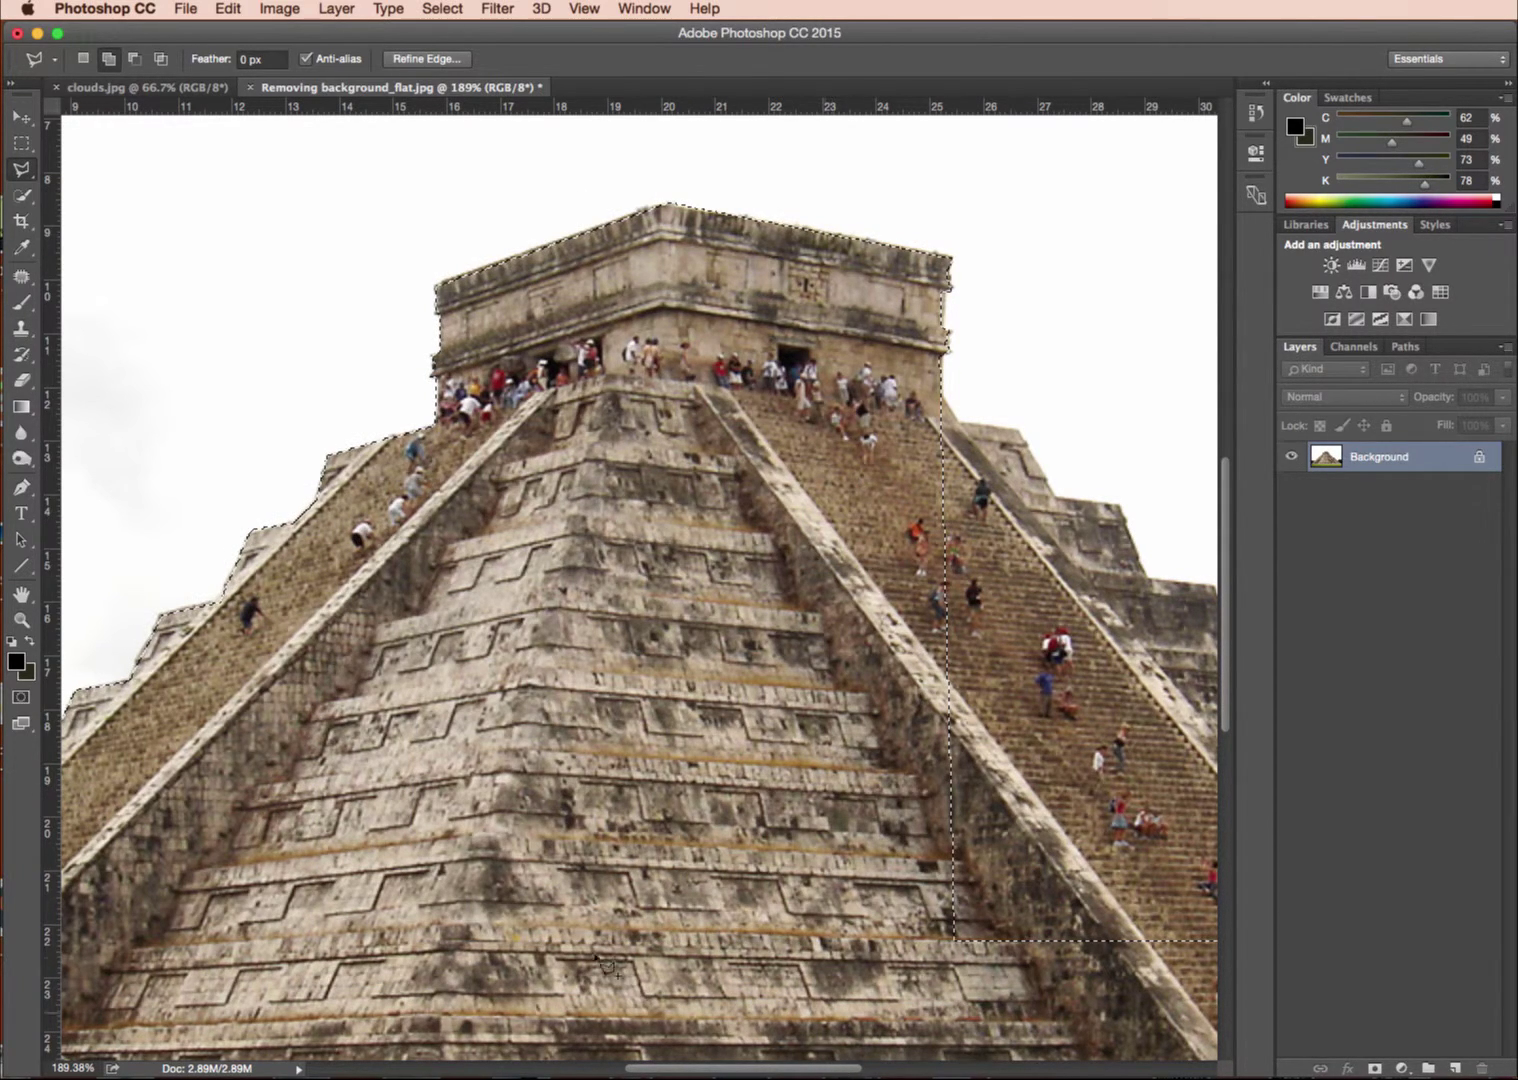
Add the pyramid's right stepped edge, from the temple down to the trees, to the selection with the Polygonal Lasso tool.
{"action": "key", "text": "super+0"}
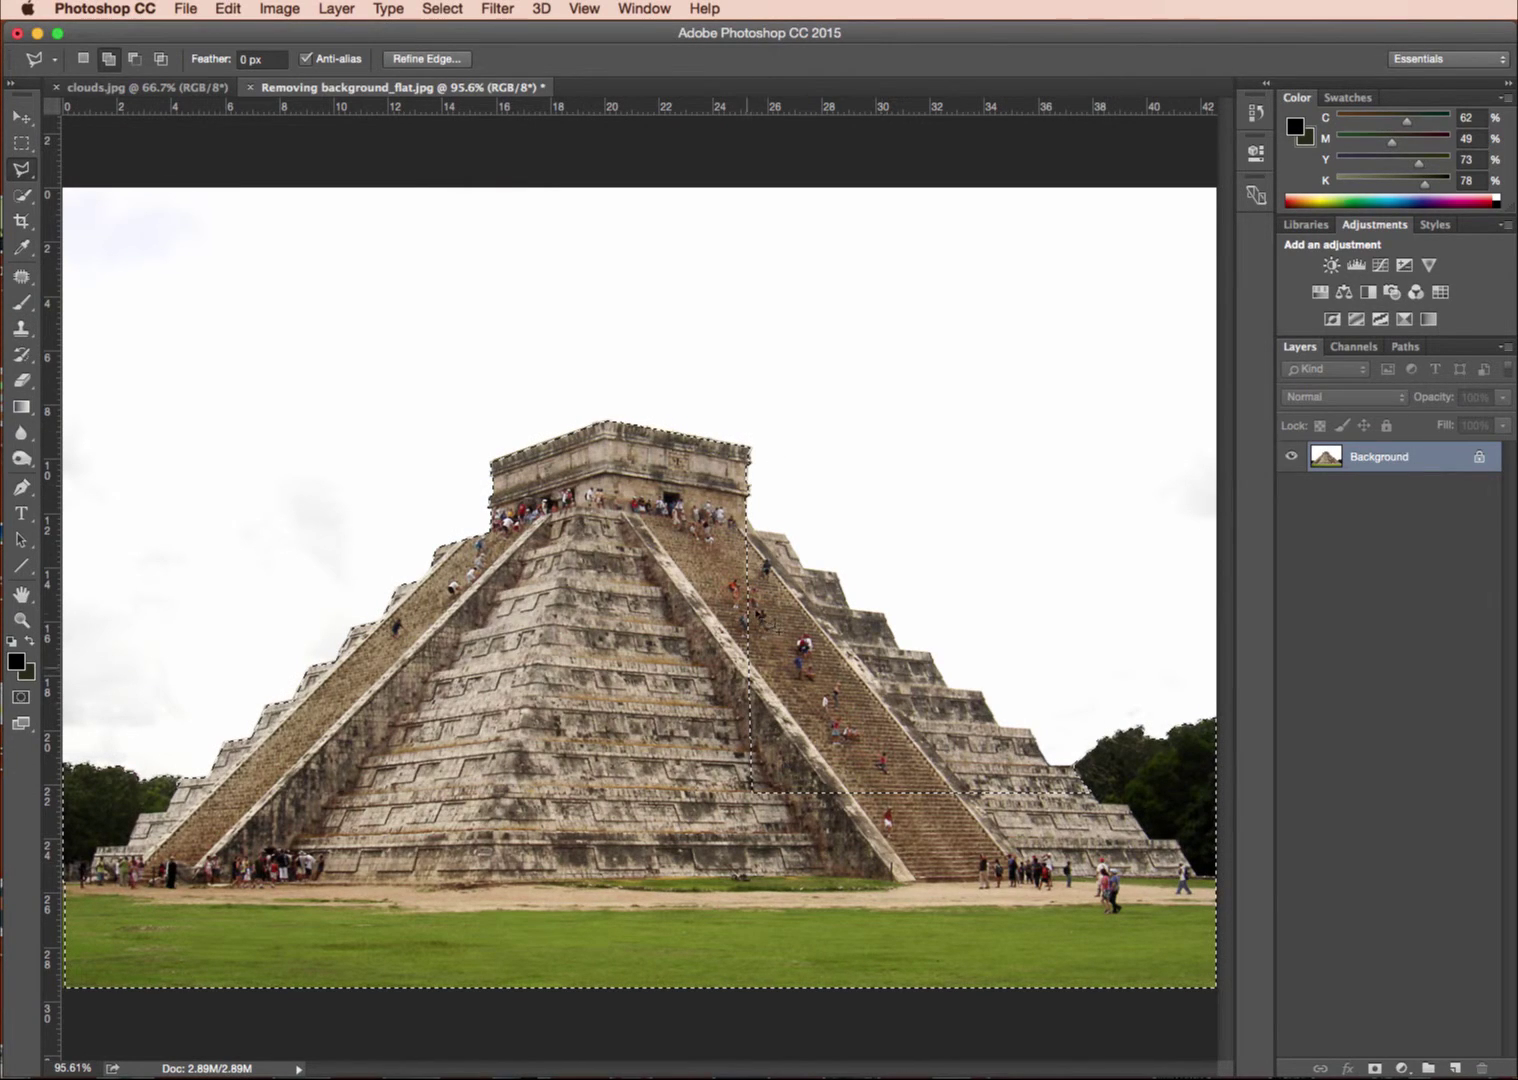
{"action": "left_click_drag", "start_coordinate": [622, 366], "coordinate": [1097, 900]}
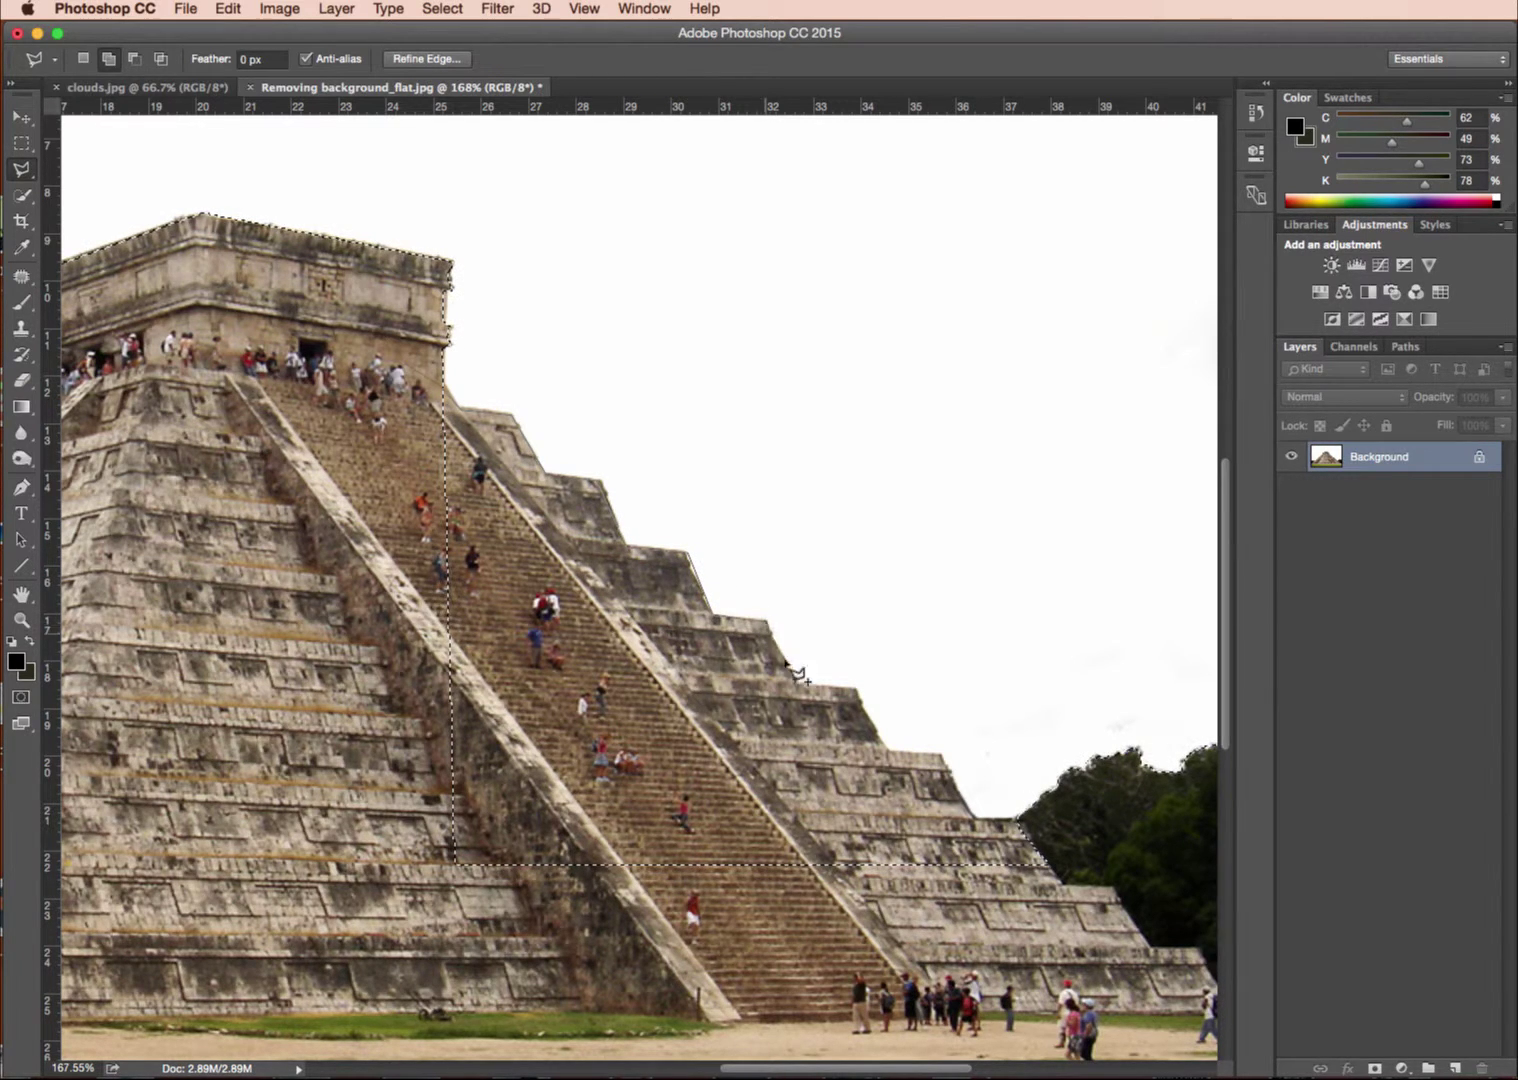
{"action": "left_click", "coordinate": [857, 690]}
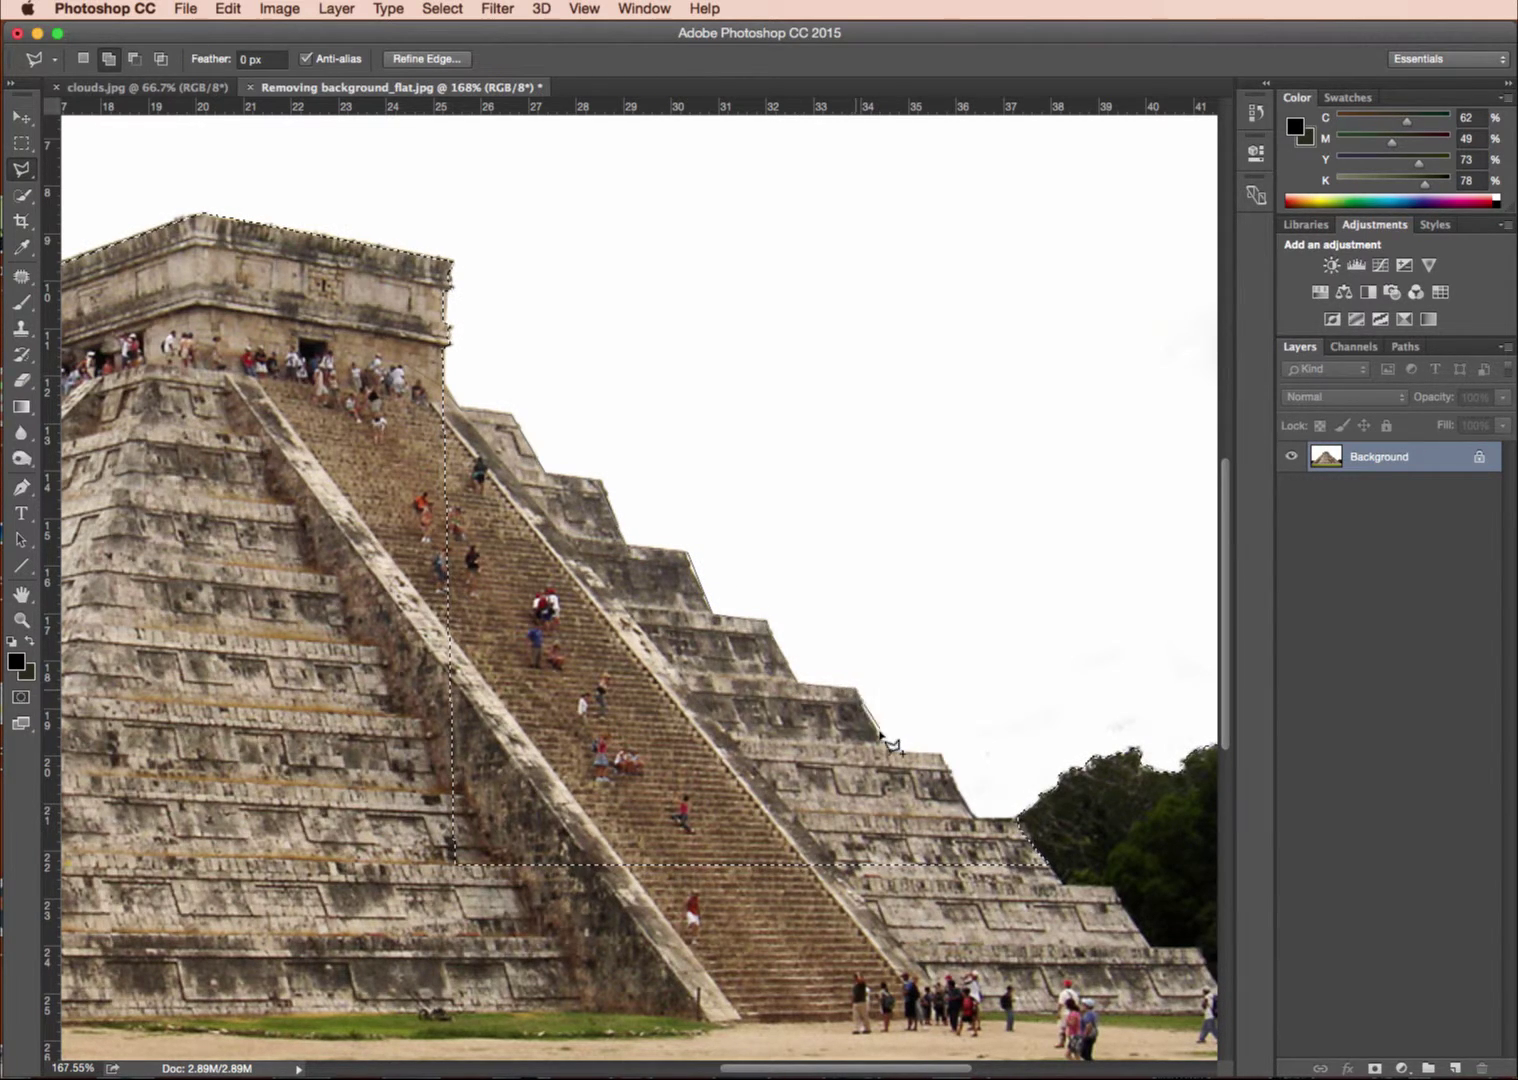
{"action": "left_click", "coordinate": [884, 744]}
{"action": "left_click", "coordinate": [942, 757]}
{"action": "left_click", "coordinate": [972, 817]}
{"action": "left_click", "coordinate": [1018, 820]}
{"action": "left_click", "coordinate": [1077, 847]}
{"action": "left_click", "coordinate": [1087, 886]}
{"action": "left_click", "coordinate": [574, 975]}
{"action": "left_click", "coordinate": [420, 937]}
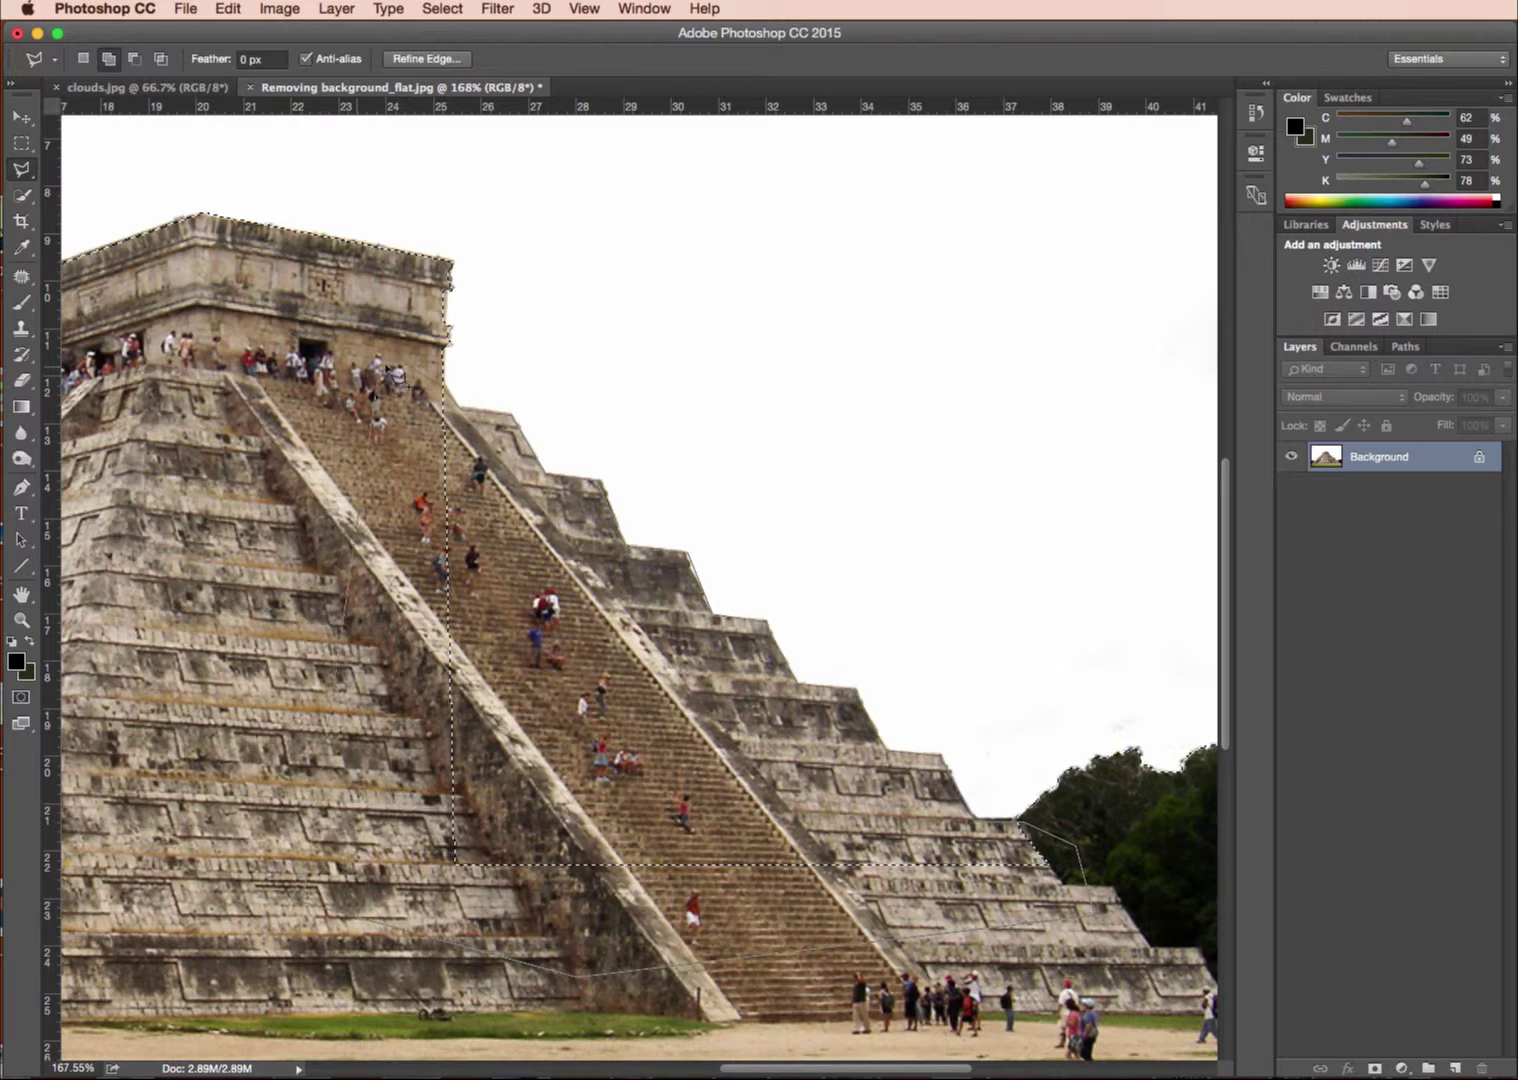
{"action": "left_click", "coordinate": [443, 396]}
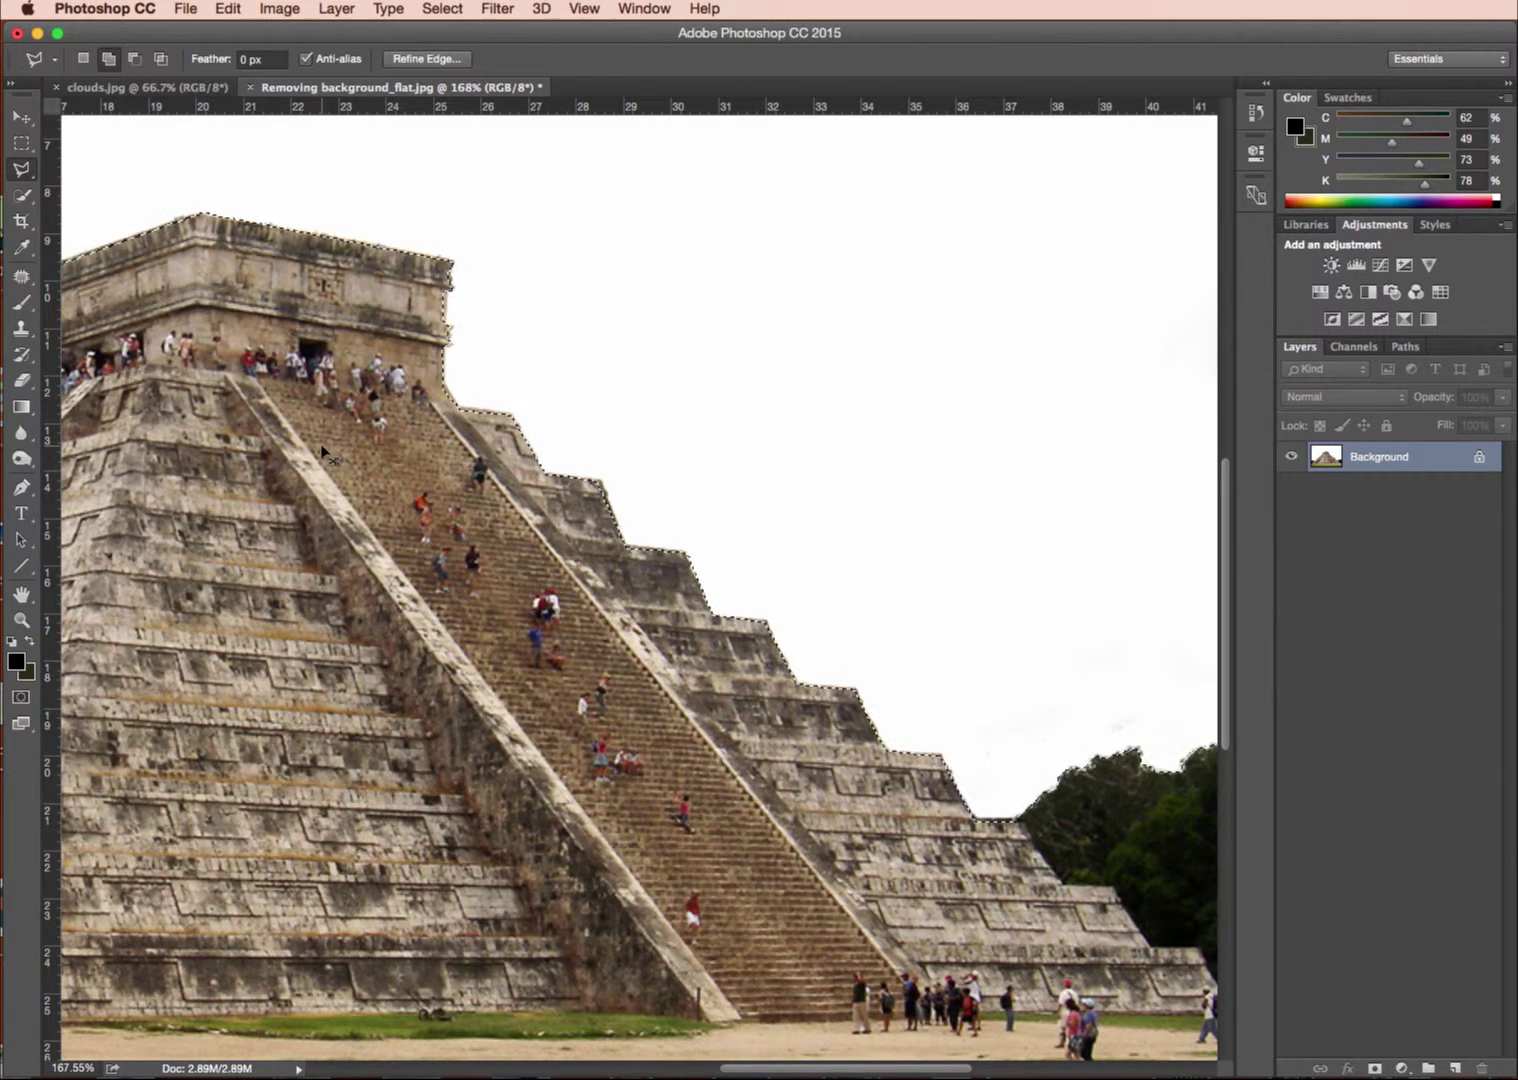
{"action": "key", "text": "super+0"}
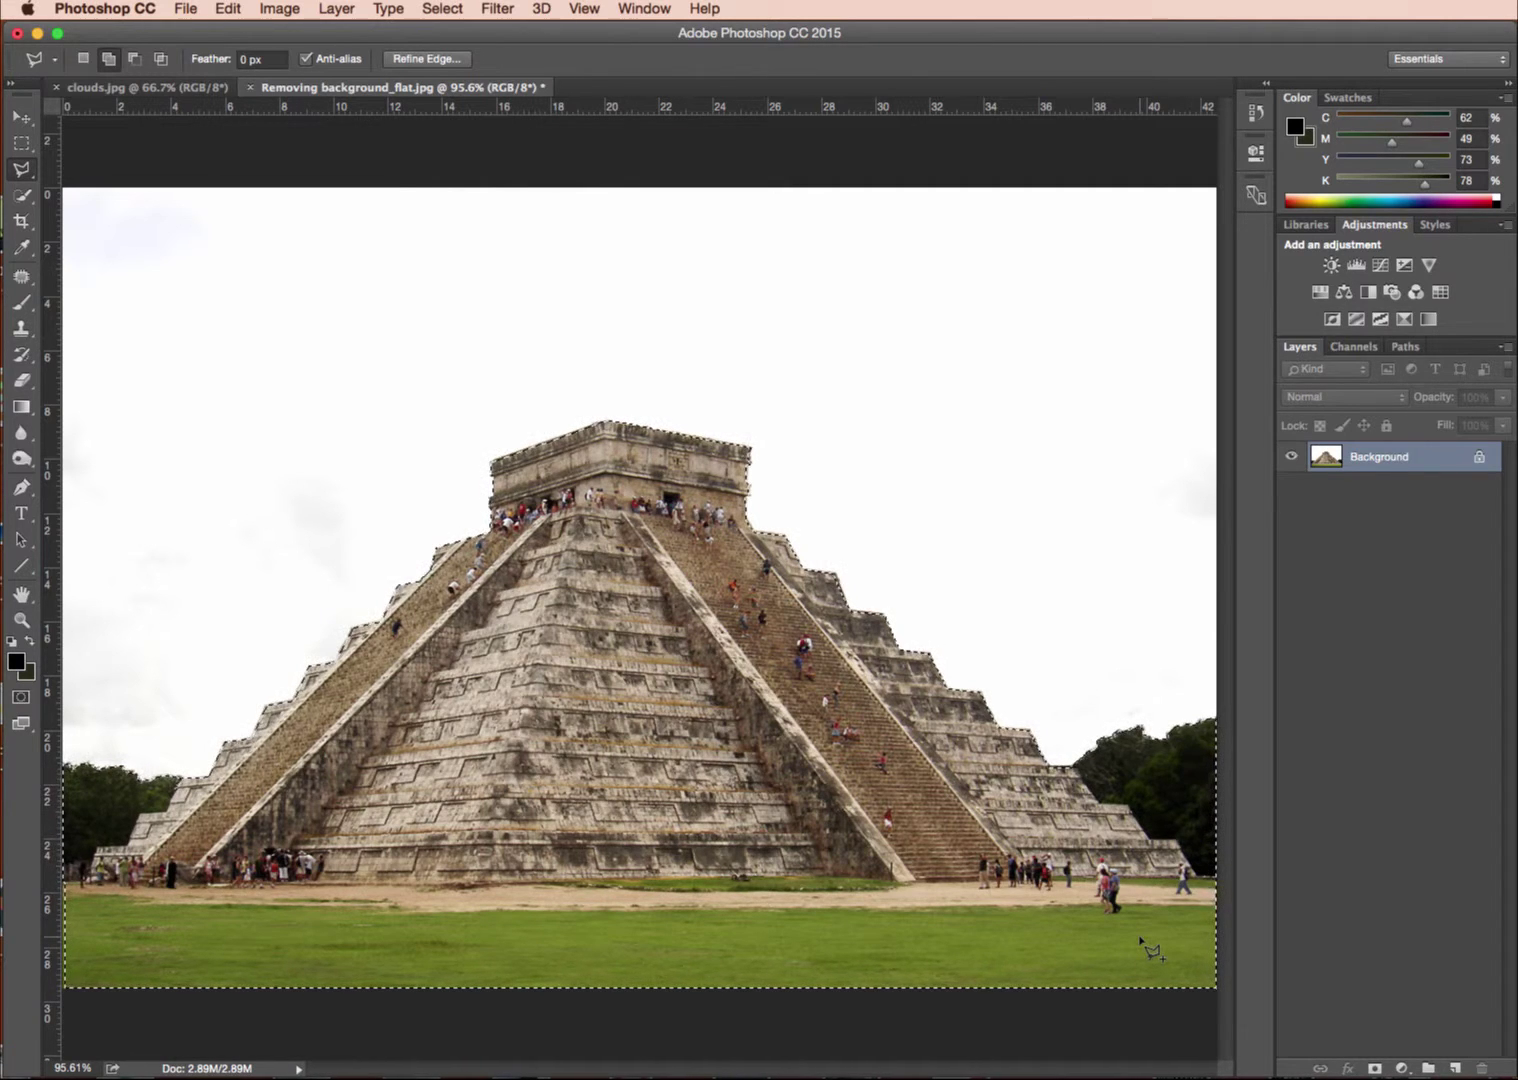
{"action": "left_click", "coordinate": [16, 172]}
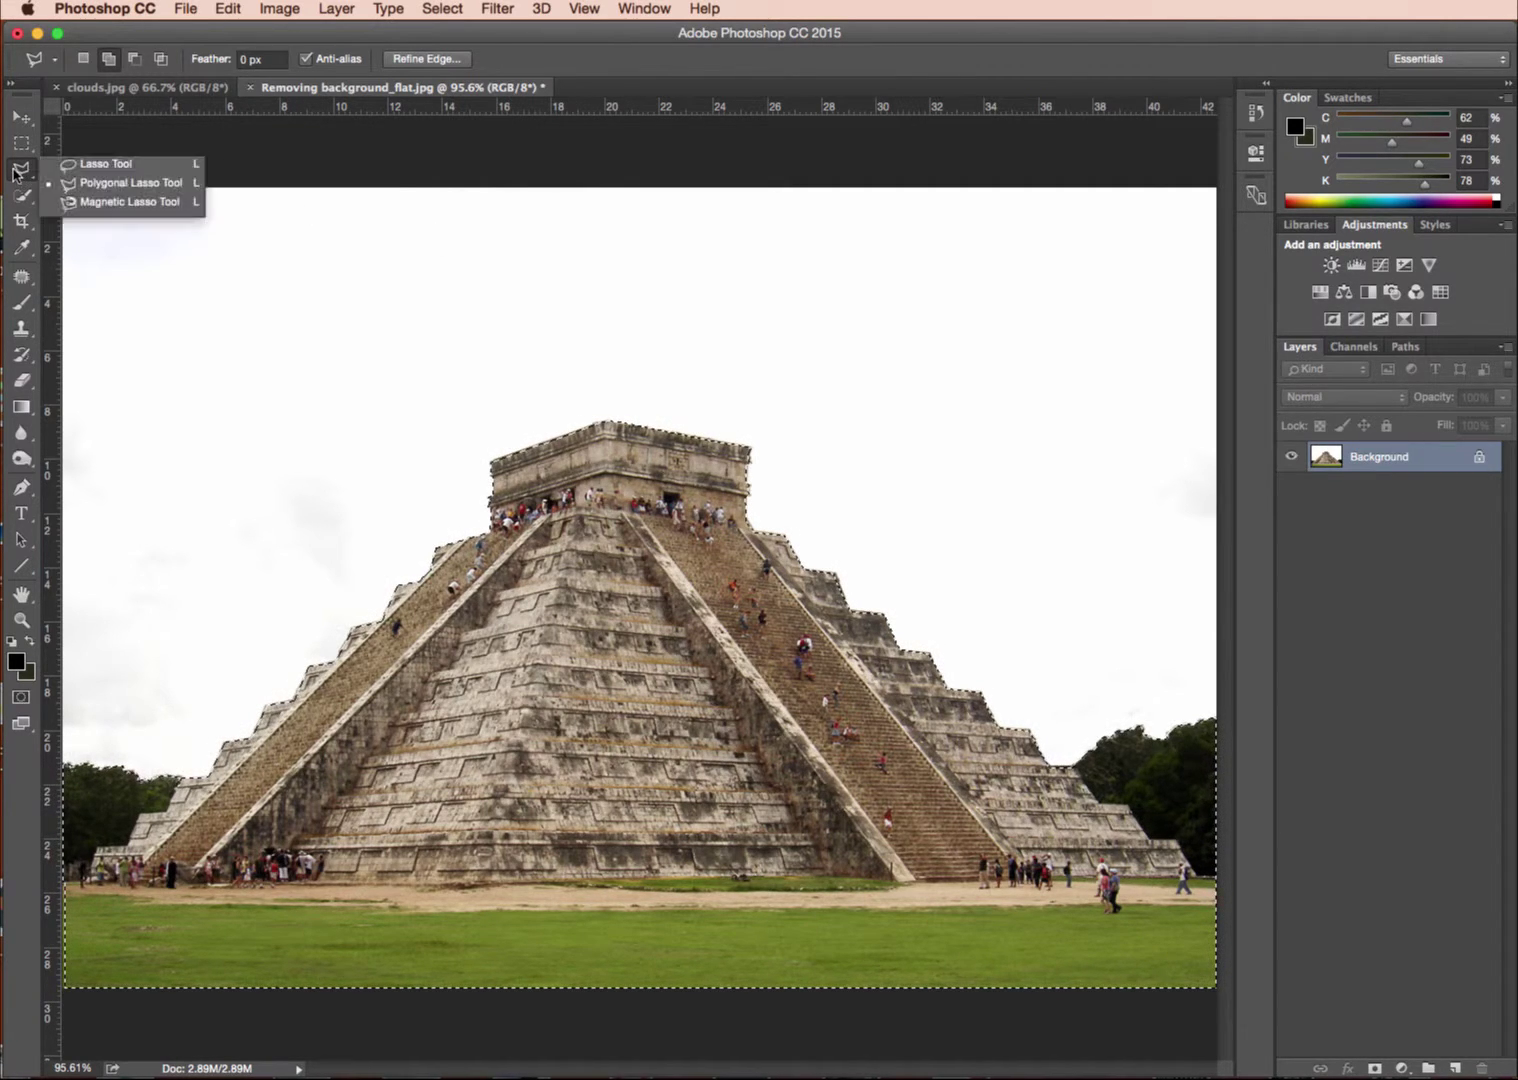
{"action": "left_click", "coordinate": [68, 183]}
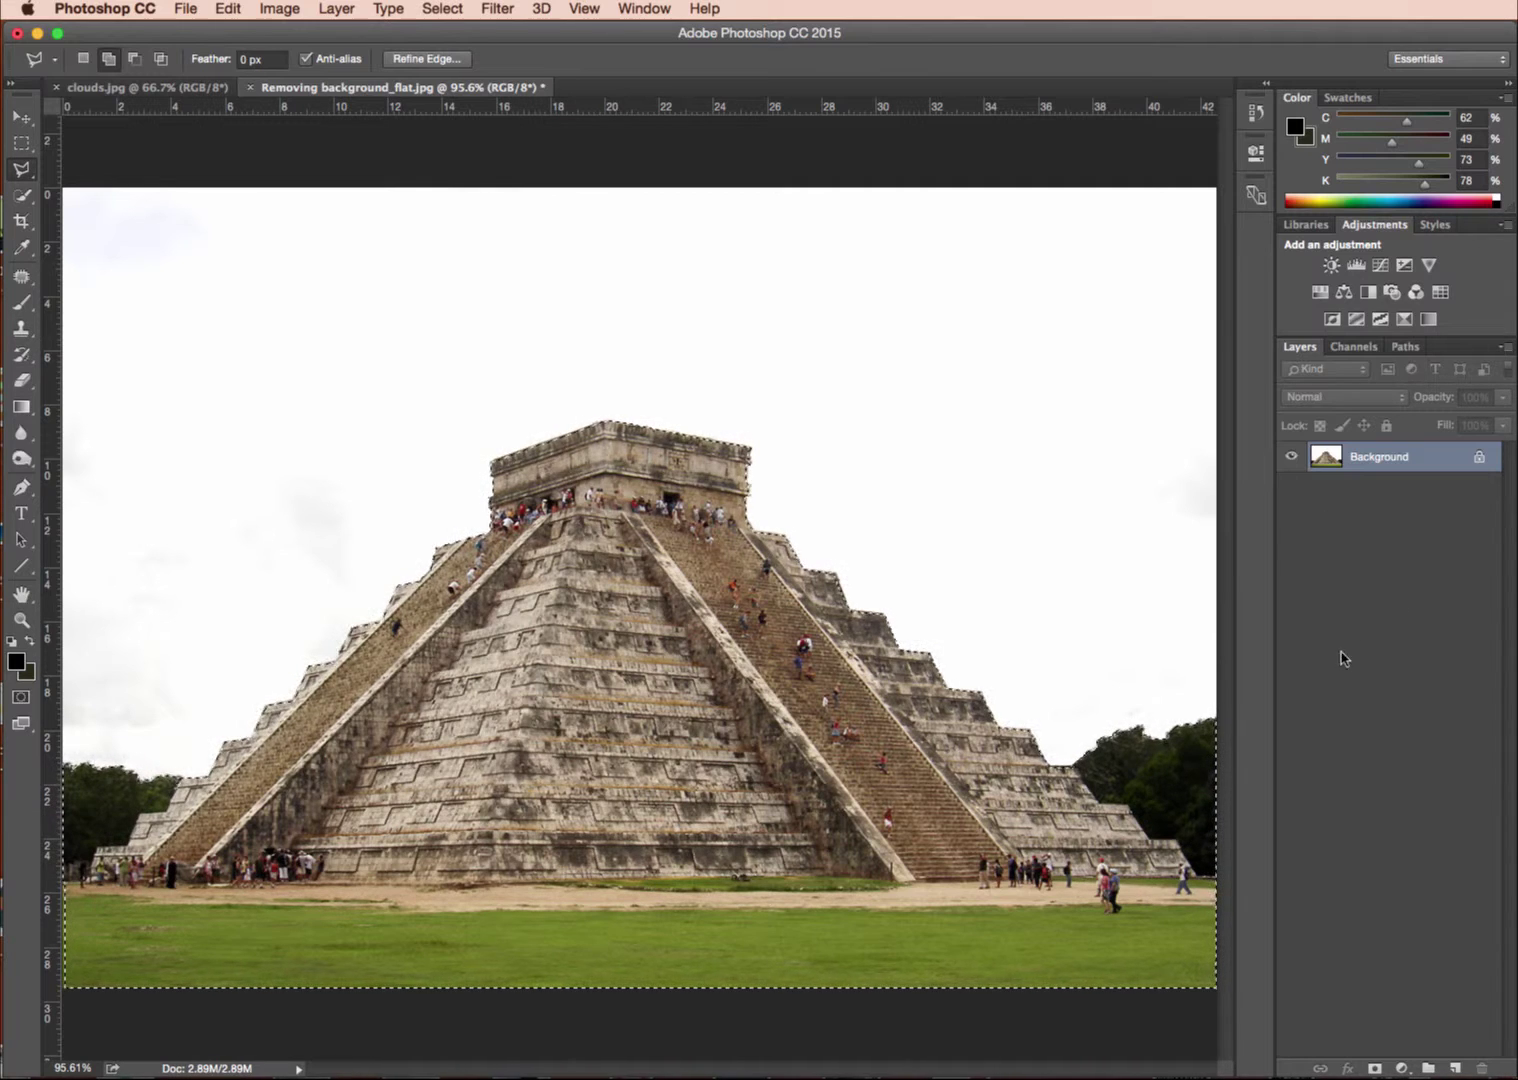
Reset the Essentials workspace and add a layer mask from the selection to the photo's layer to hide the sky.
{"action": "left_click", "coordinate": [1432, 60]}
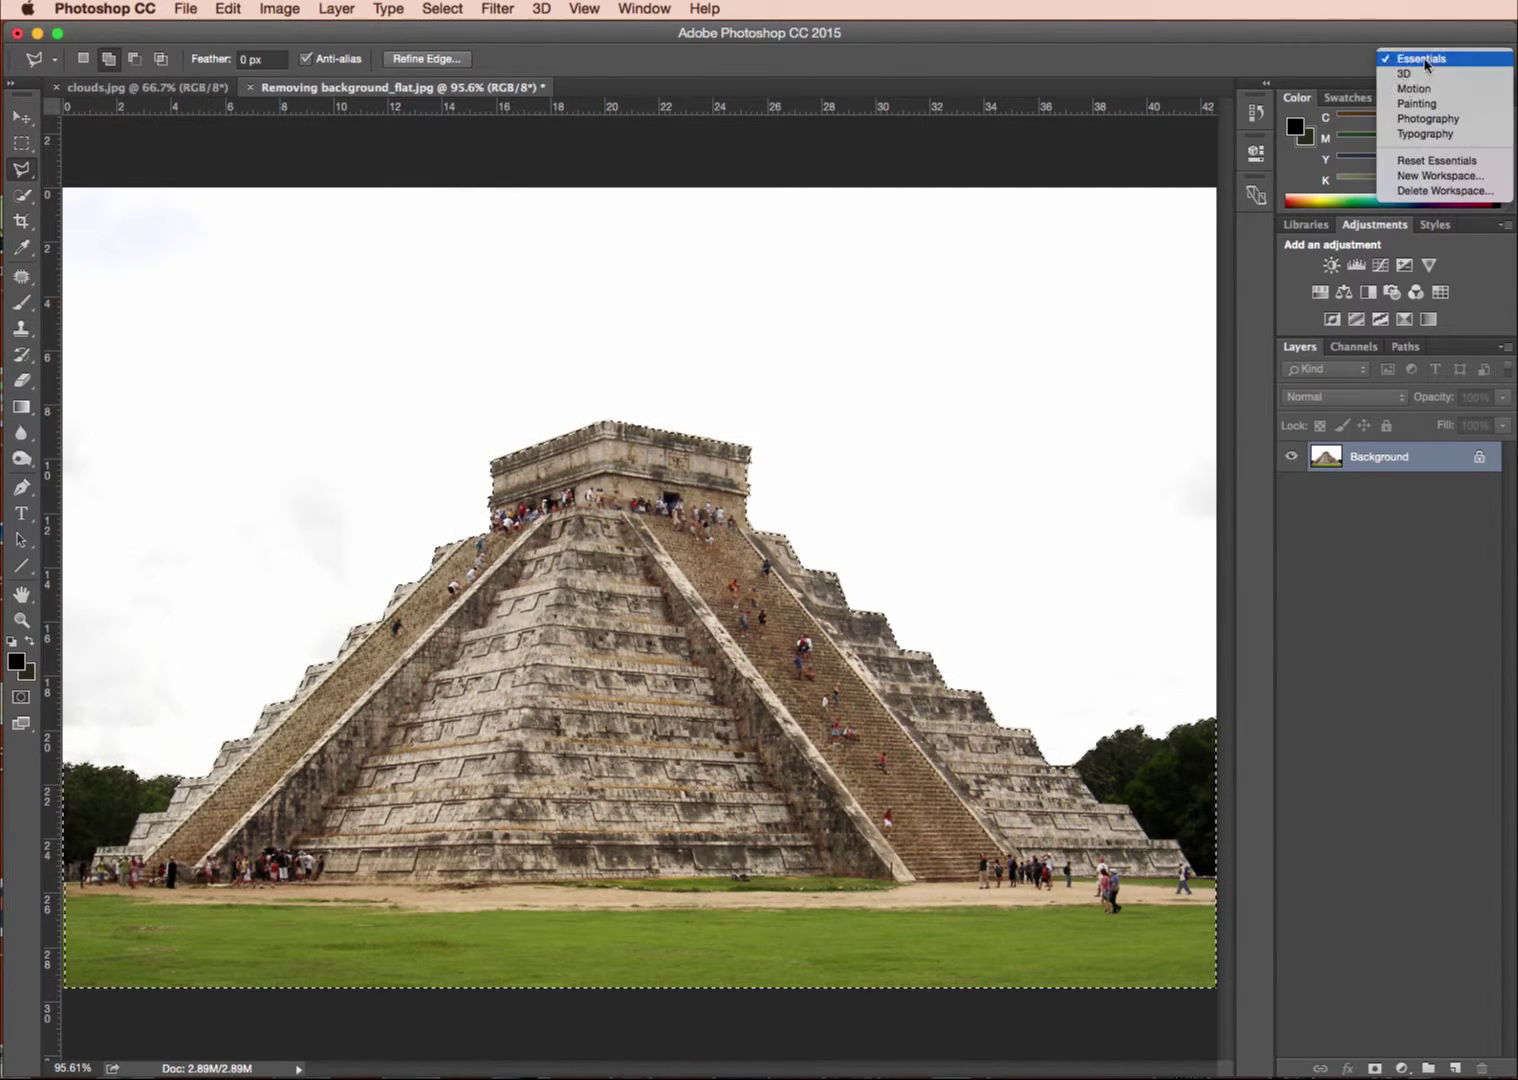
{"action": "left_click", "coordinate": [1408, 162]}
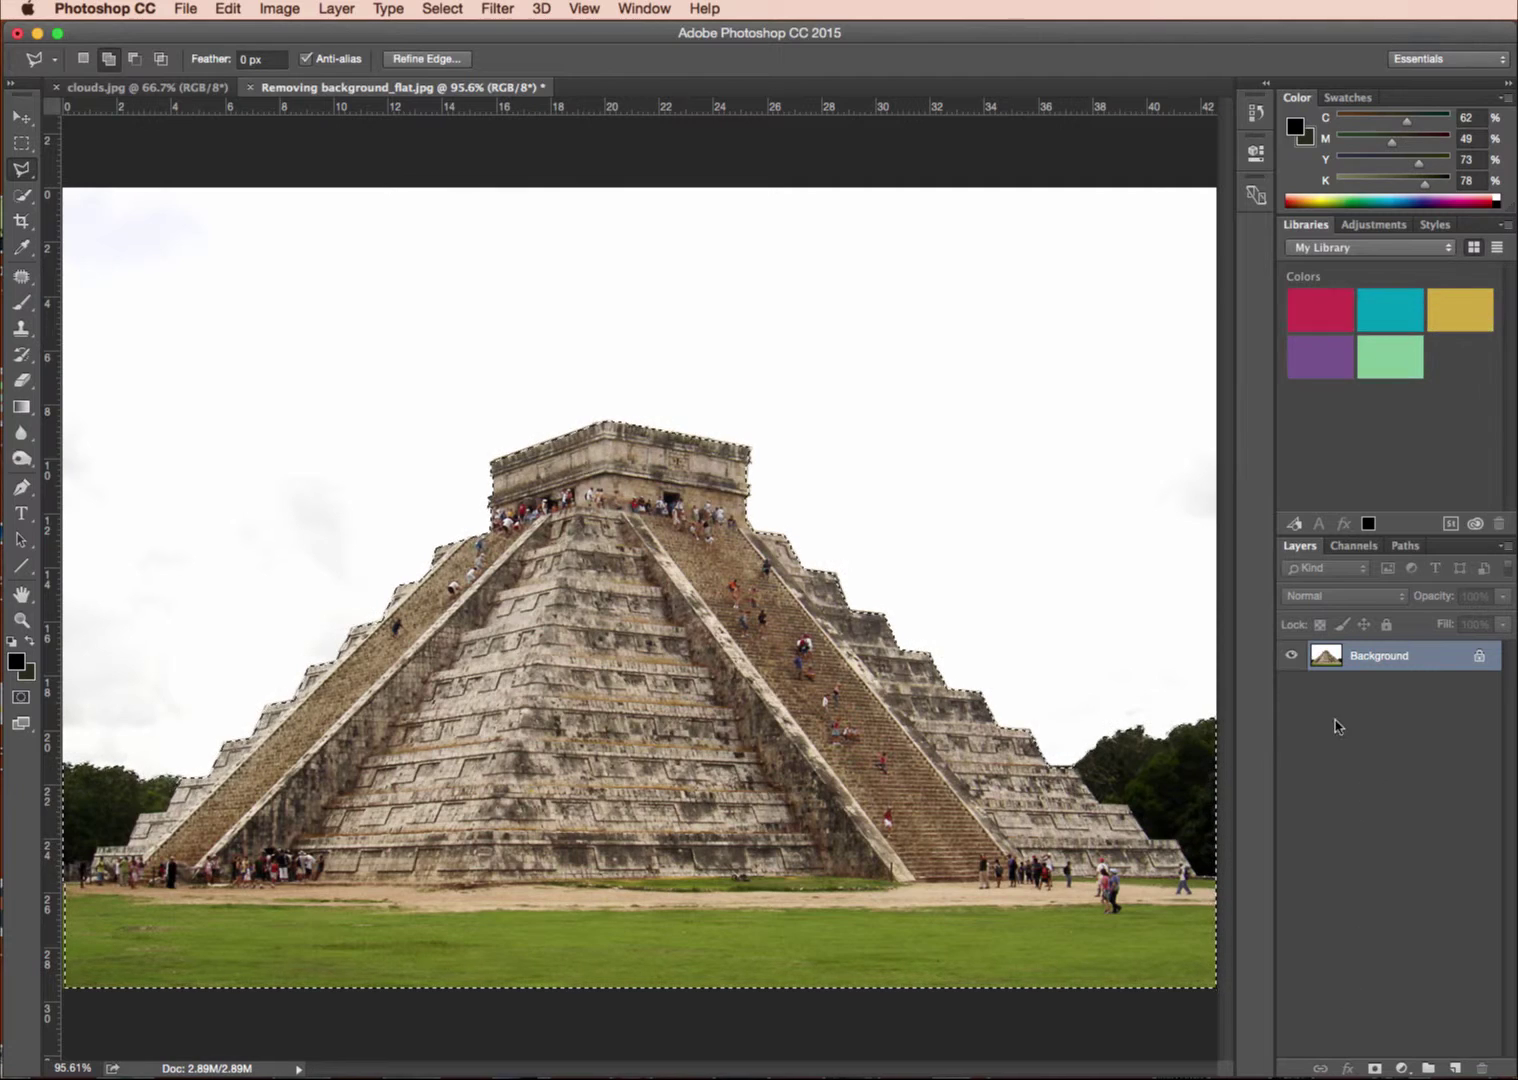
{"action": "left_click", "coordinate": [1374, 1068]}
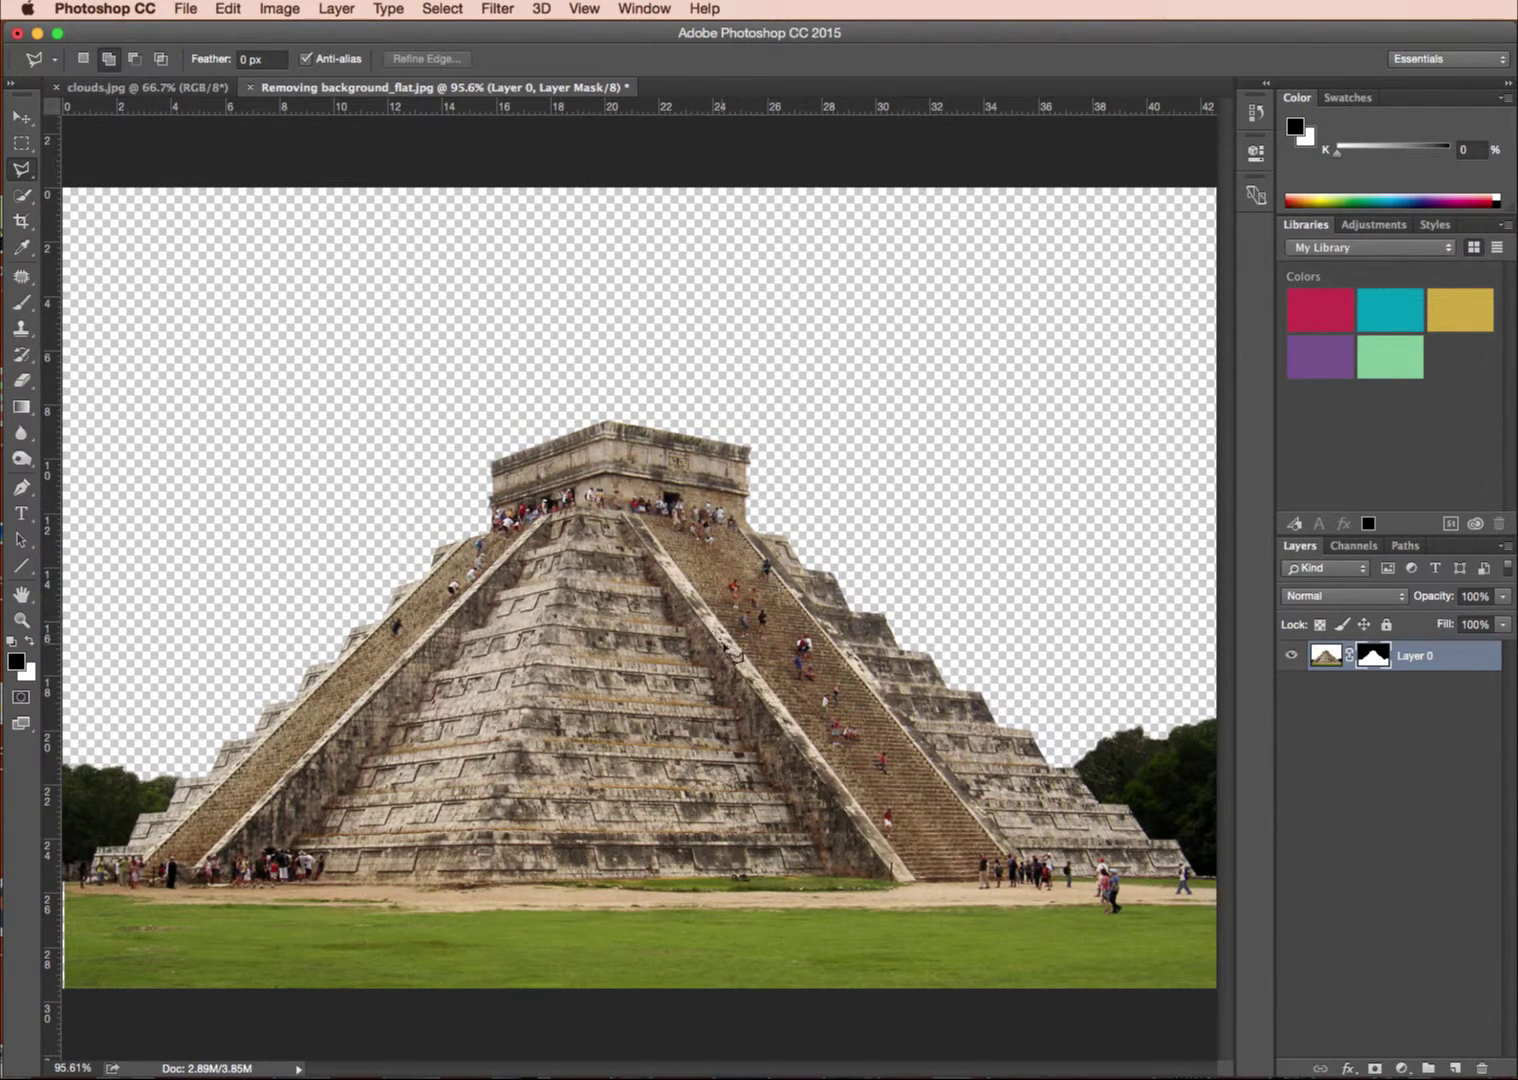
Switch to clouds.jpg, activate the Move tool and select the entire image.
{"action": "left_click", "coordinate": [144, 90]}
{"action": "left_click", "coordinate": [20, 119]}
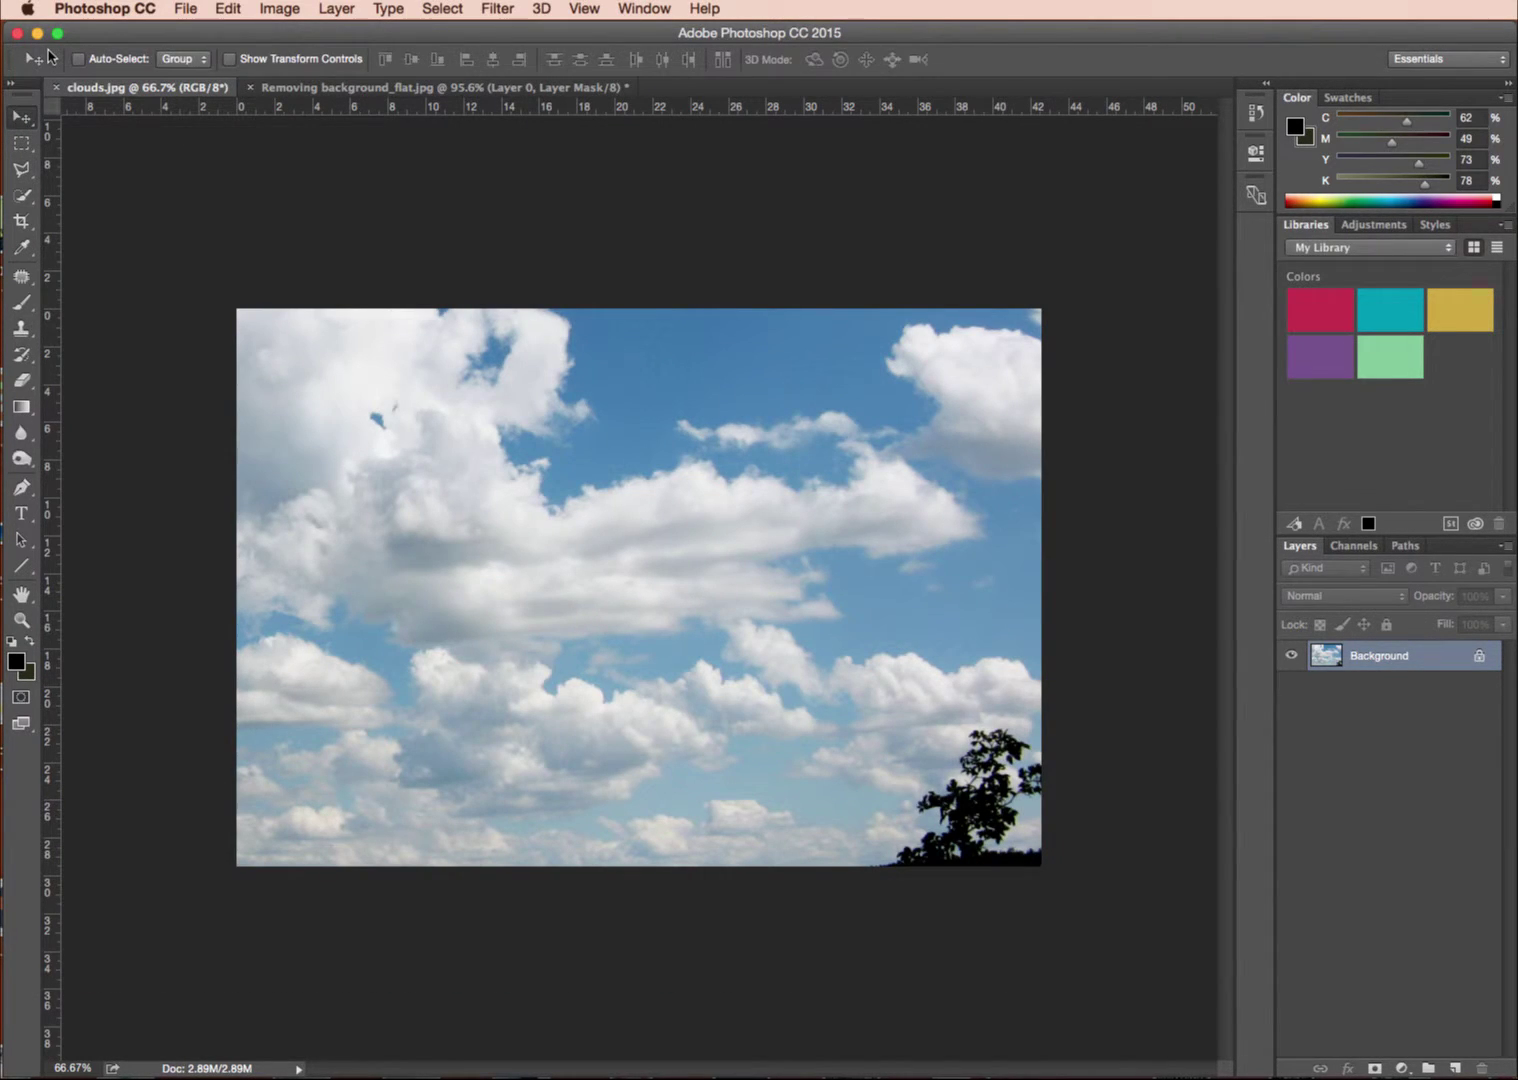
{"action": "key", "text": "super+a"}
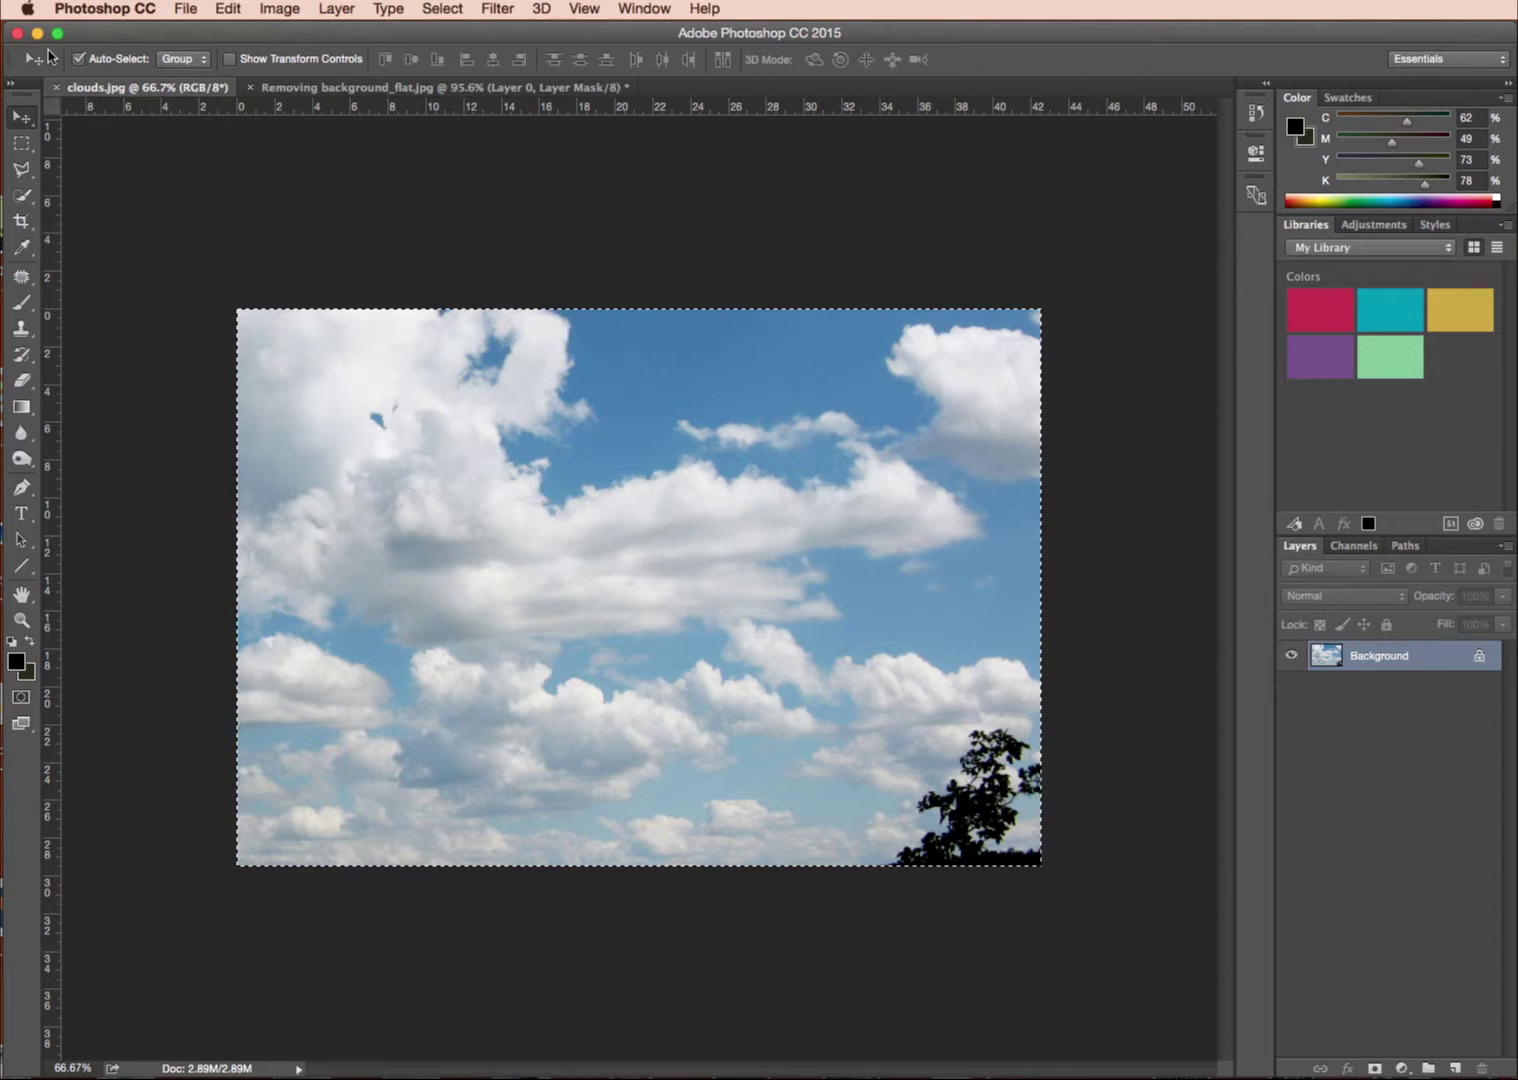
Move the selected clouds image into Removing background_flat.jpg so it covers the whole canvas, and place its layer below the masked pyramid layer.
{"action": "left_click_drag", "start_coordinate": [491, 339], "coordinate": [460, 98]}
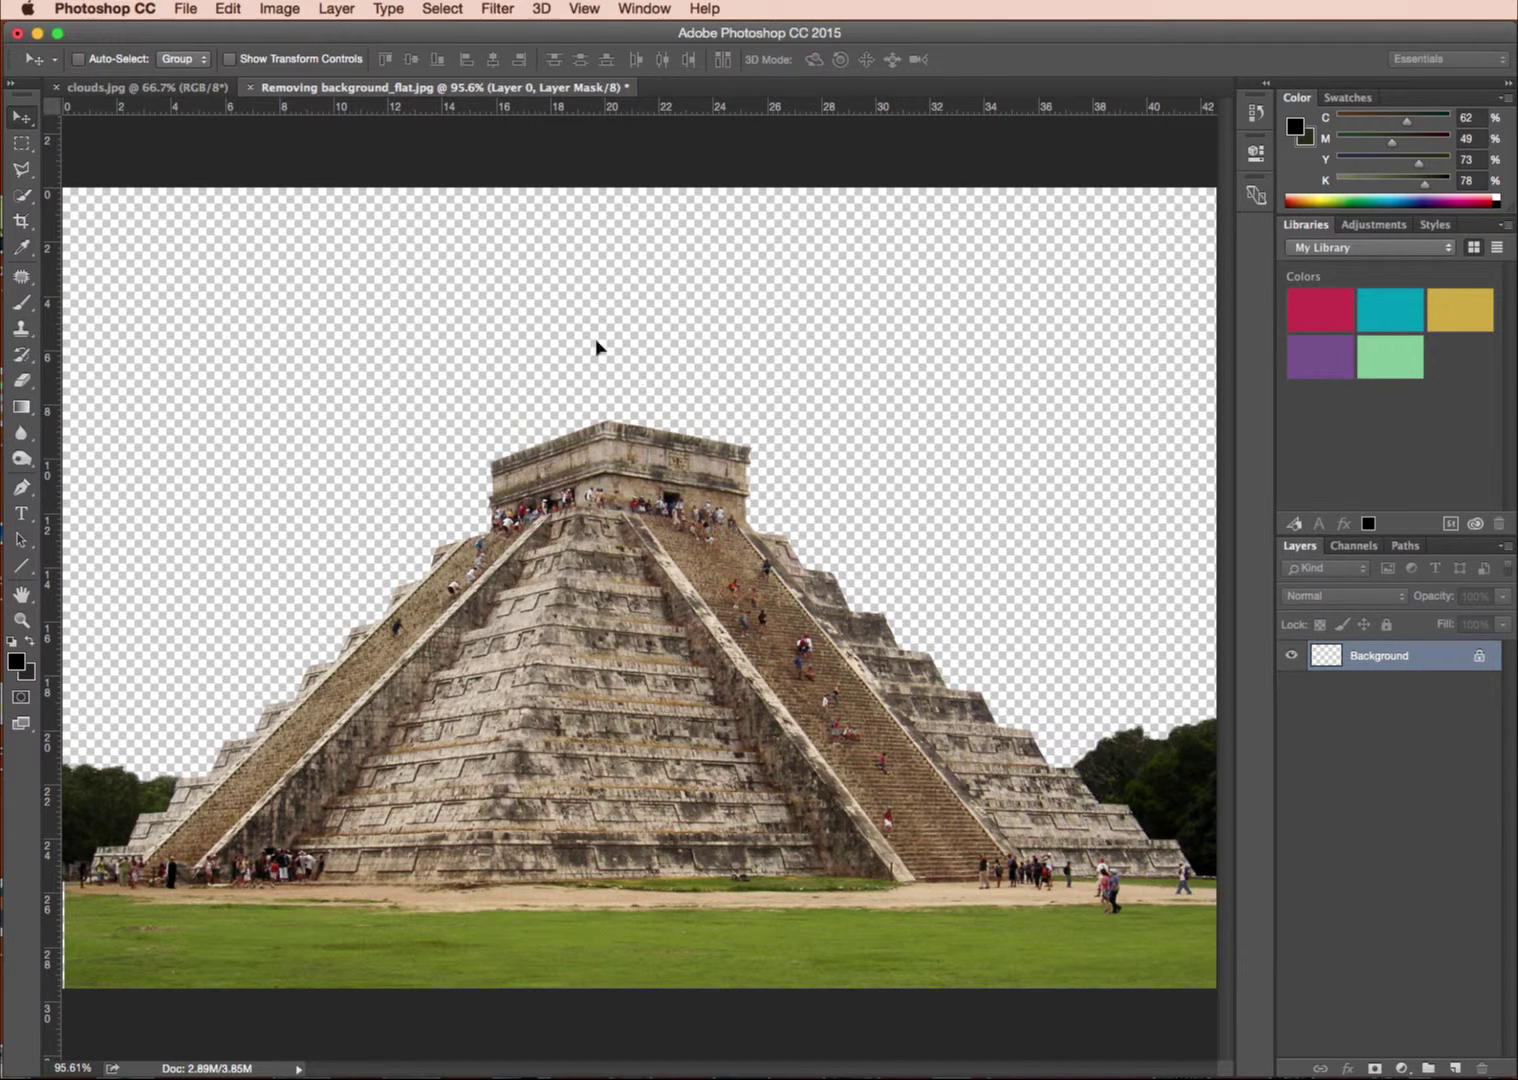
{"action": "left_click_drag", "start_coordinate": [712, 393], "coordinate": [712, 393]}
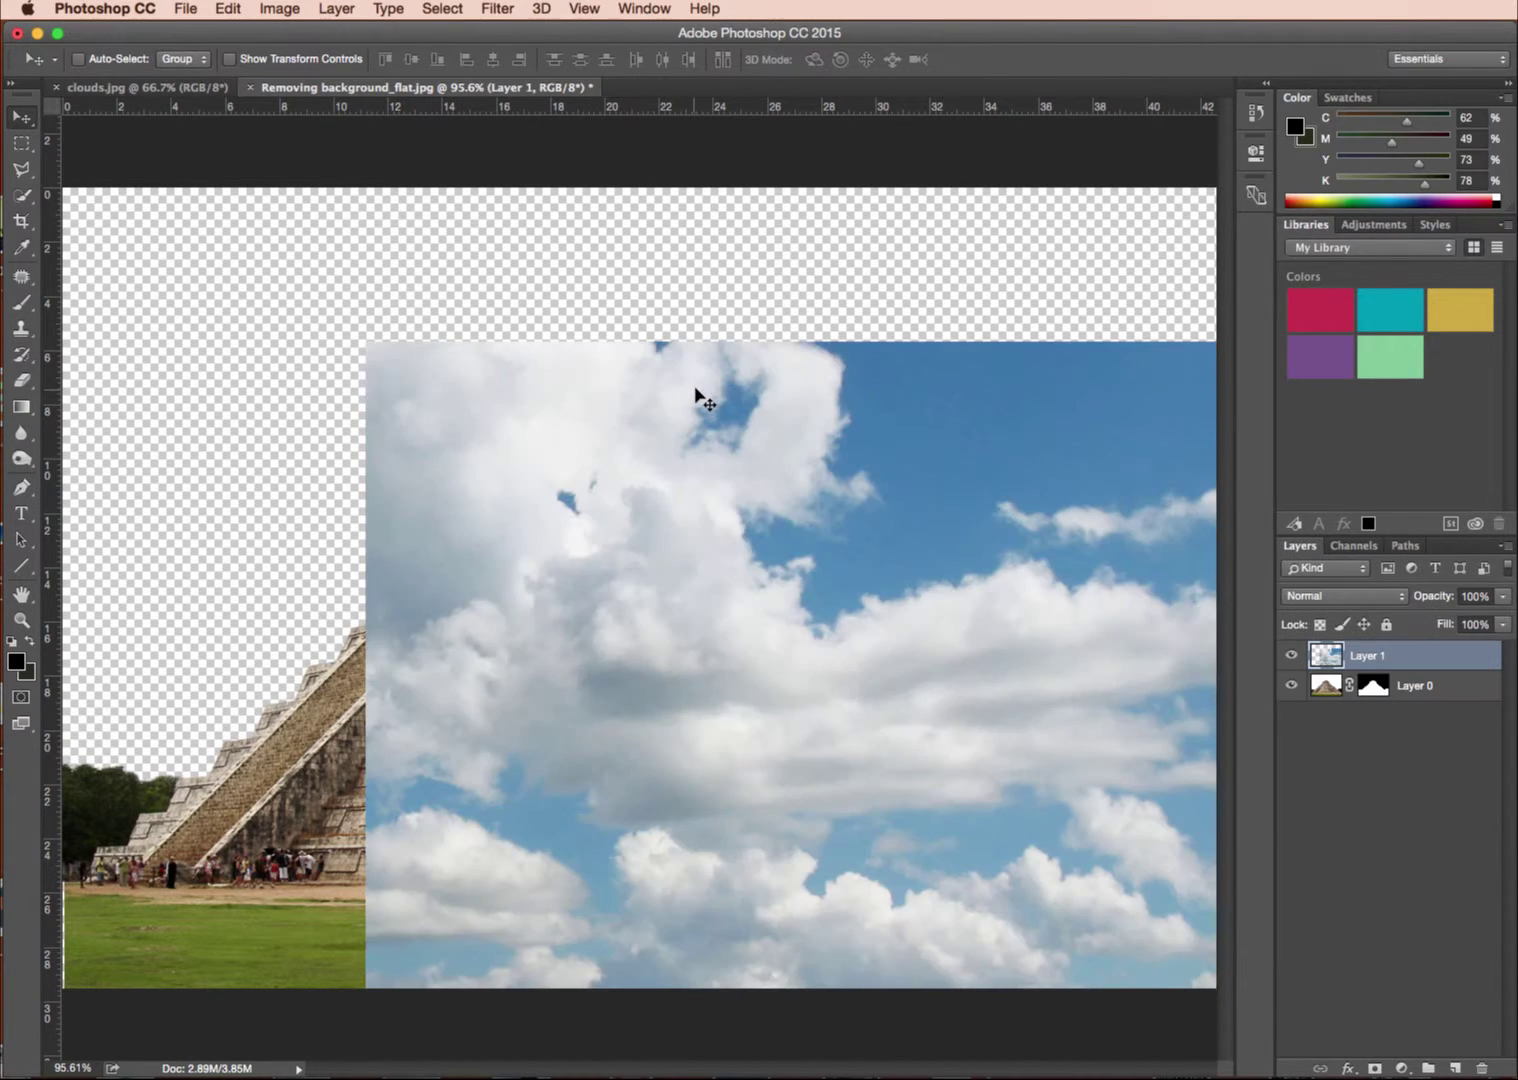
{"action": "left_click_drag", "start_coordinate": [1033, 454], "coordinate": [724, 303]}
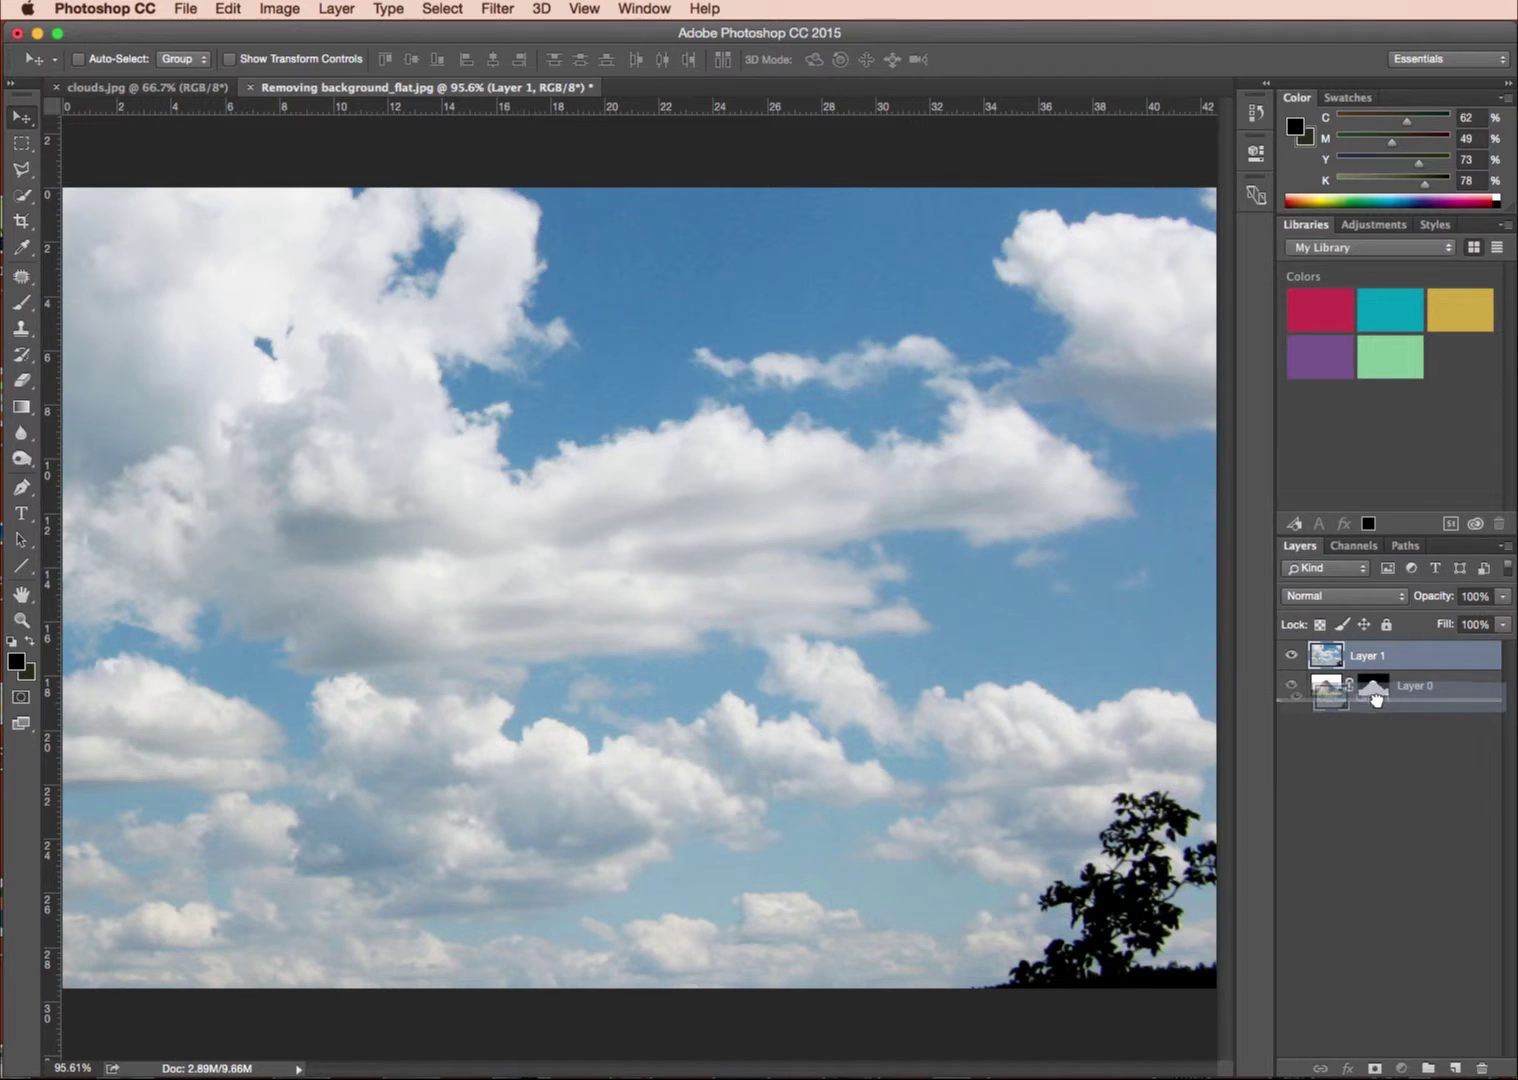
{"action": "left_click_drag", "start_coordinate": [278, 268], "coordinate": [240, 236]}
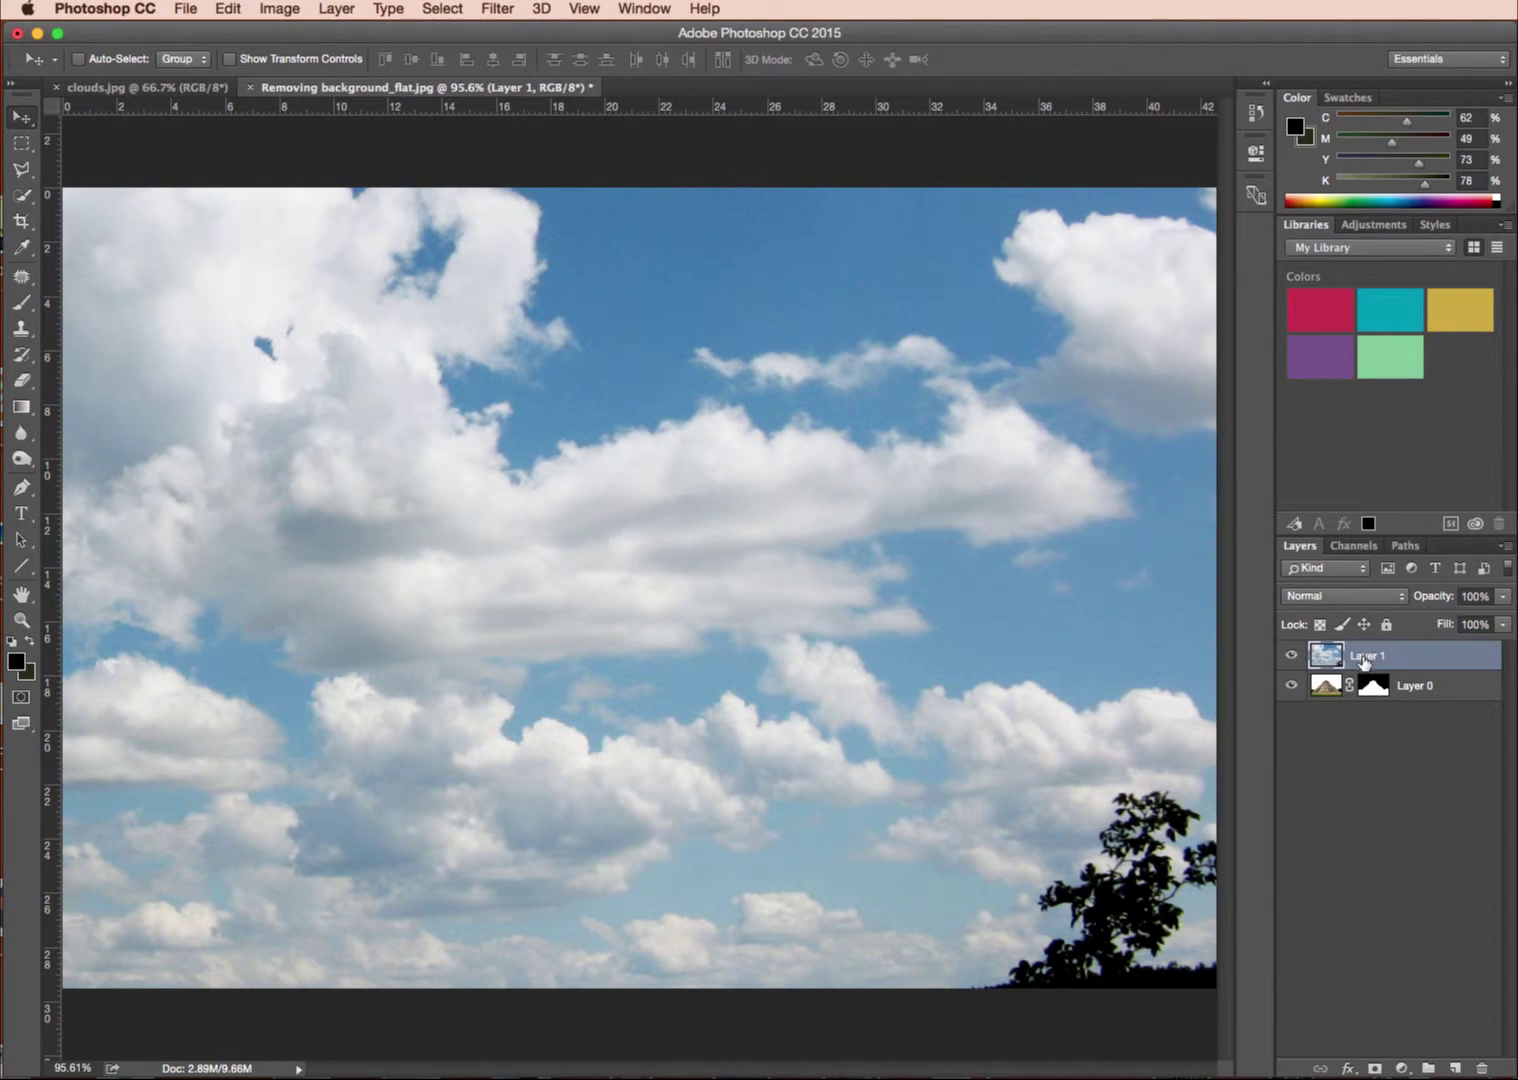
{"action": "left_click_drag", "start_coordinate": [1364, 659], "coordinate": [1399, 712]}
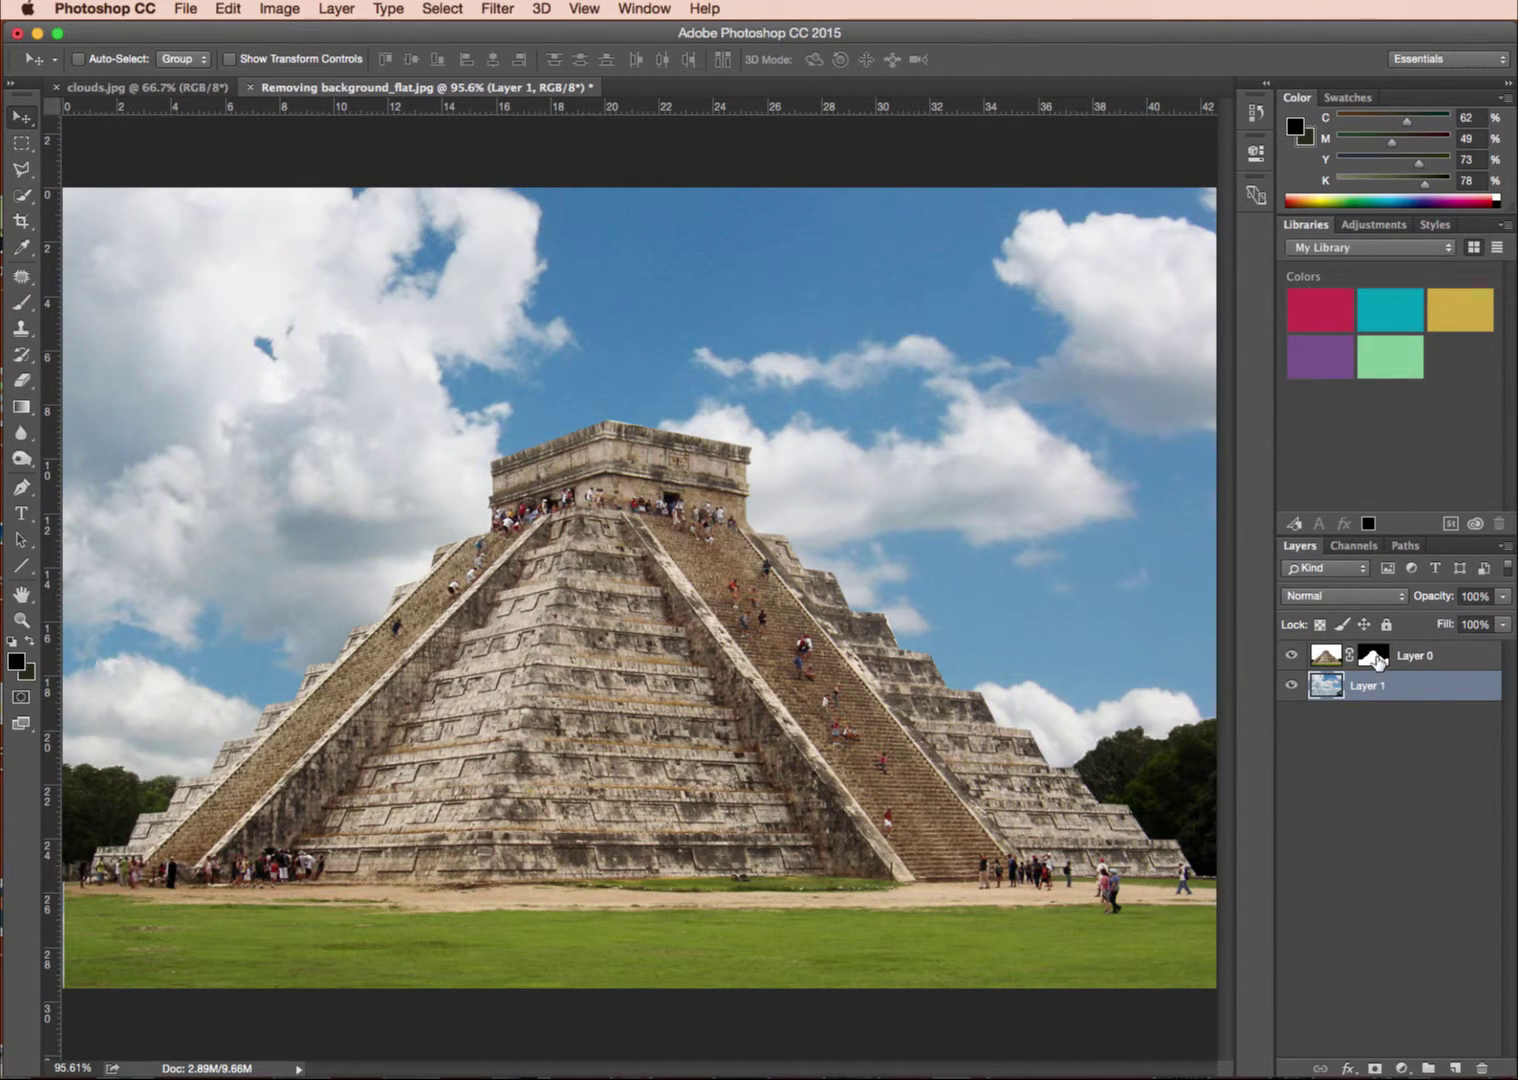
Refine the edge of the pyramid layer's mask with Shift Edge at -40% and Smooth at 32.
{"action": "left_click", "coordinate": [1372, 657]}
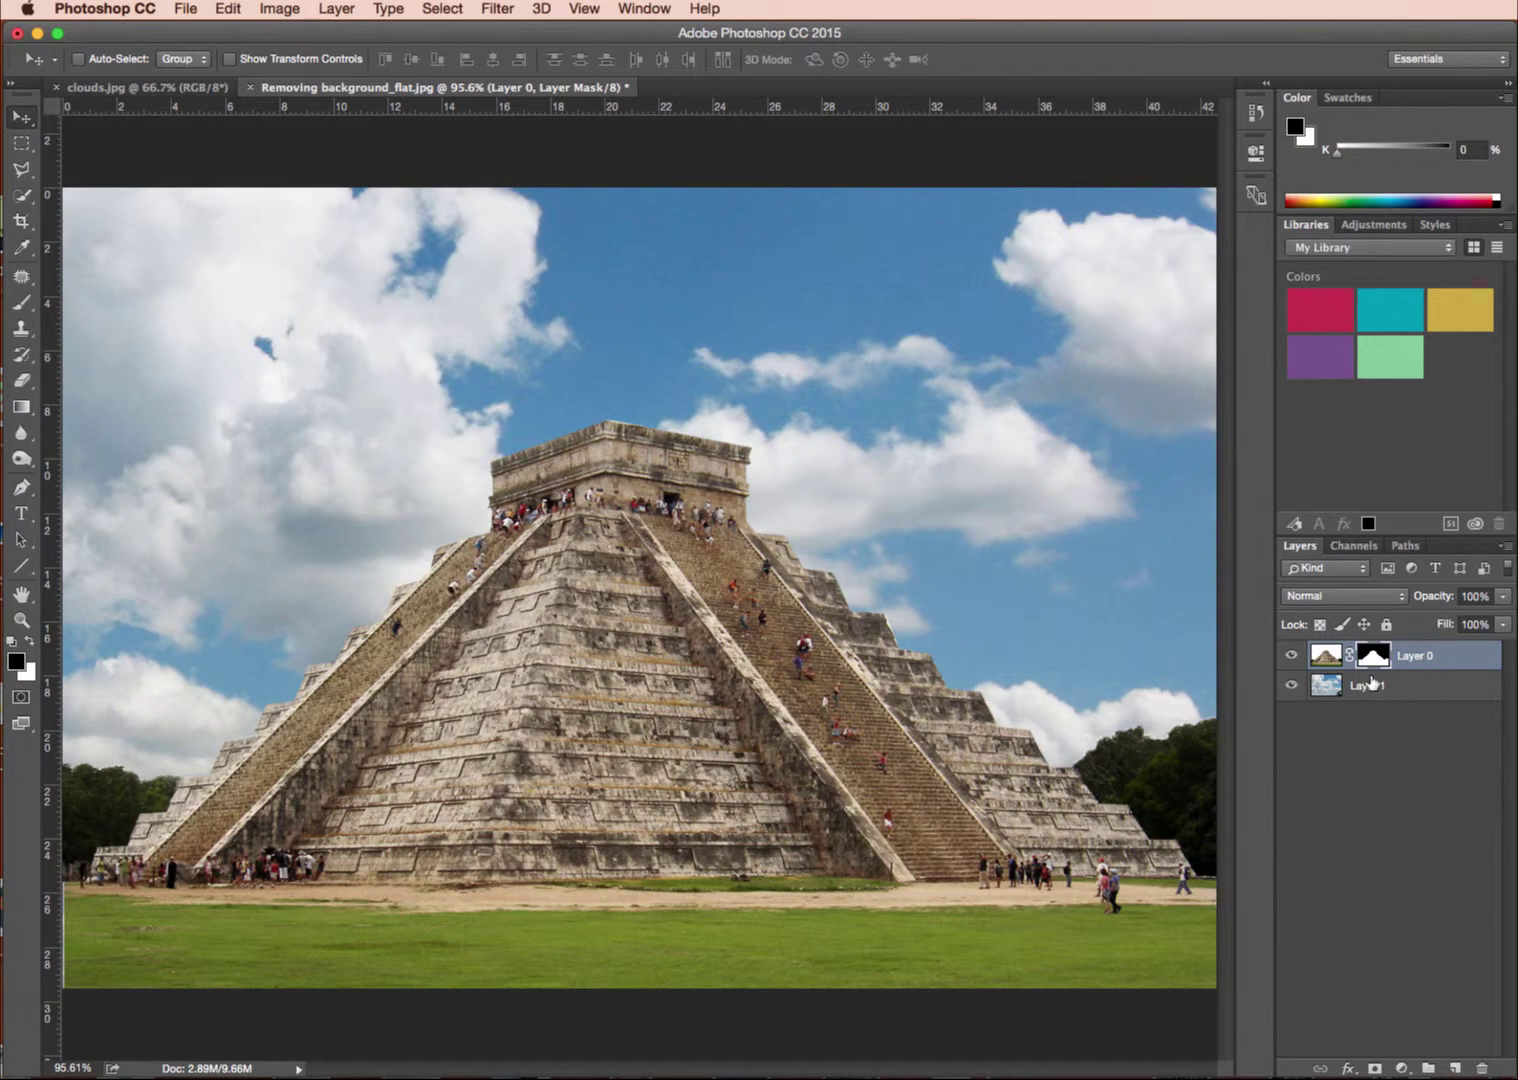
{"action": "double_click", "coordinate": [1372, 657]}
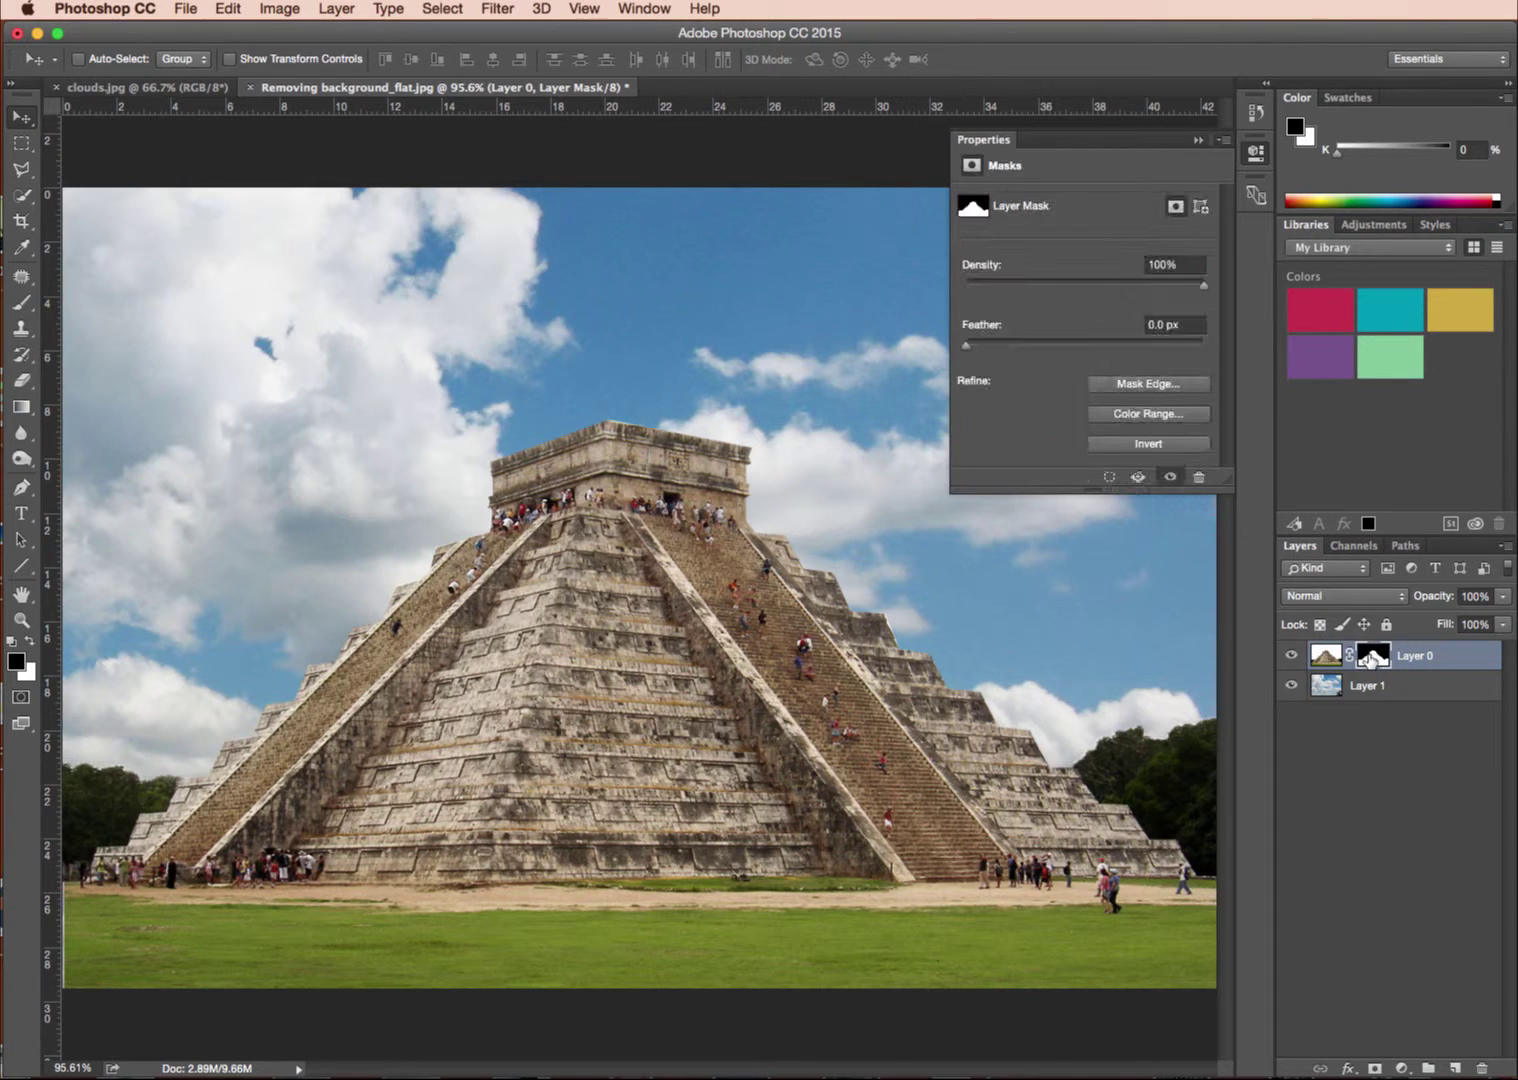
{"action": "left_click", "coordinate": [1145, 384]}
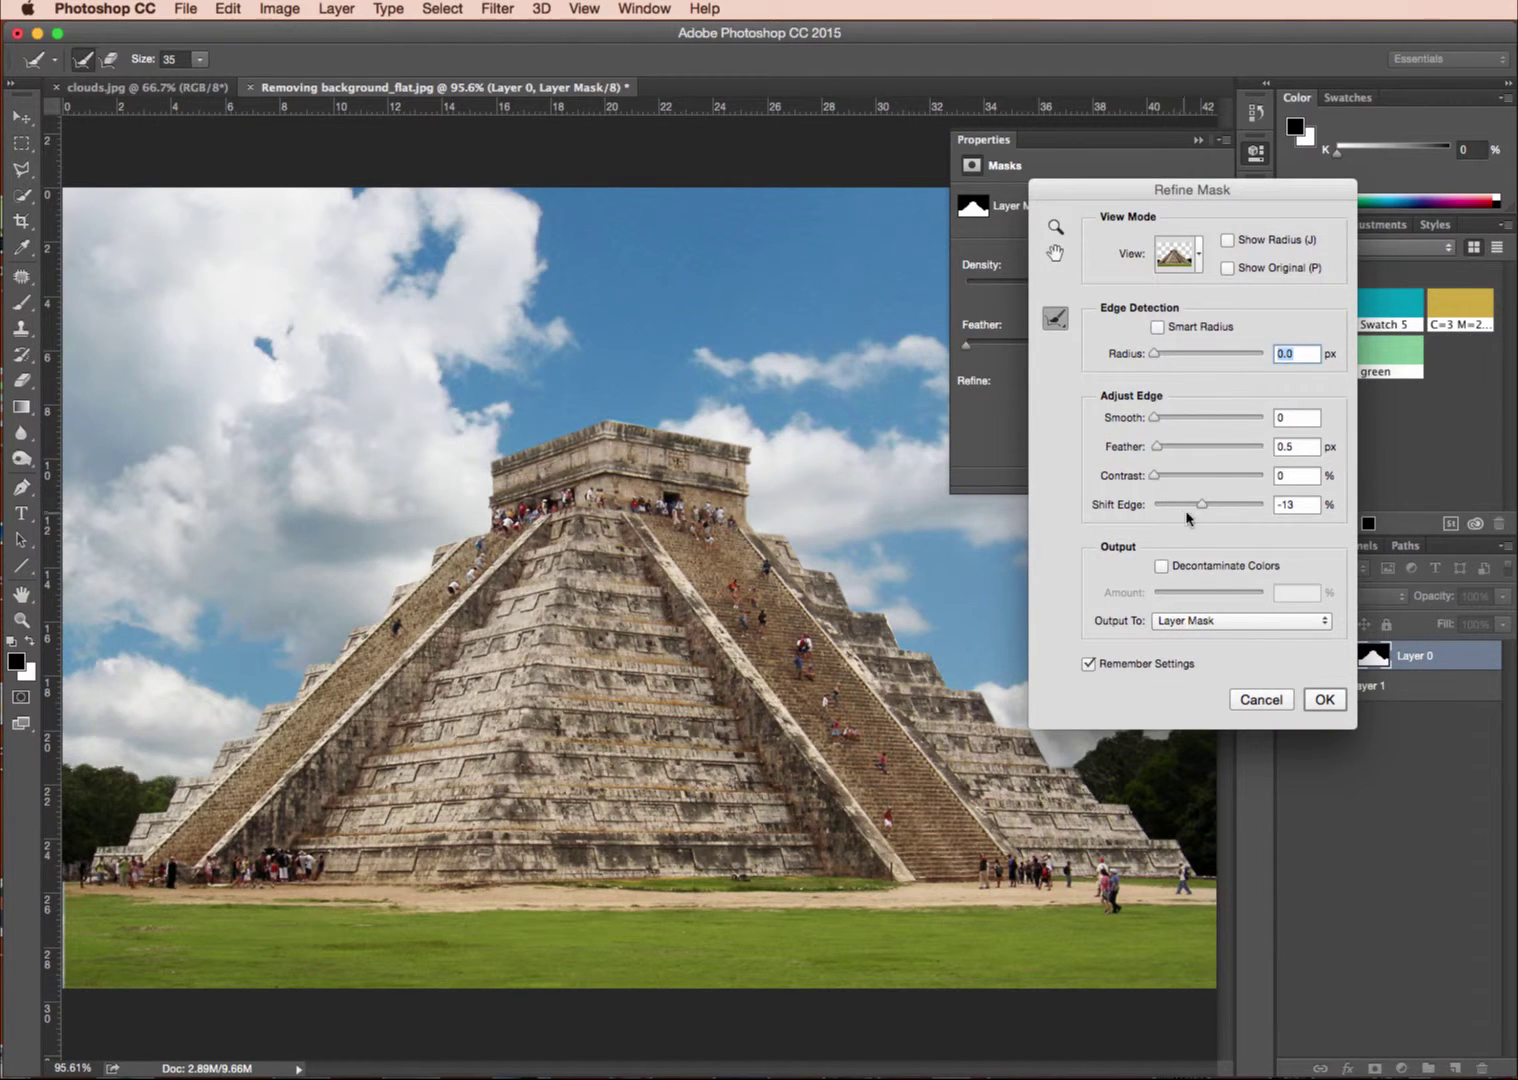
{"action": "left_click_drag", "start_coordinate": [1202, 512], "coordinate": [1181, 502]}
{"action": "left_click_drag", "start_coordinate": [1160, 204], "coordinate": [1145, 116]}
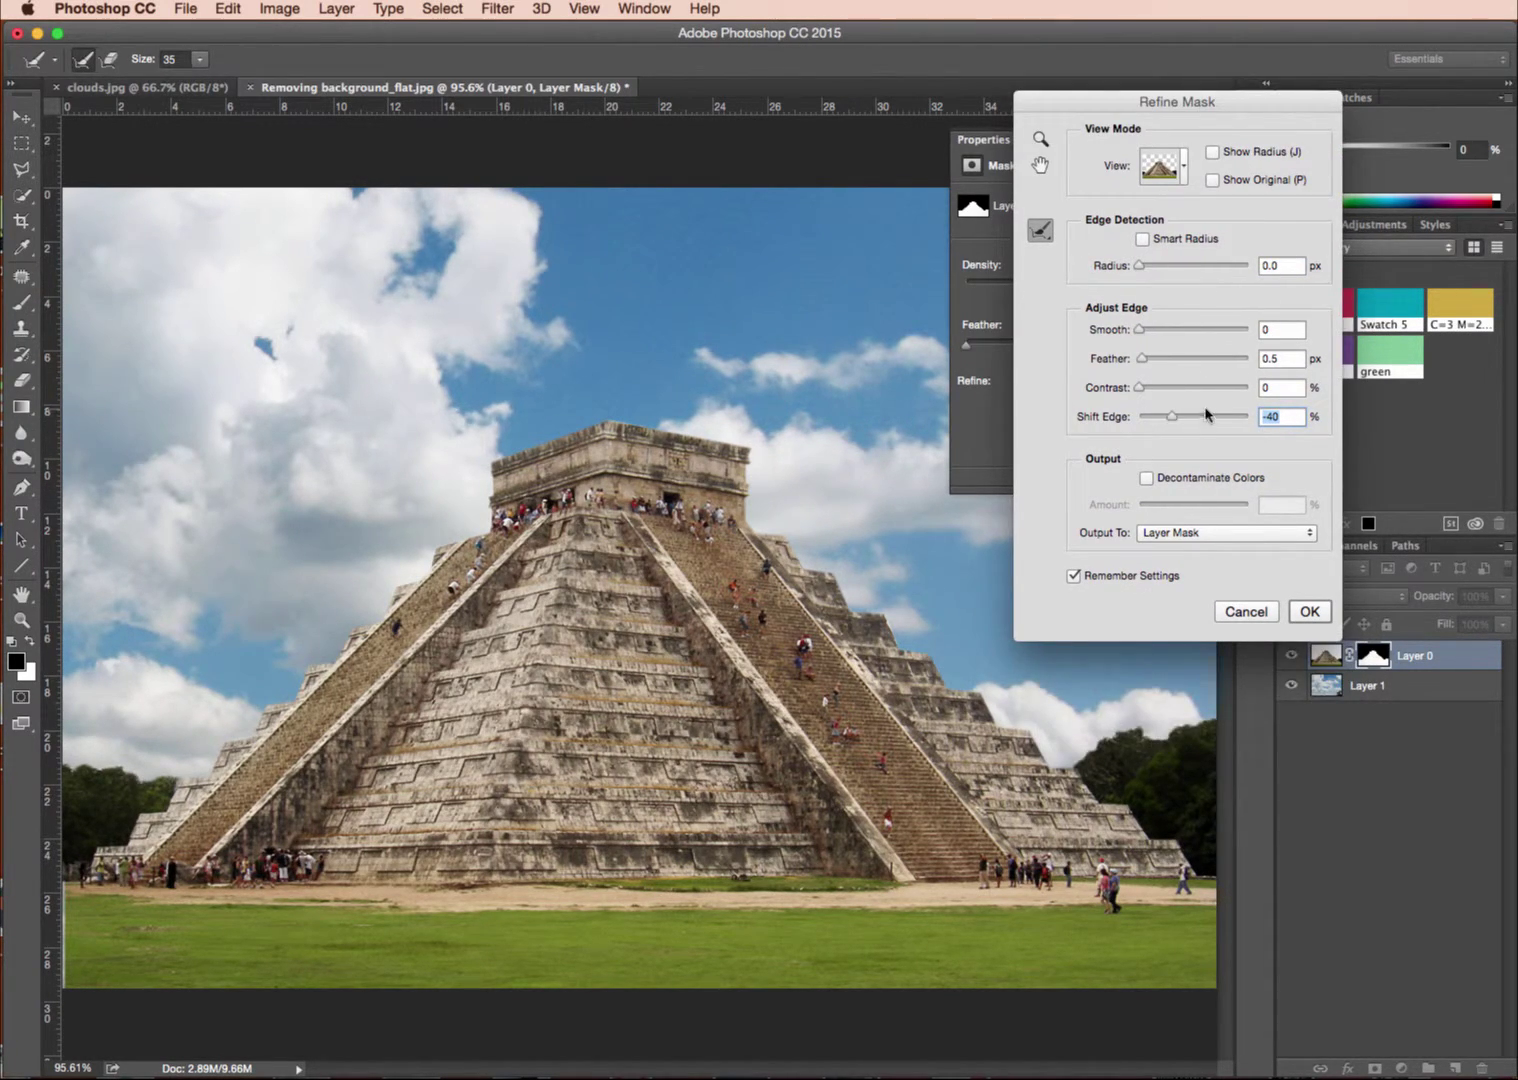
{"action": "left_click_drag", "start_coordinate": [1141, 330], "coordinate": [1174, 330]}
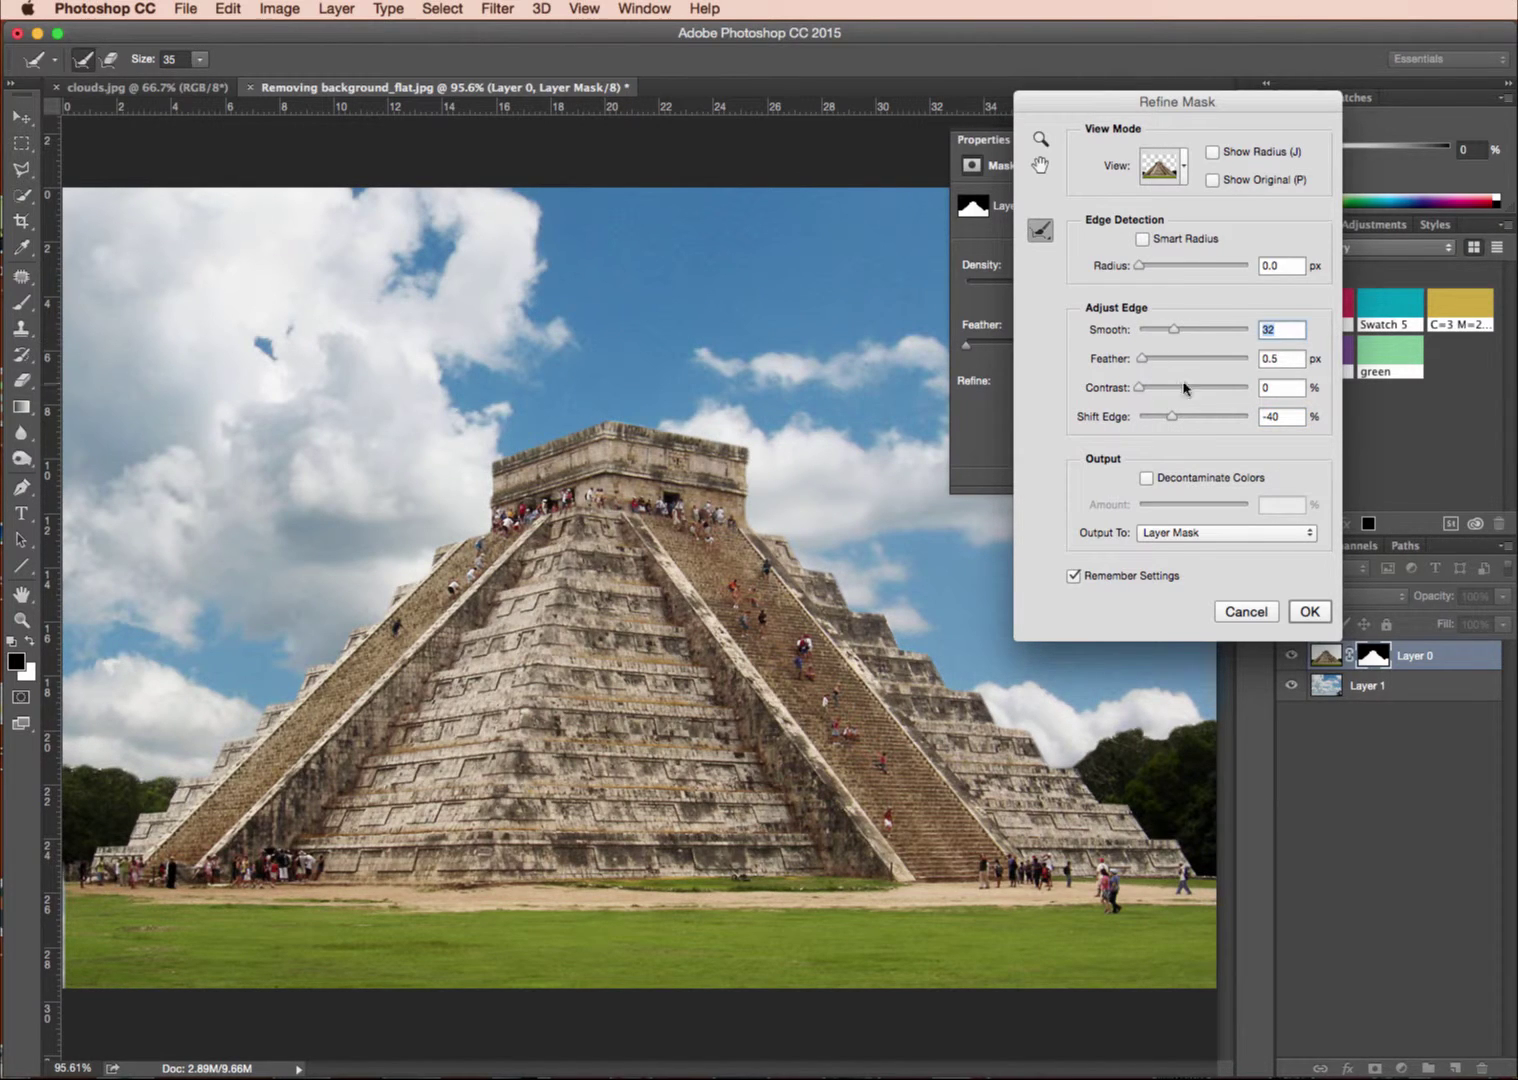
{"action": "left_click", "coordinate": [1308, 612]}
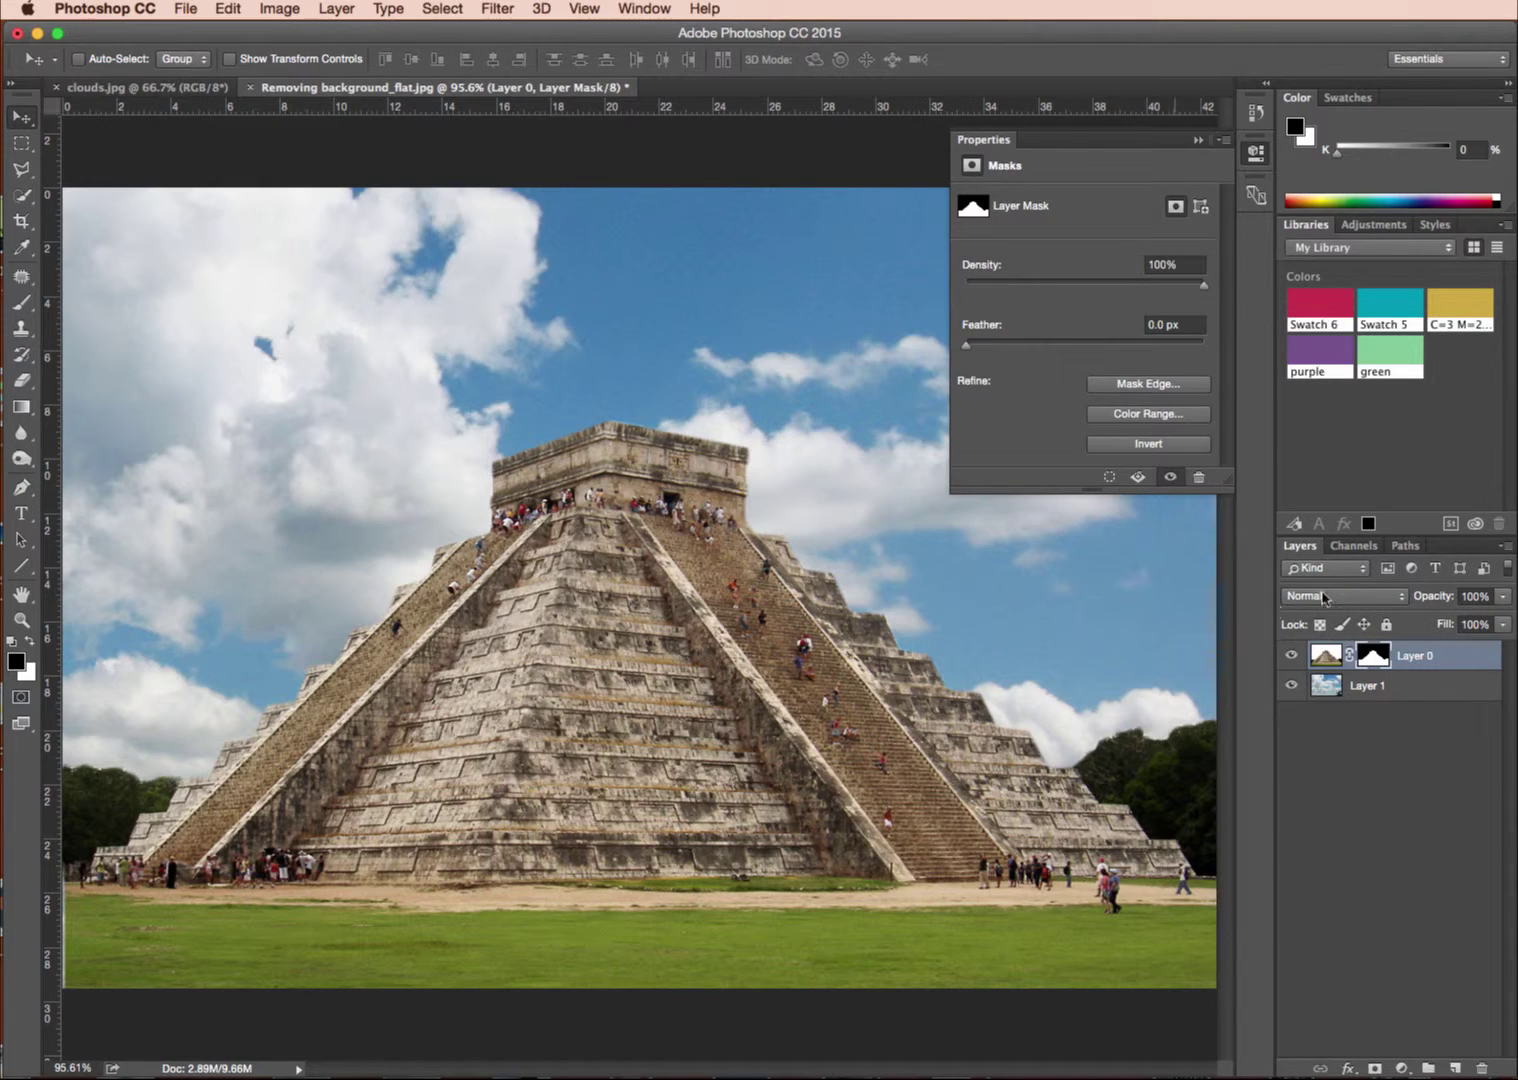
Refine the pyramid layer's mask edge again with Smooth at 1 and Contrast at 9%, and collapse the mask properties.
{"action": "left_click", "coordinate": [1149, 386]}
{"action": "left_click_drag", "start_coordinate": [1174, 330], "coordinate": [1141, 332]}
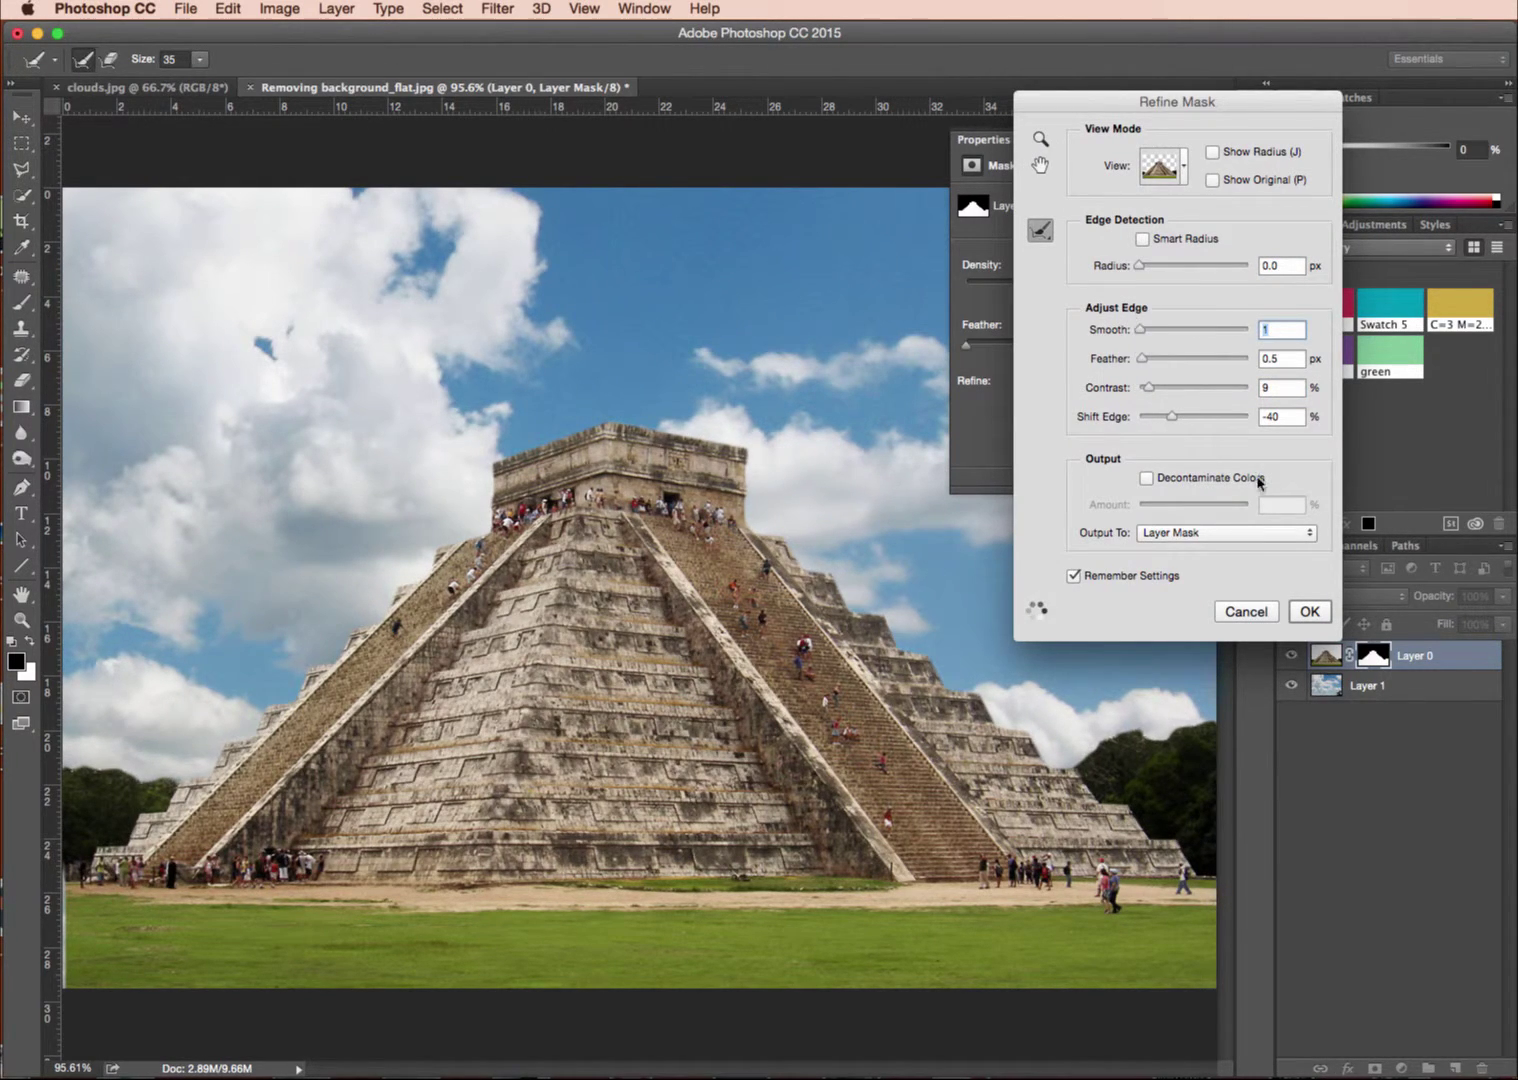
{"action": "left_click", "coordinate": [1308, 613]}
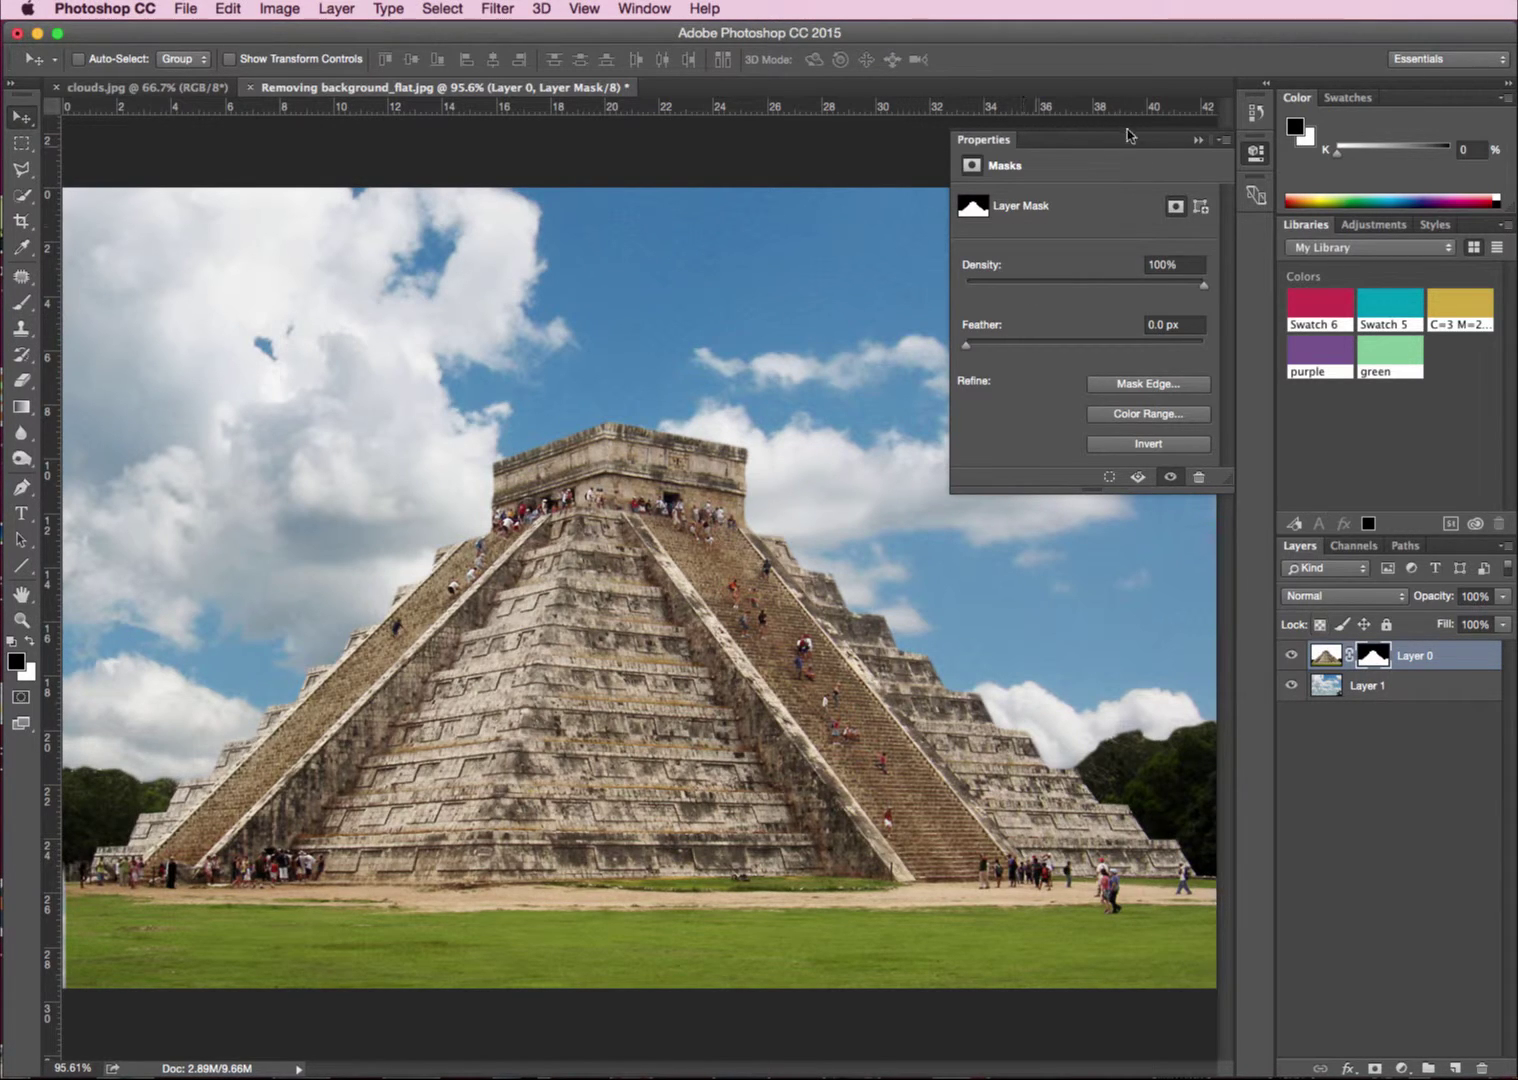
{"action": "left_click", "coordinate": [1197, 141]}
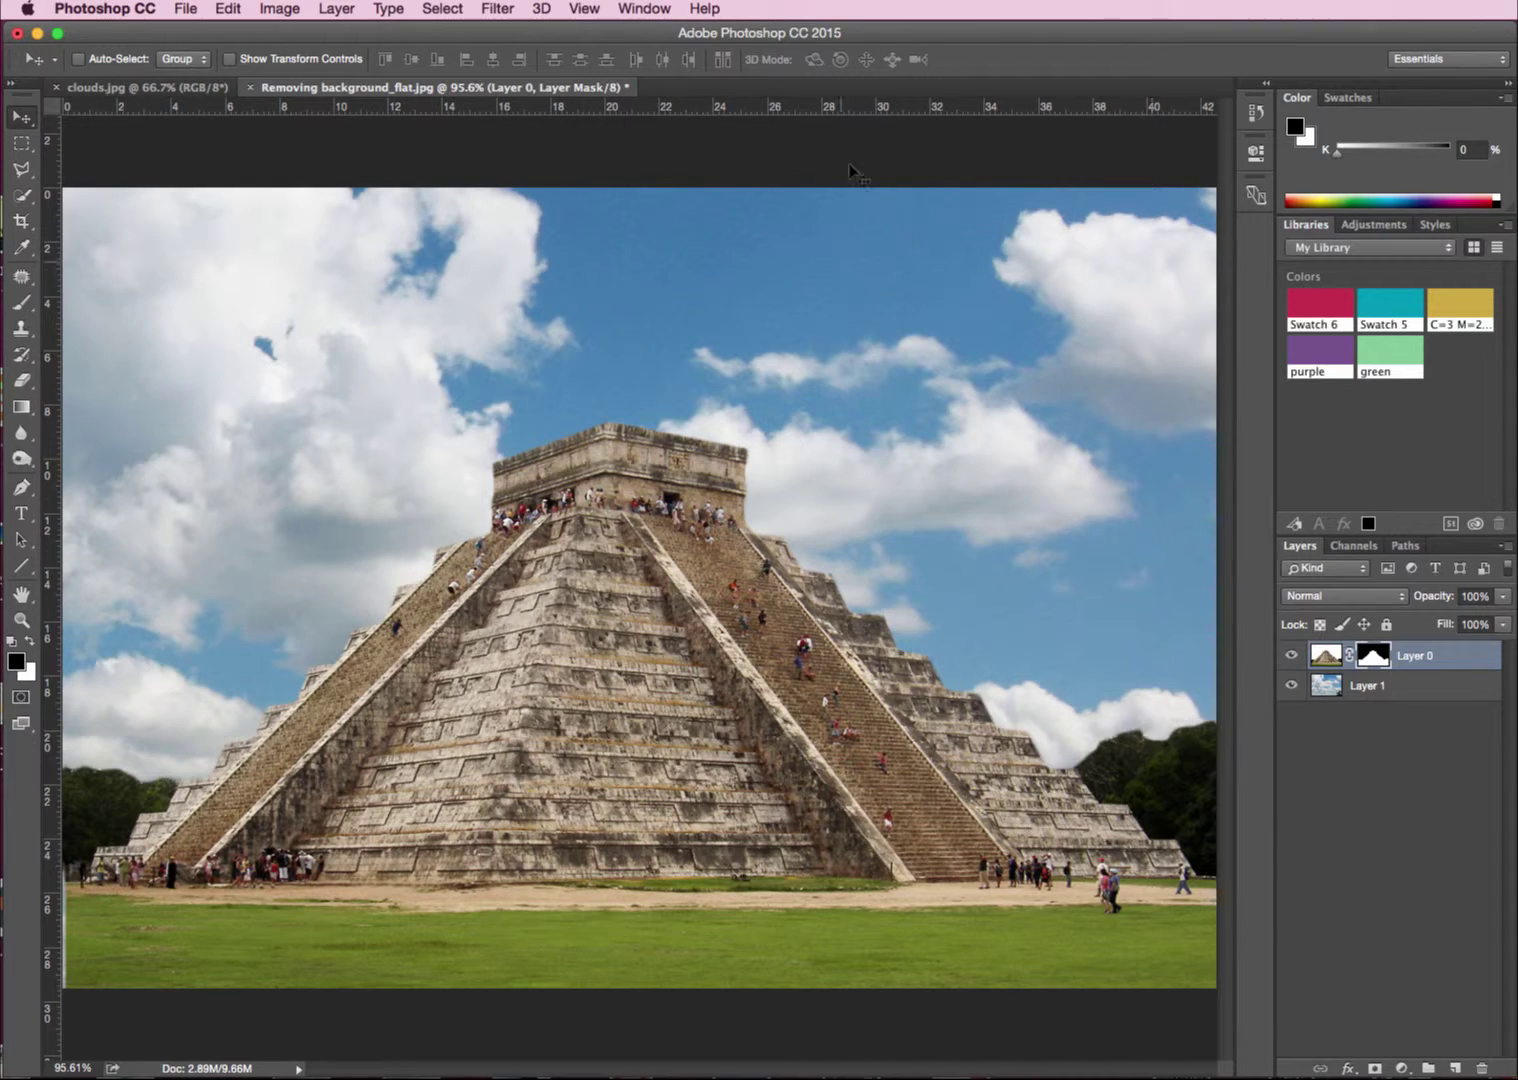